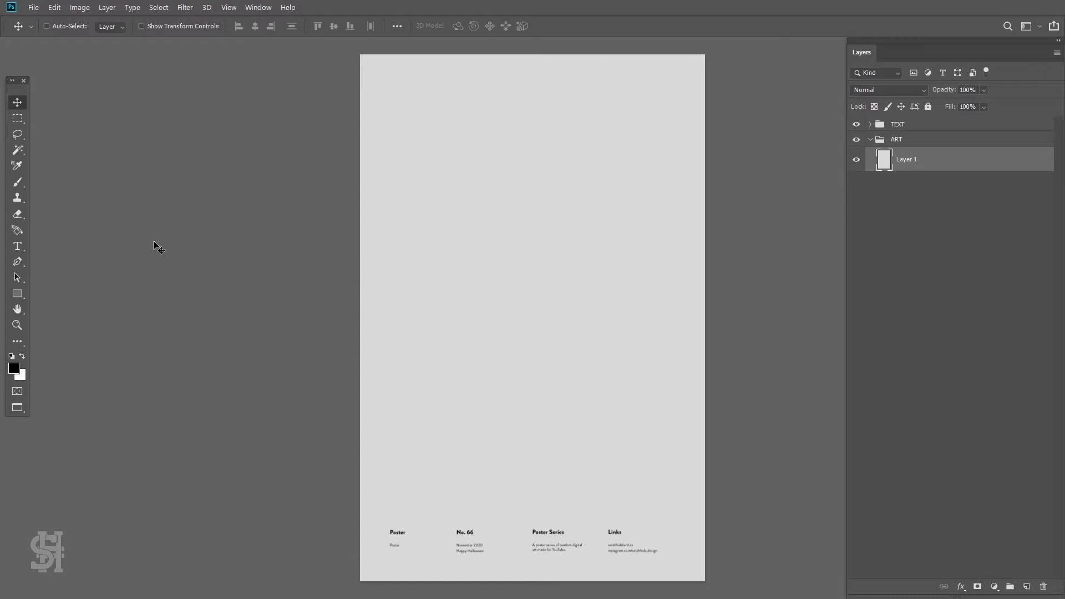
Paste the copied smoke image above Layer 1 and reposition it on the poster for transforming
key(ctrl+v)
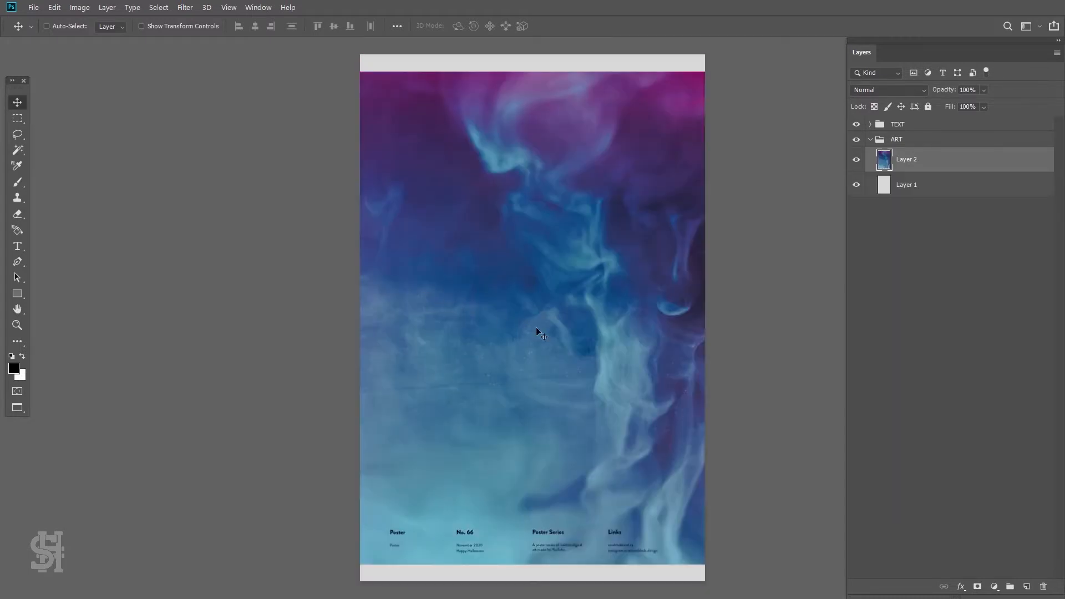
drag(537, 330, 503, 322)
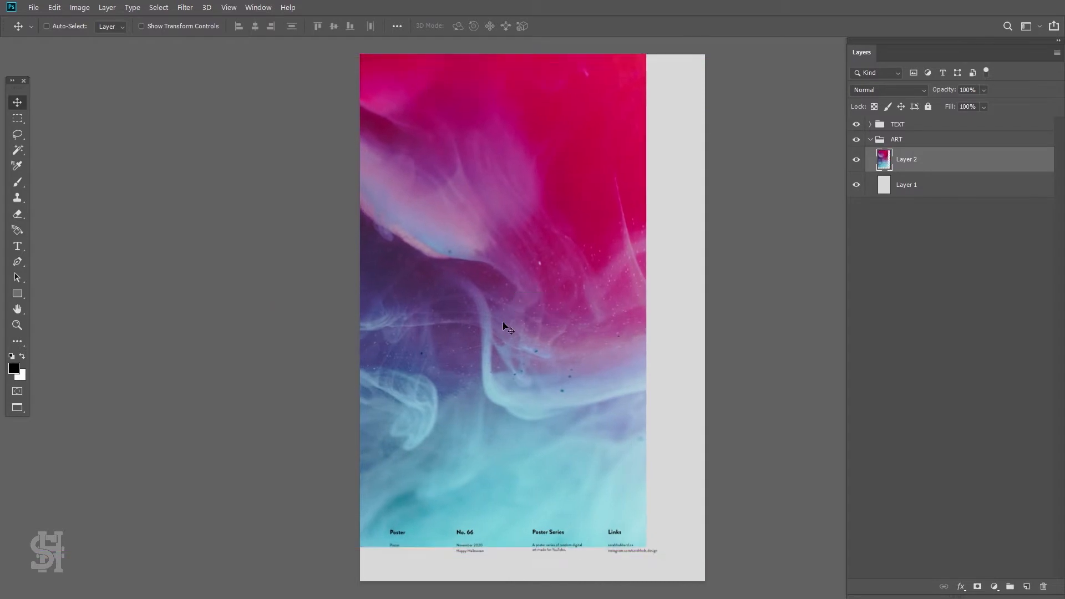
key(ctrl+t)
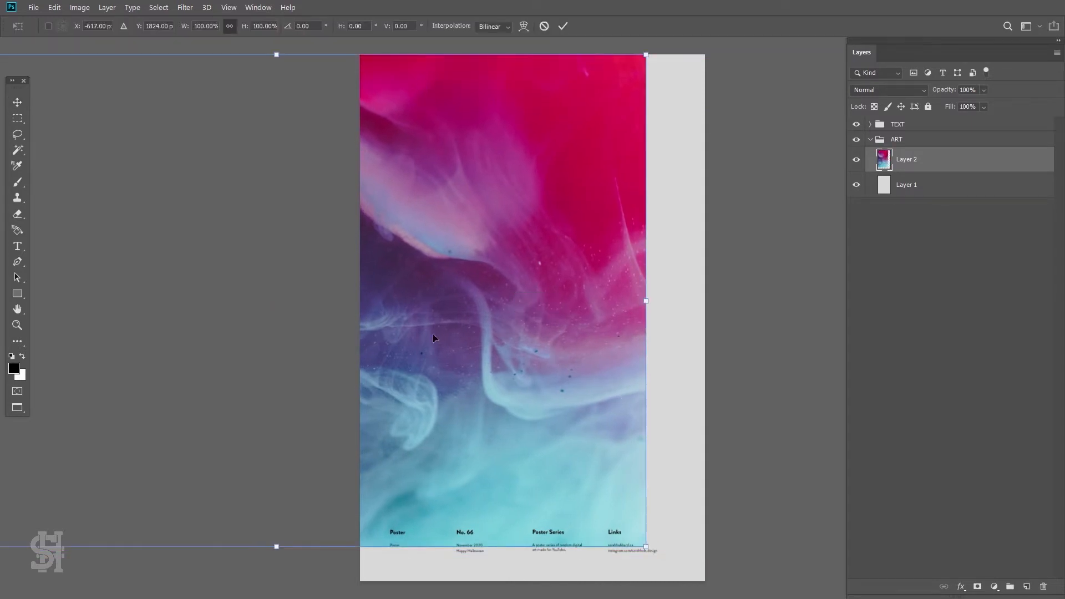
drag(433, 334, 576, 344)
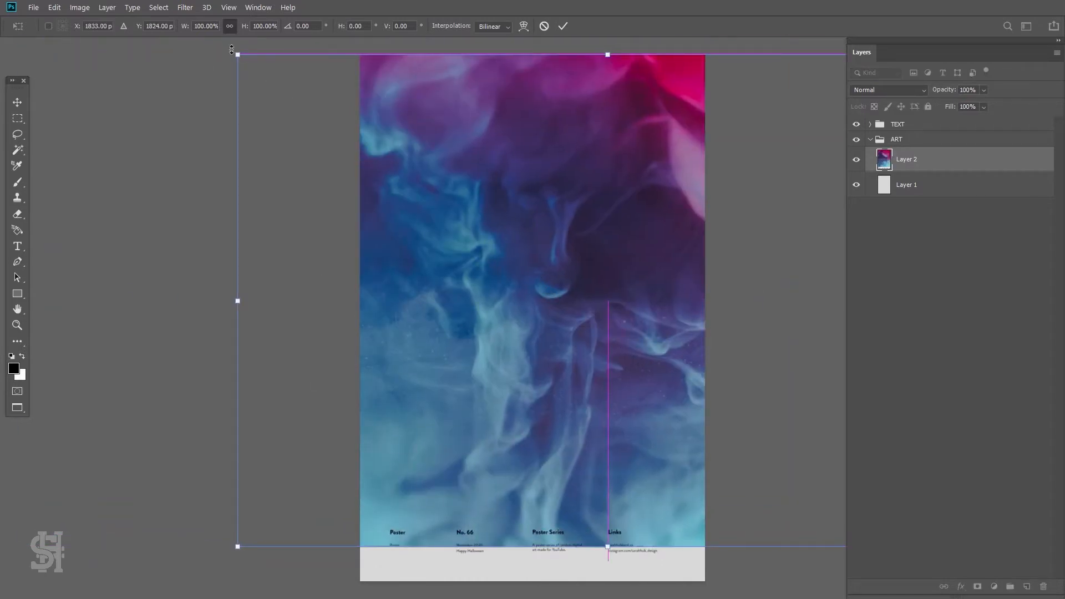
Scale the smoke image to about 84%, rotate it -90°, and shift it over the poster's upper-left corner
drag(237, 57, 353, 132)
drag(662, 294, 396, 226)
drag(727, 496, 511, 94)
drag(474, 169, 660, 306)
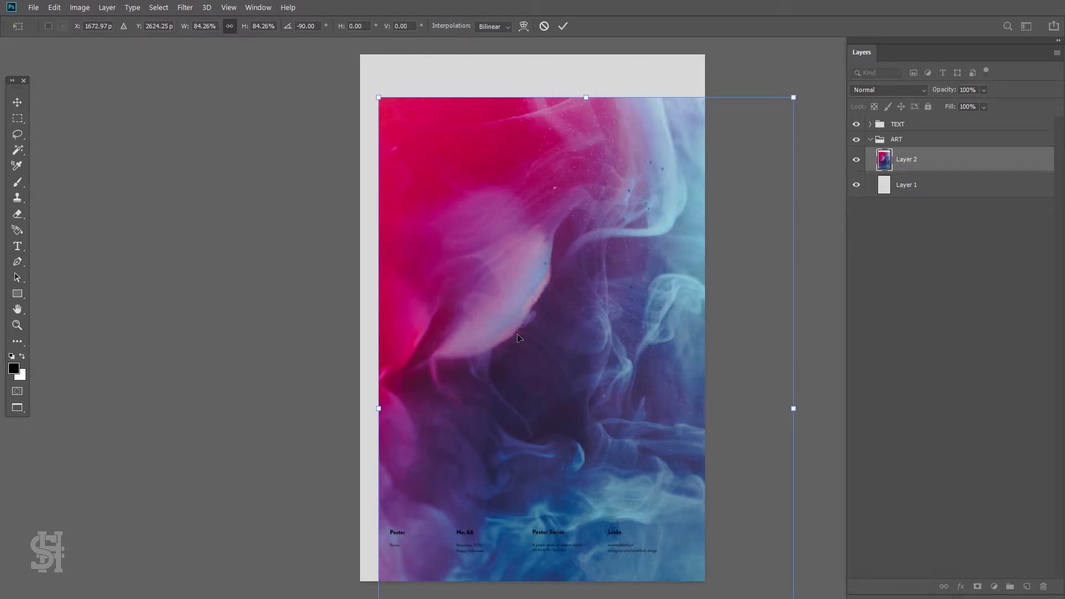
drag(517, 245, 497, 205)
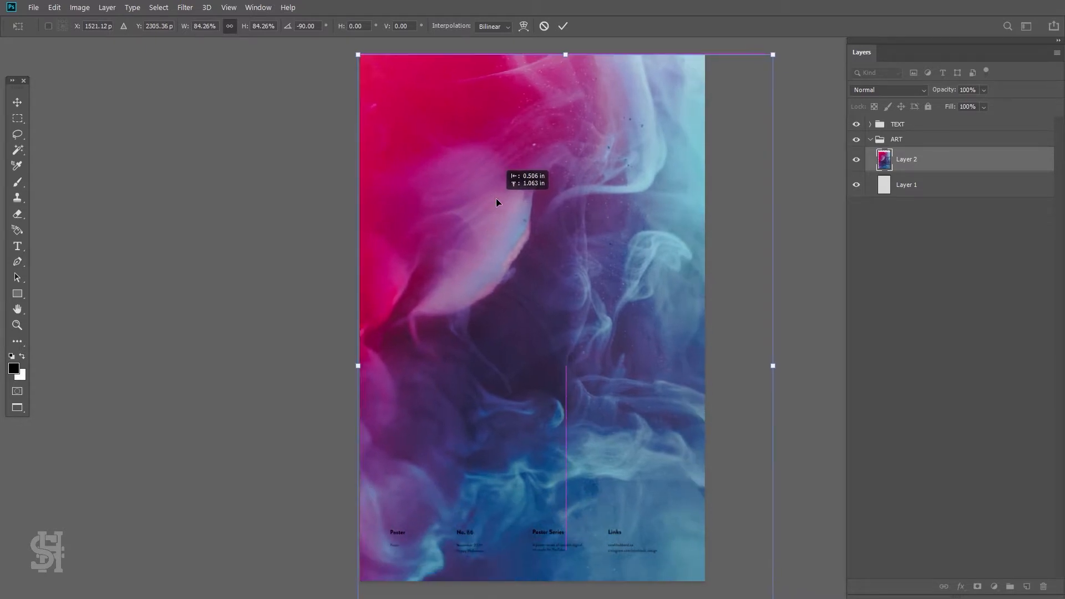
drag(609, 183, 601, 177)
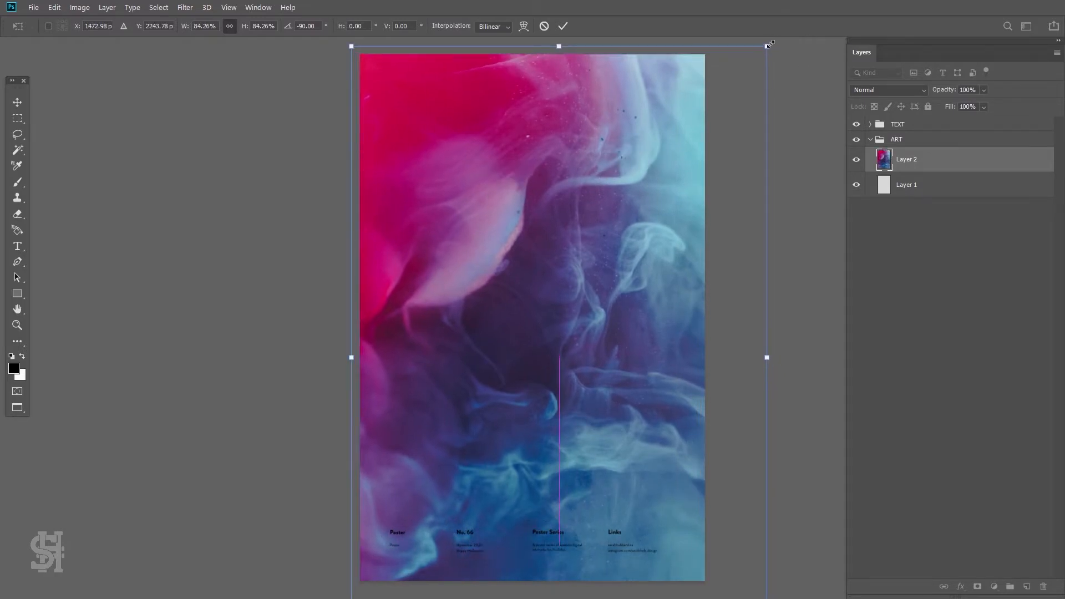
Scale the smoke image to about 73% so it just covers the whole poster, and apply the transform
drag(770, 45, 698, 131)
drag(639, 211, 637, 137)
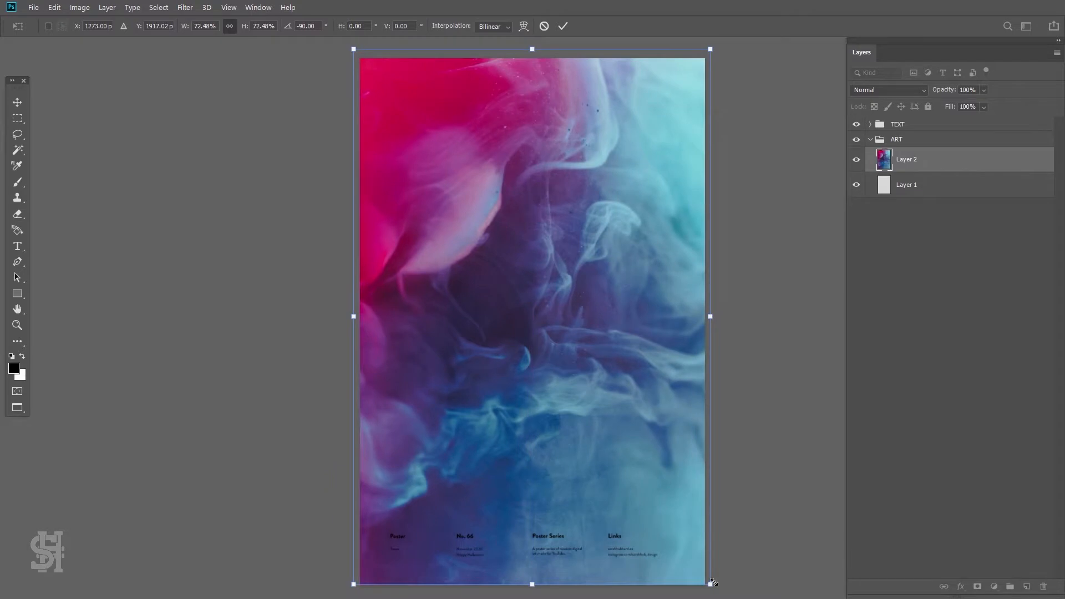
drag(713, 583, 710, 577)
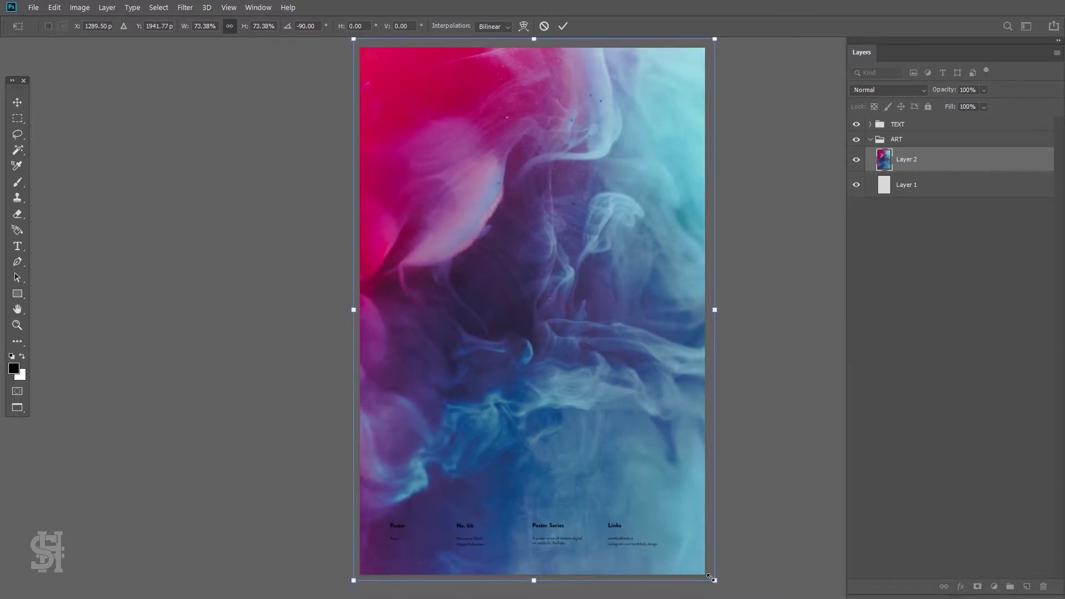
key(Return)
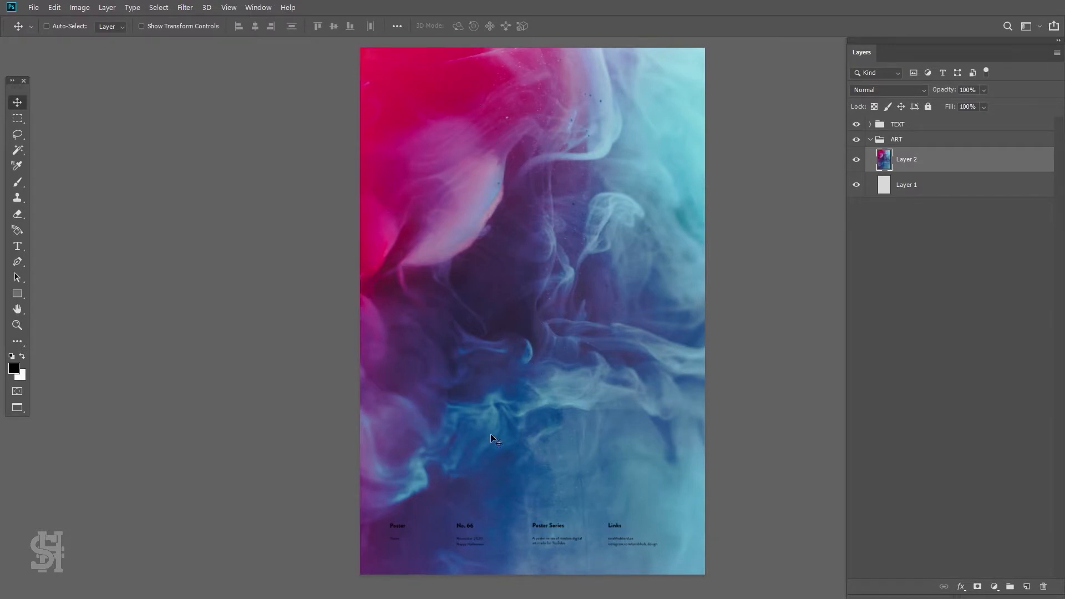
Open the Camera Raw Filter on the smoke layer and set Tint to -59 with Temperature at 0
click(188, 8)
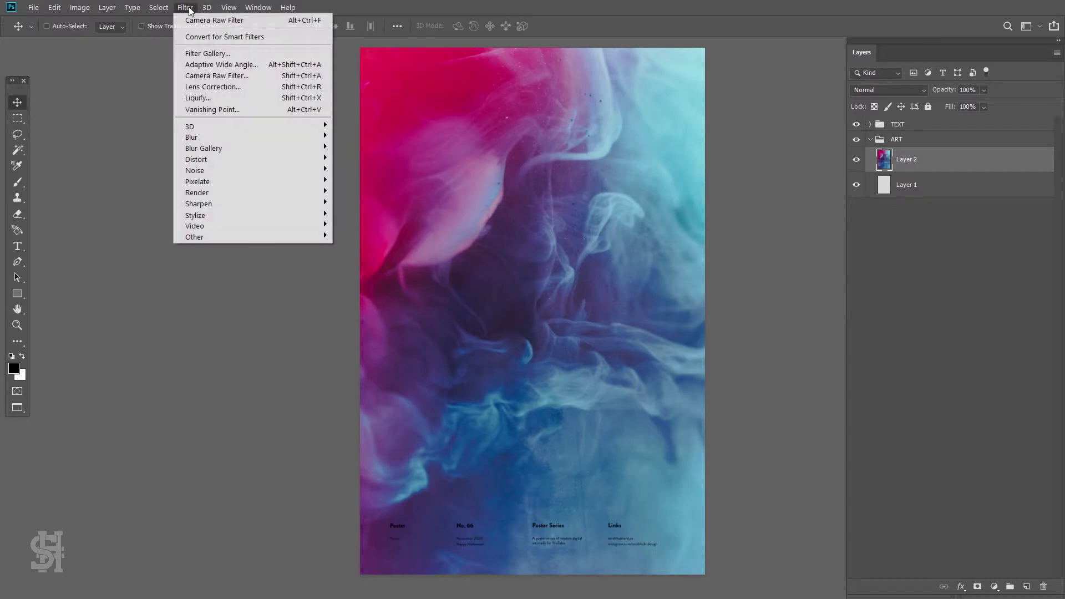
click(210, 76)
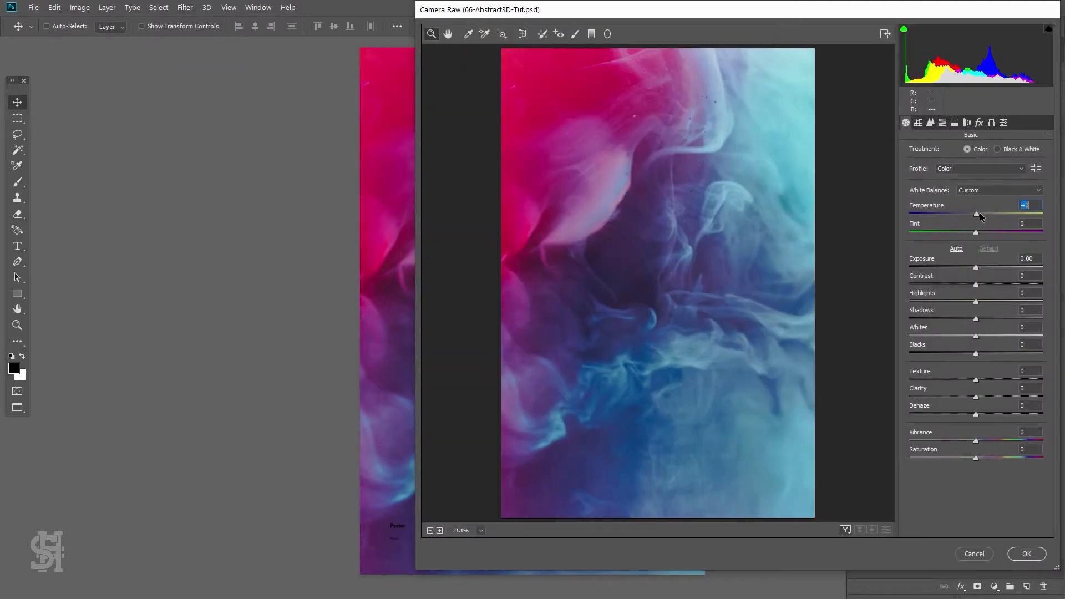
drag(979, 213, 938, 235)
text(0)
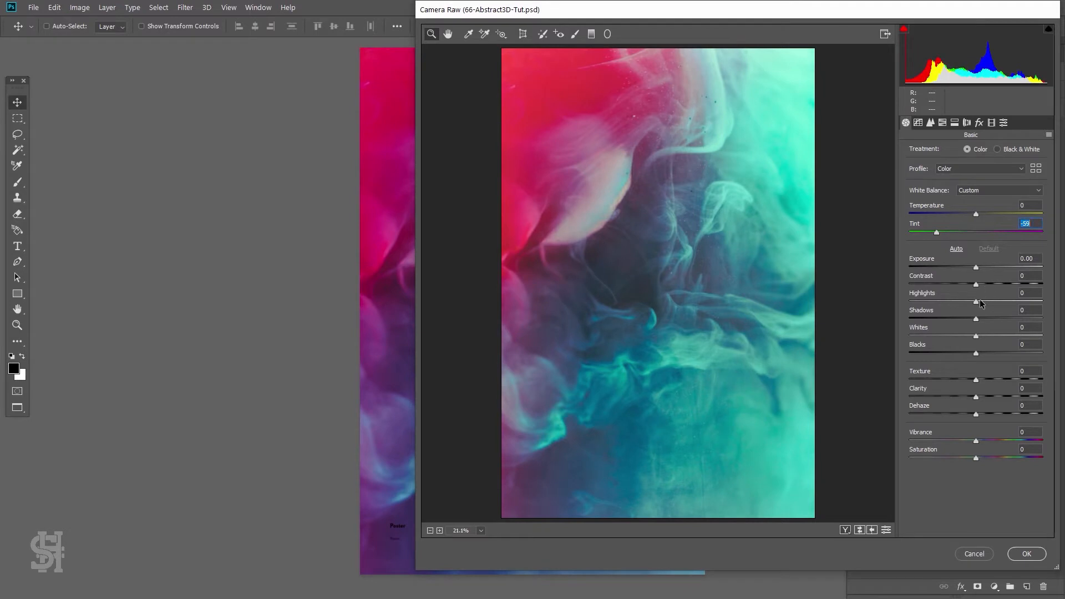
Raise Texture to +41, Clarity to +58 and Vibrance to about +52 in the Camera Raw filter
drag(976, 379, 1009, 399)
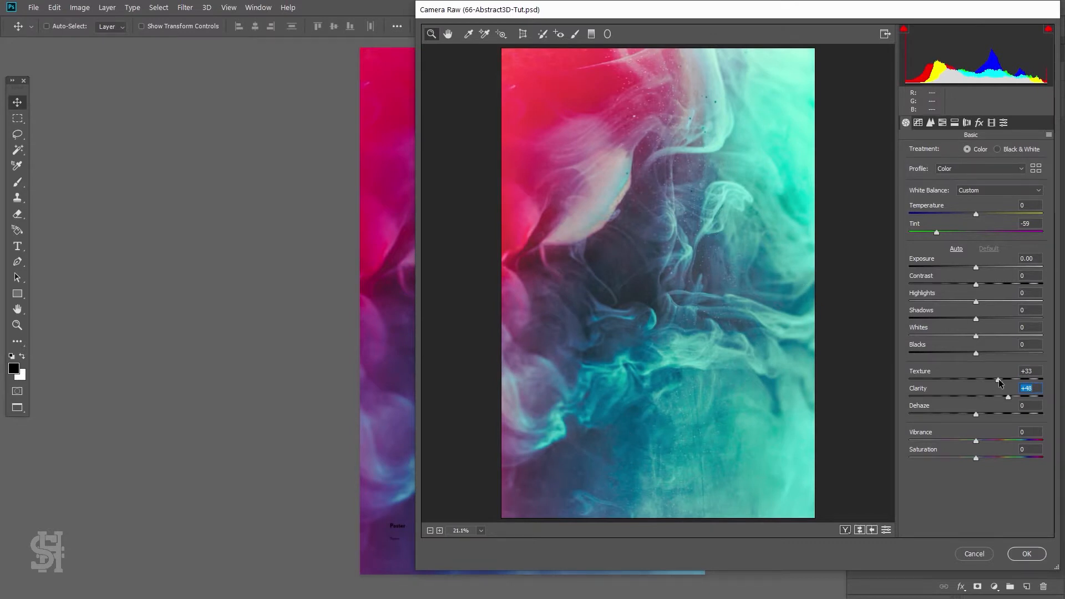
drag(1000, 378, 1014, 395)
drag(977, 440, 1012, 441)
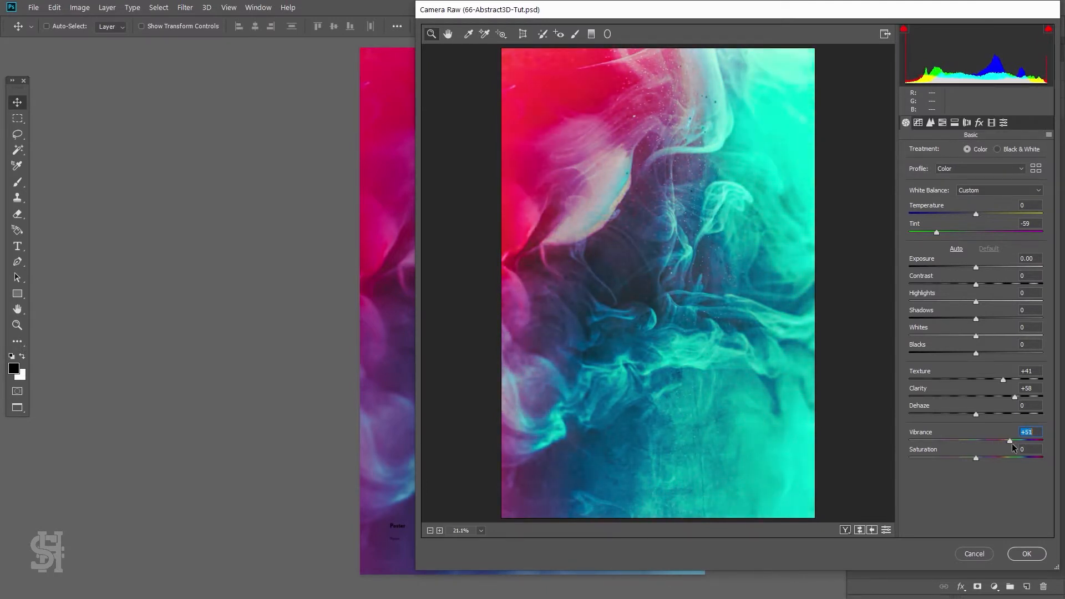
Set Shadows to -11, Whites to +25 and Blacks to -17, keeping Temperature at 0, and apply the Camera Raw filter
mouse_move(975, 214)
mouse_down()
mouse_move(966, 212)
mouse_move(986, 212)
mouse_up()
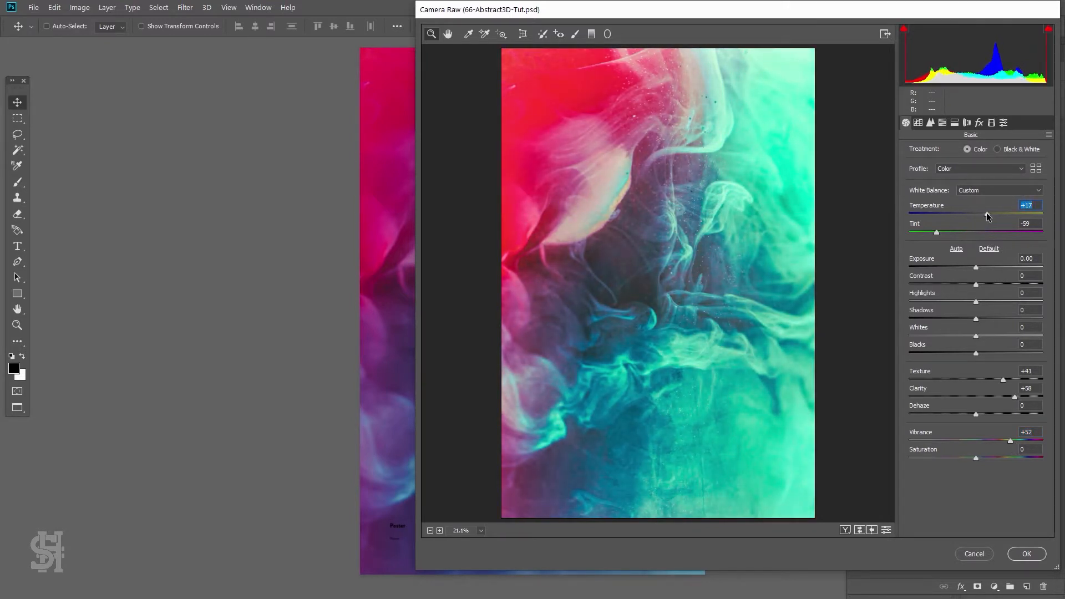
double_click(986, 213)
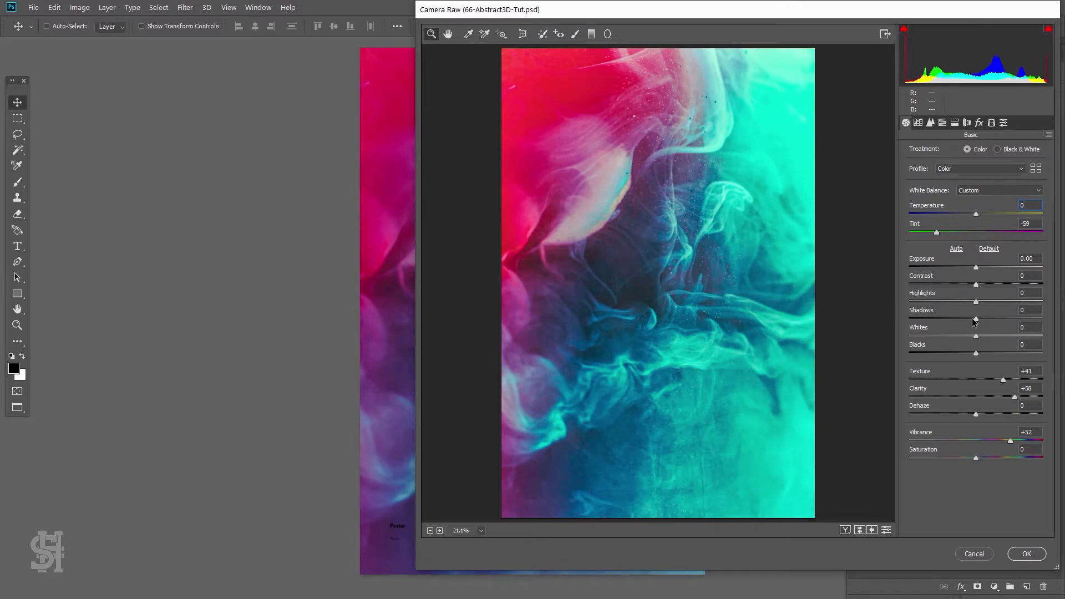
drag(974, 320, 992, 337)
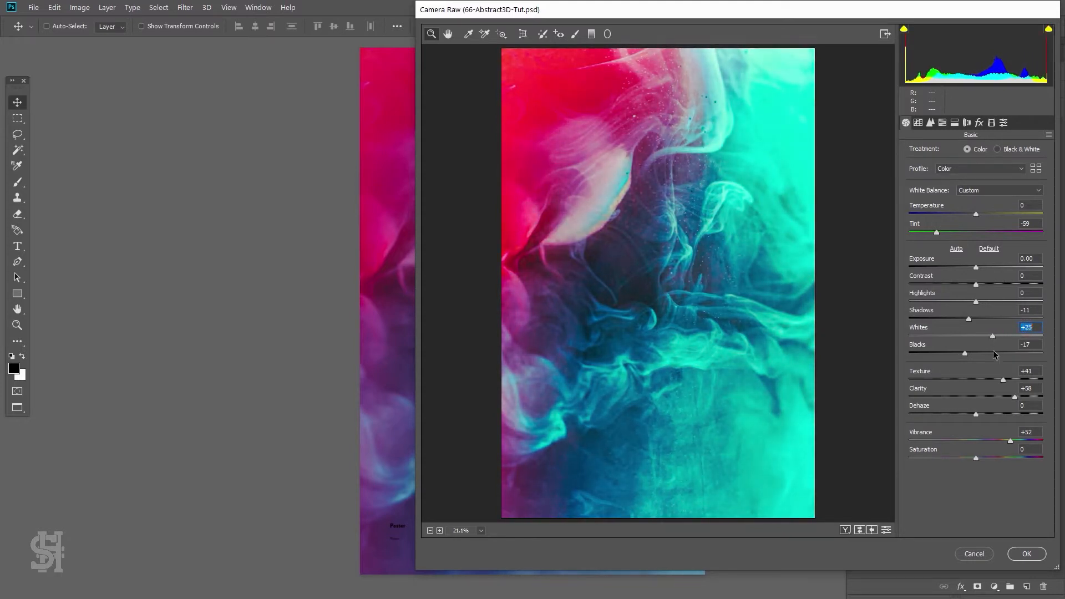
click(1026, 554)
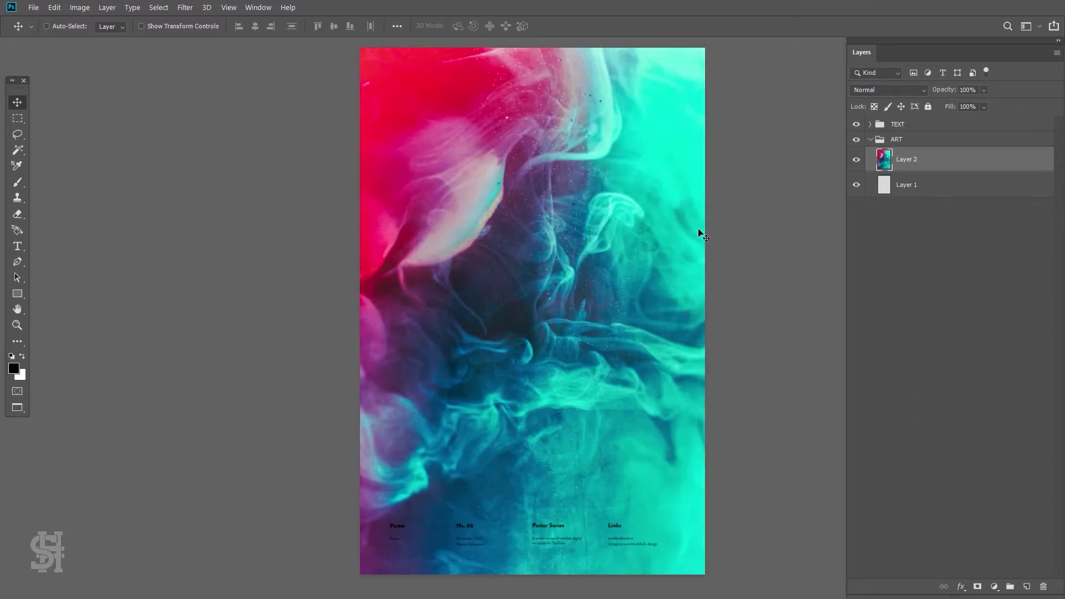
Duplicate the smoke layer as Layer 2 copy in the same document and leave the copy visible
right_click(931, 165)
click(888, 127)
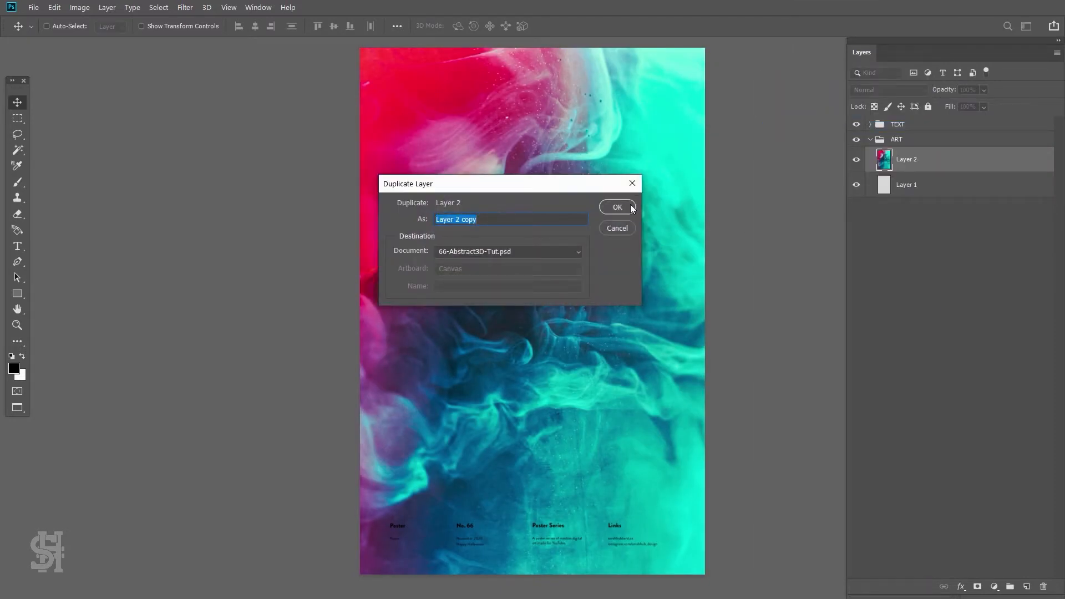
click(617, 207)
click(857, 161)
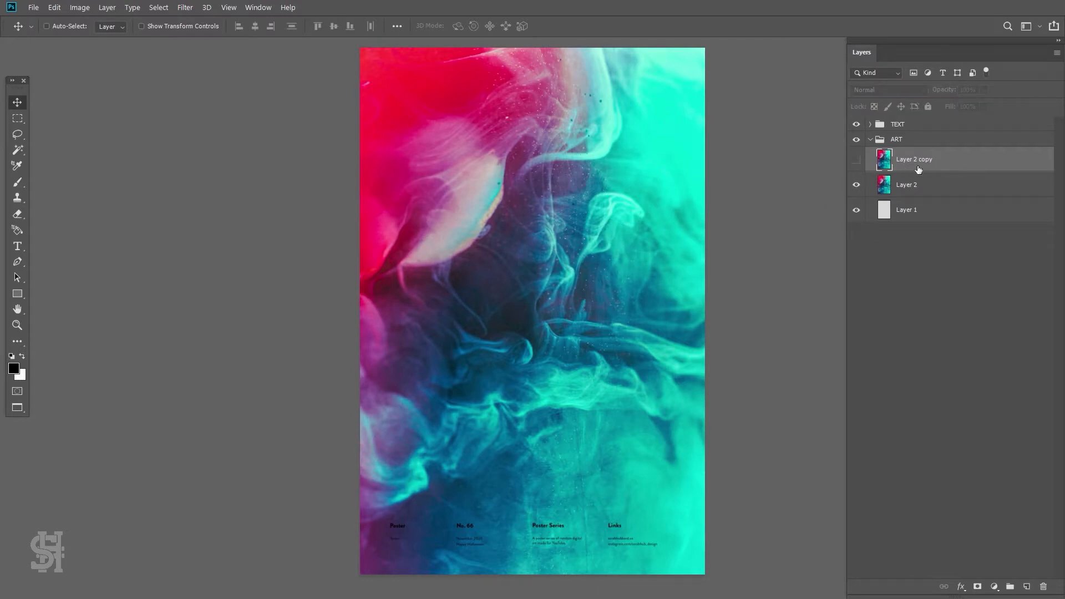
click(856, 160)
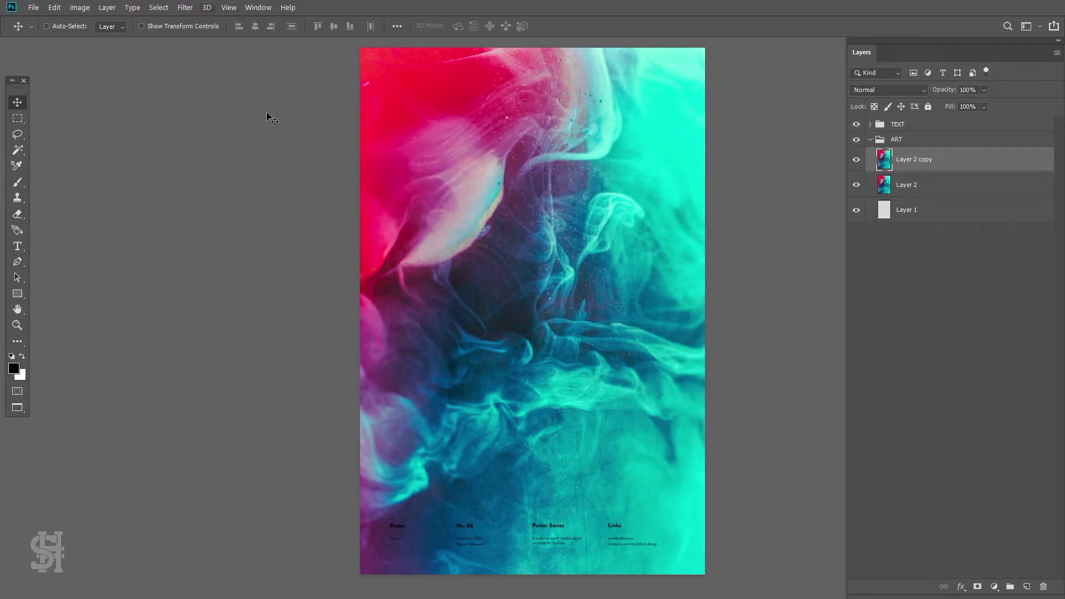
Create a 3D mesh from Layer 2 copy using a depth map to a plane
scroll(435, 221, up, 1)
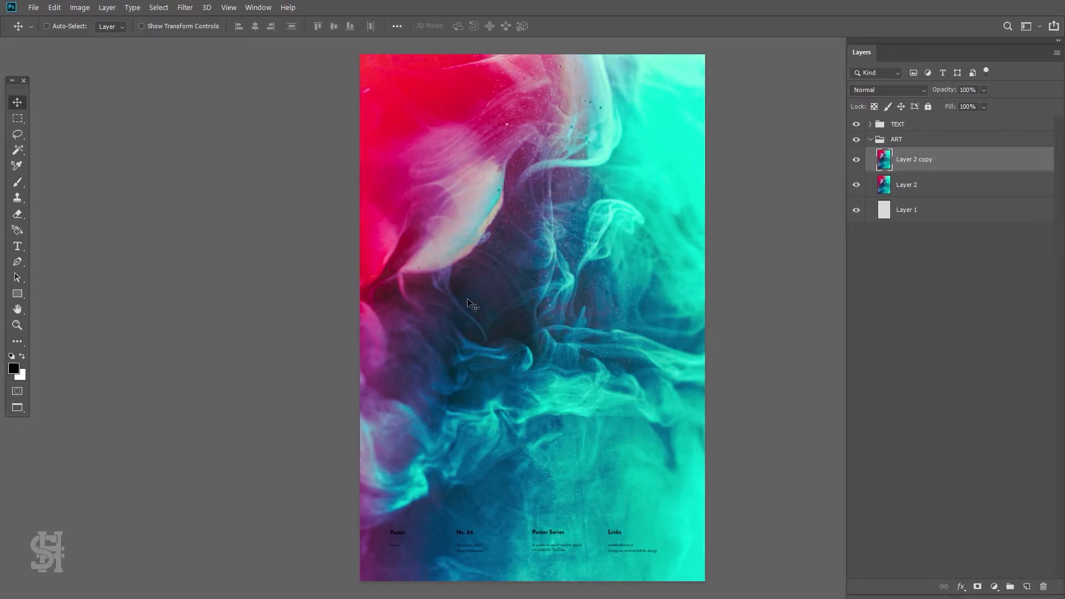
click(207, 8)
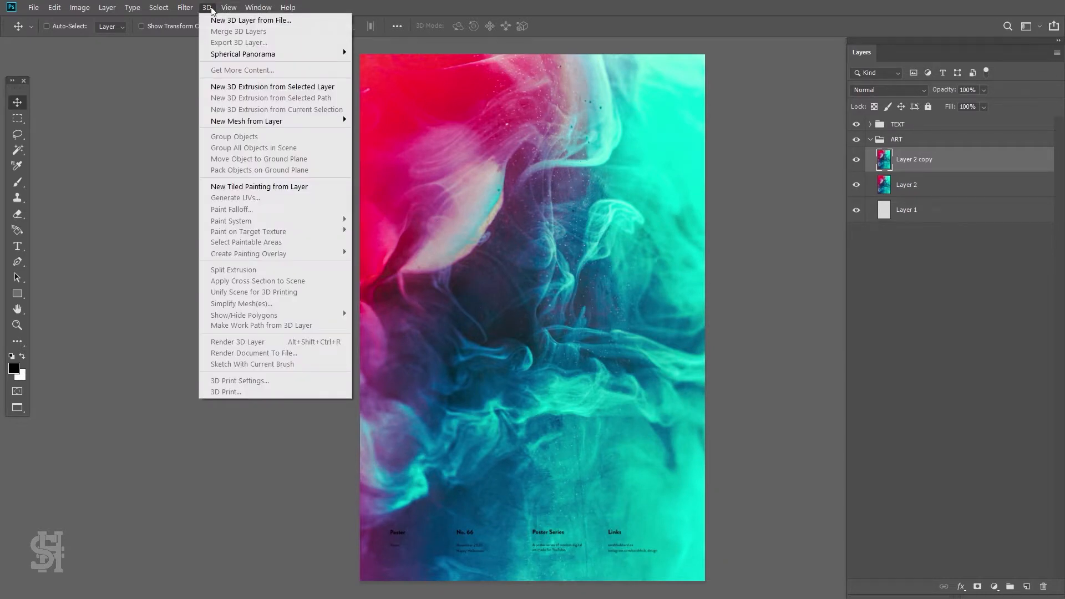
mouse_move(266, 122)
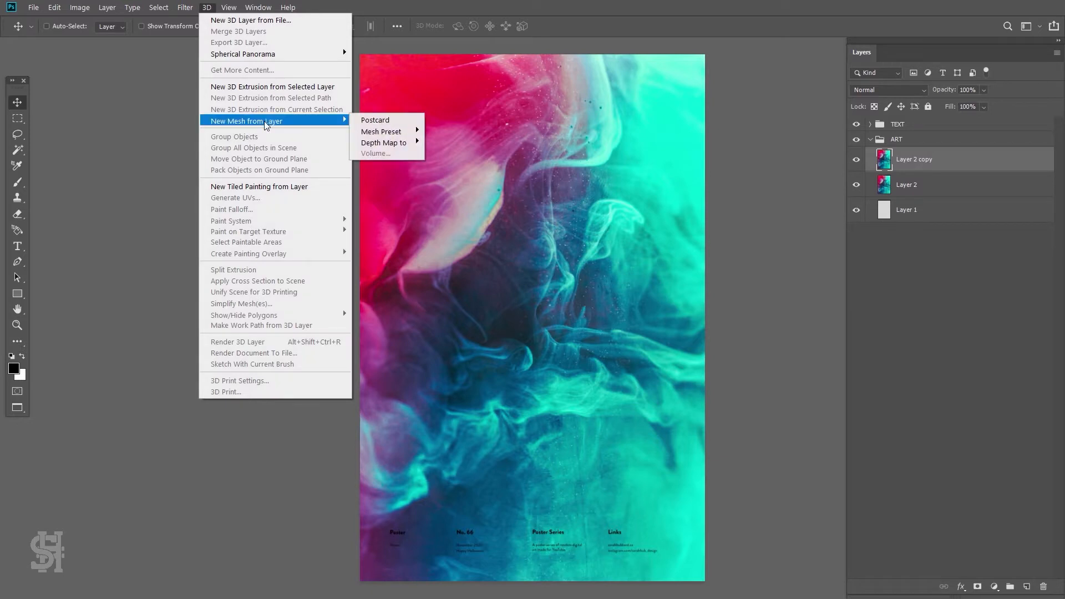
mouse_move(392, 144)
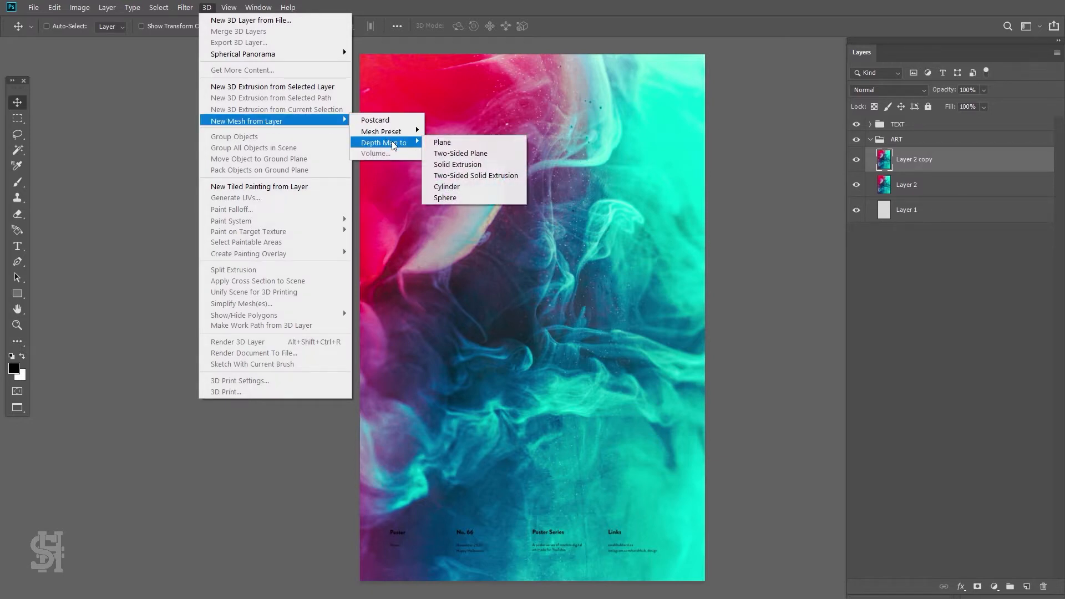
click(444, 143)
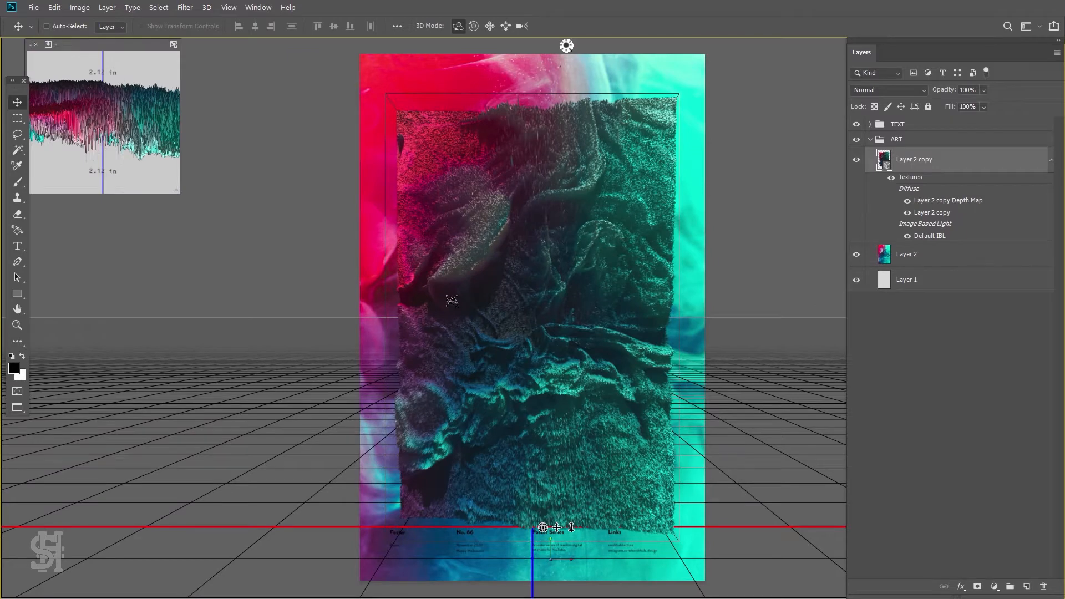
Show the 3D and Properties panels and place Properties clear of most of the poster
click(248, 8)
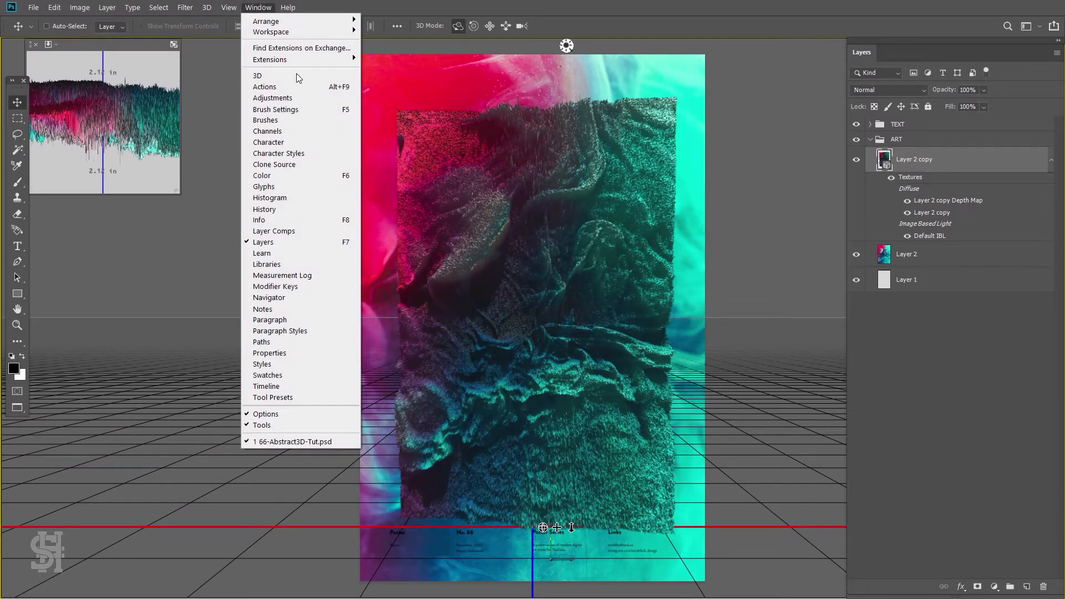
click(294, 76)
click(257, 7)
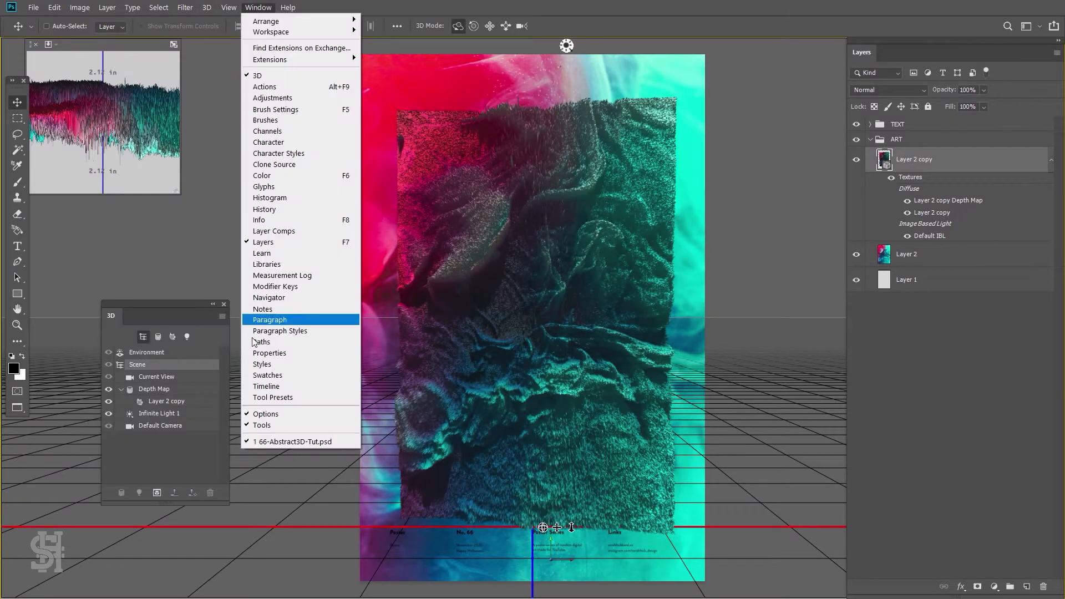
click(266, 352)
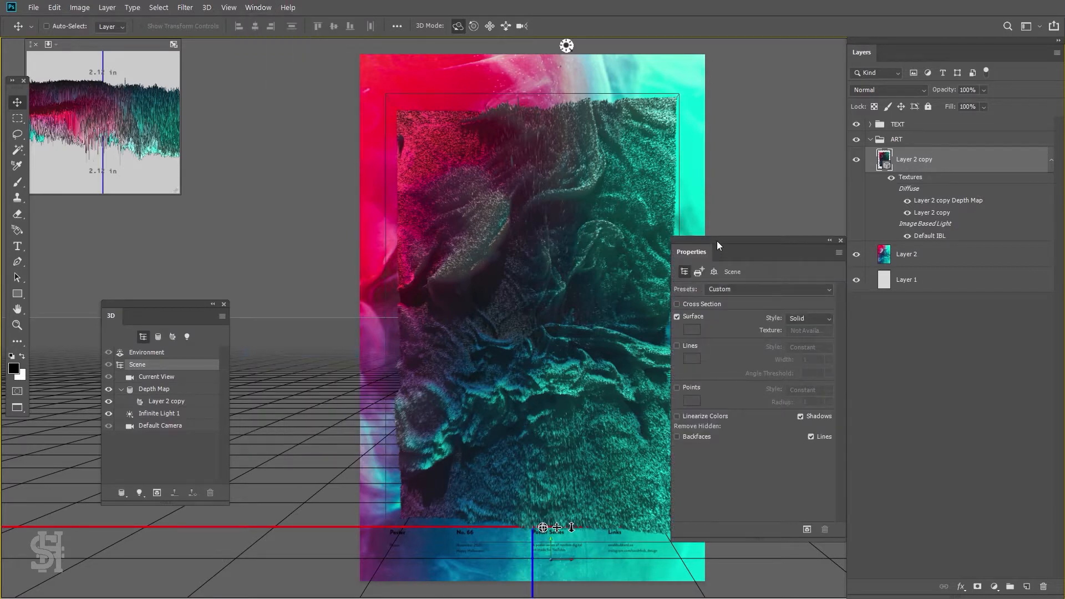
drag(717, 240, 776, 247)
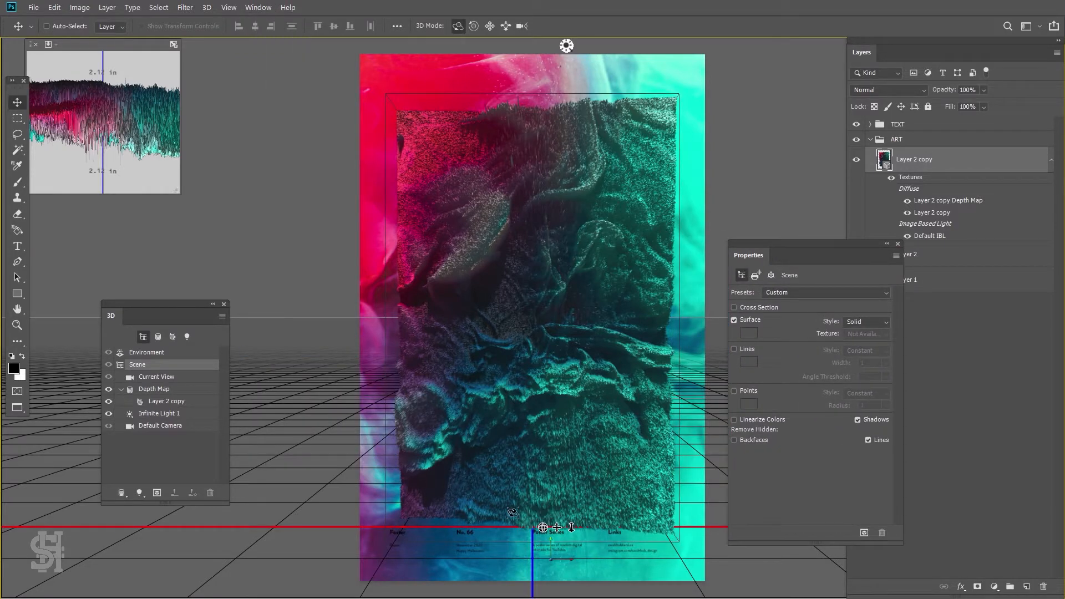
Apply the Unlit Texture render preset to the 3D scene of the depth-map mesh
drag(509, 303, 572, 323)
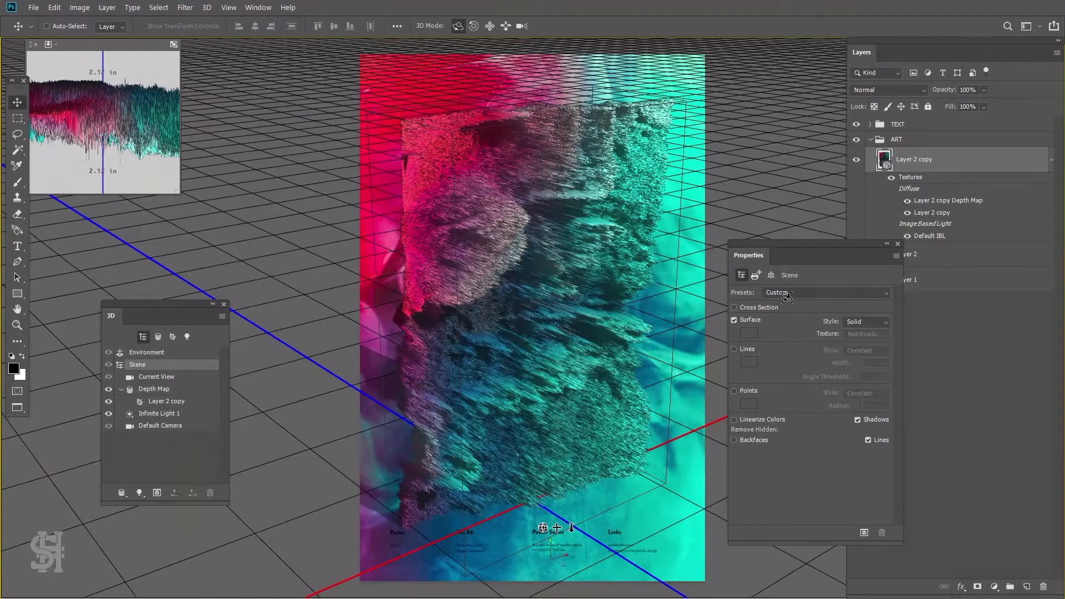
click(763, 294)
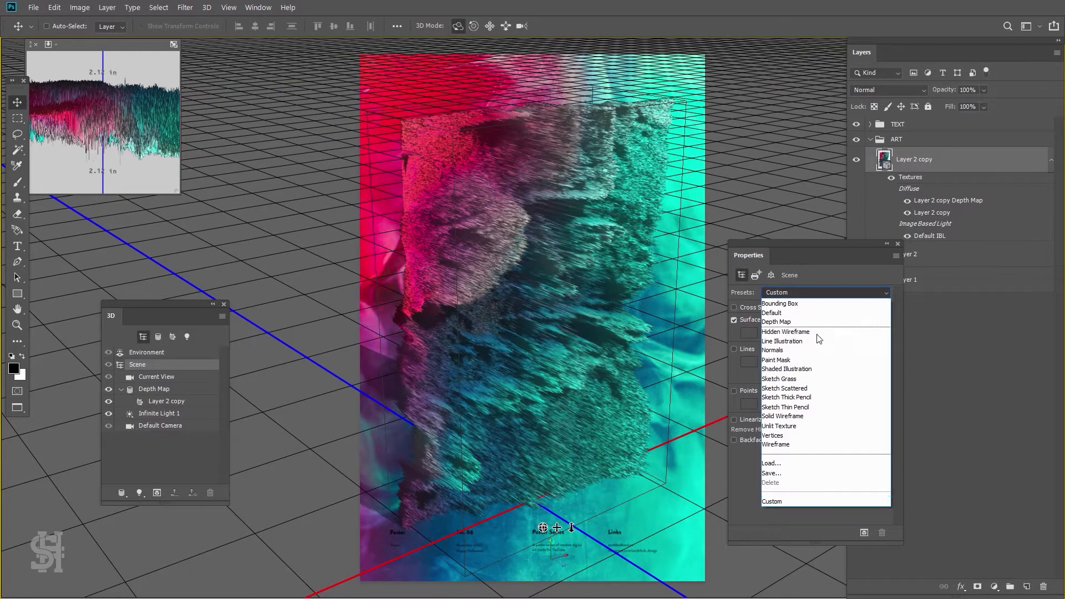
click(786, 427)
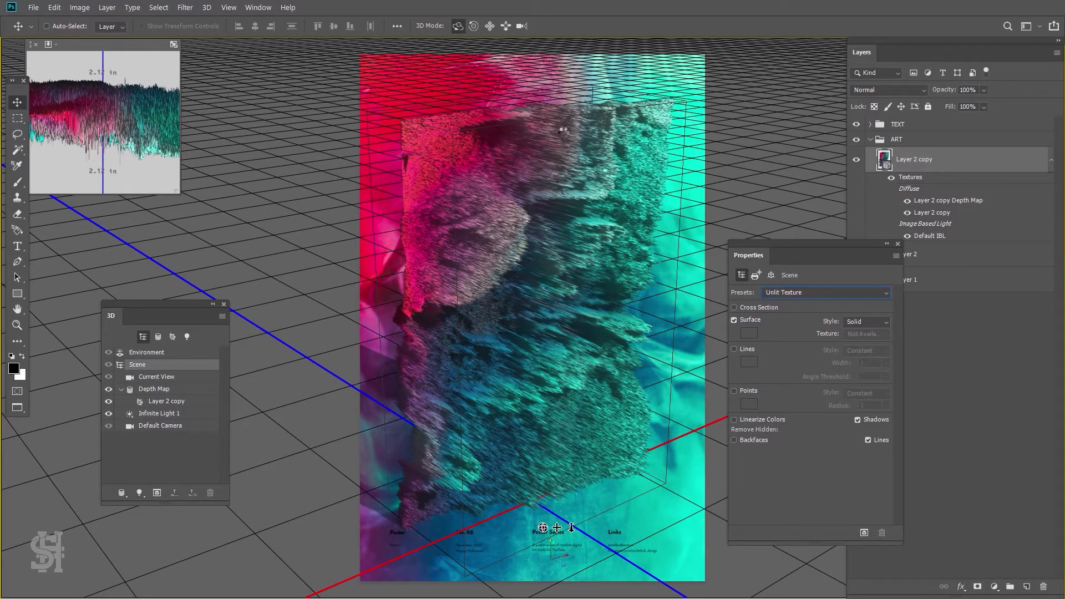
drag(563, 328, 799, 298)
drag(822, 331, 508, 323)
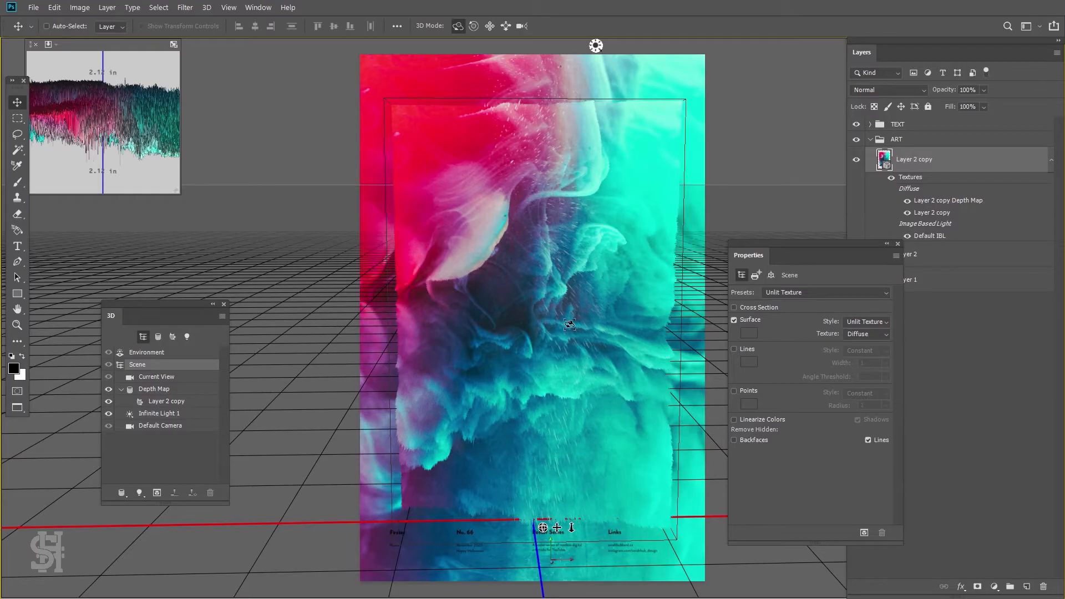
Orbit the 3D camera to a low angle on the smoke mesh and set the current view's FOV to 80 mm lens
drag(570, 324, 599, 327)
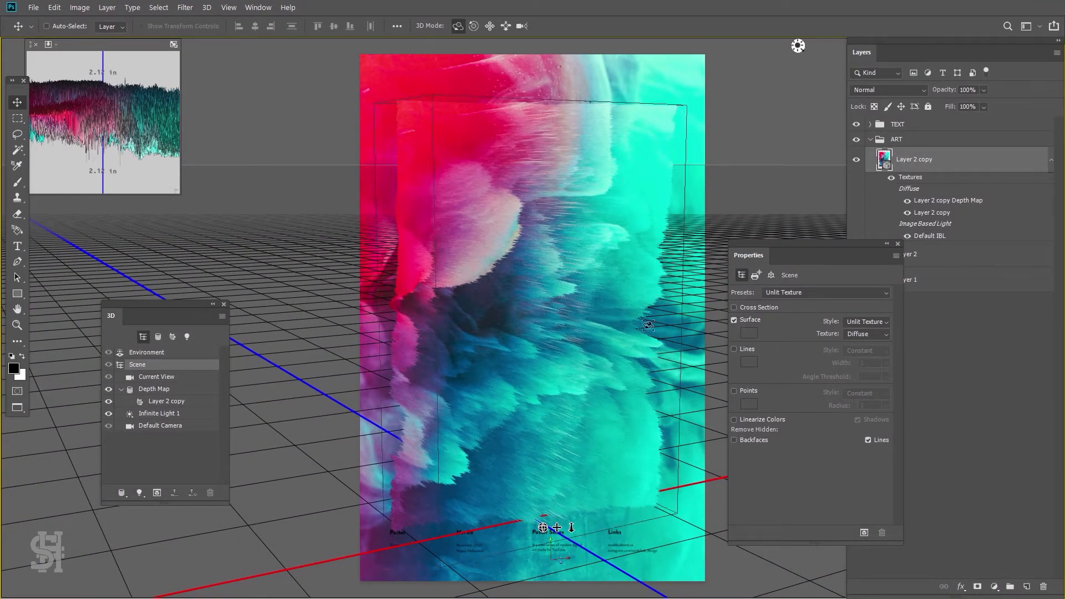
drag(561, 292, 151, 376)
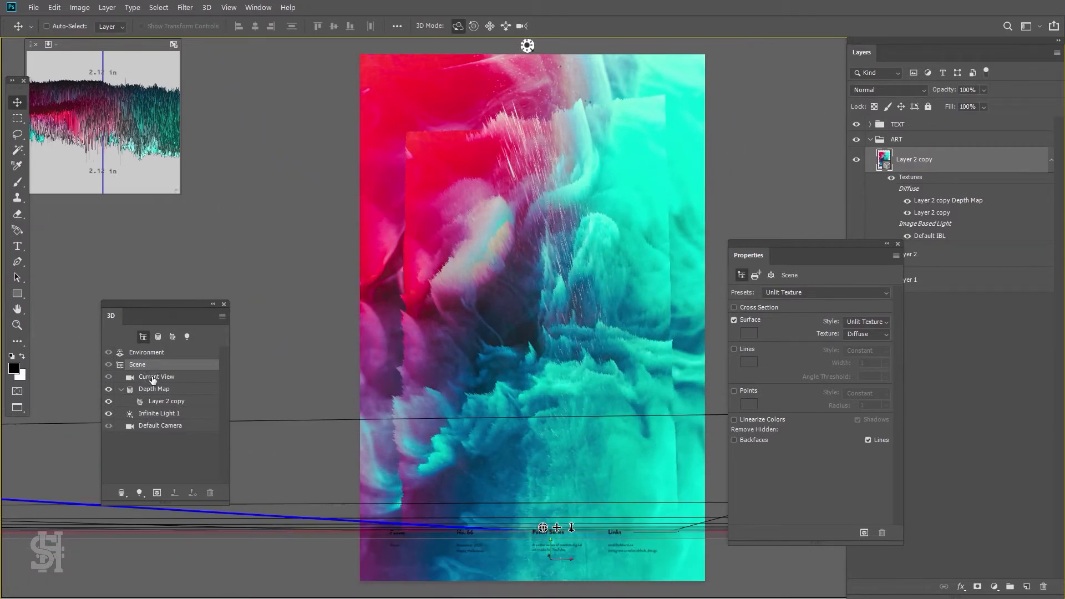
click(154, 377)
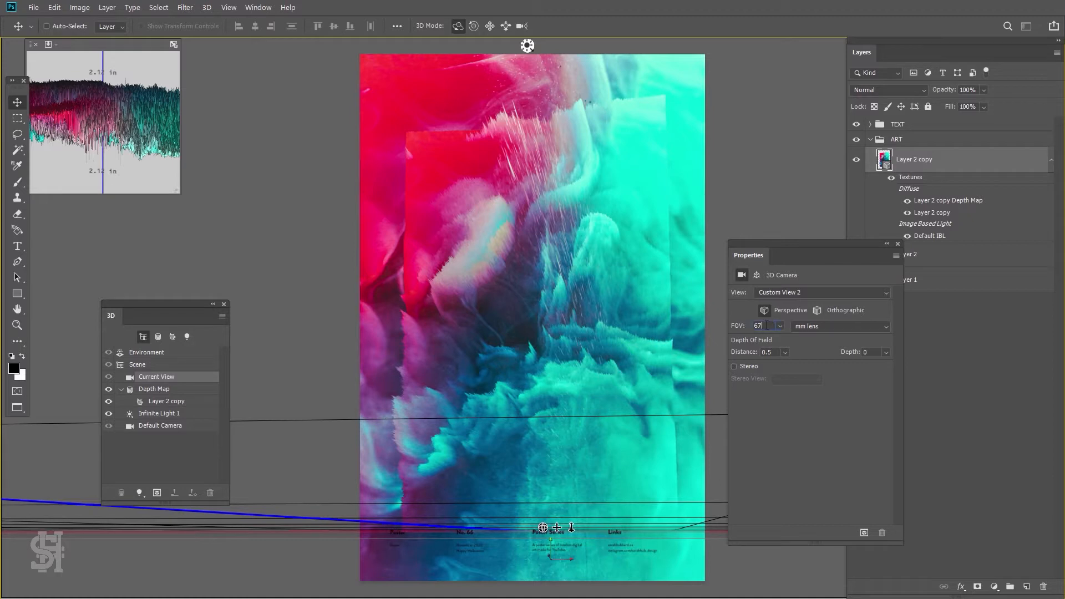
drag(738, 327, 733, 327)
text(80)
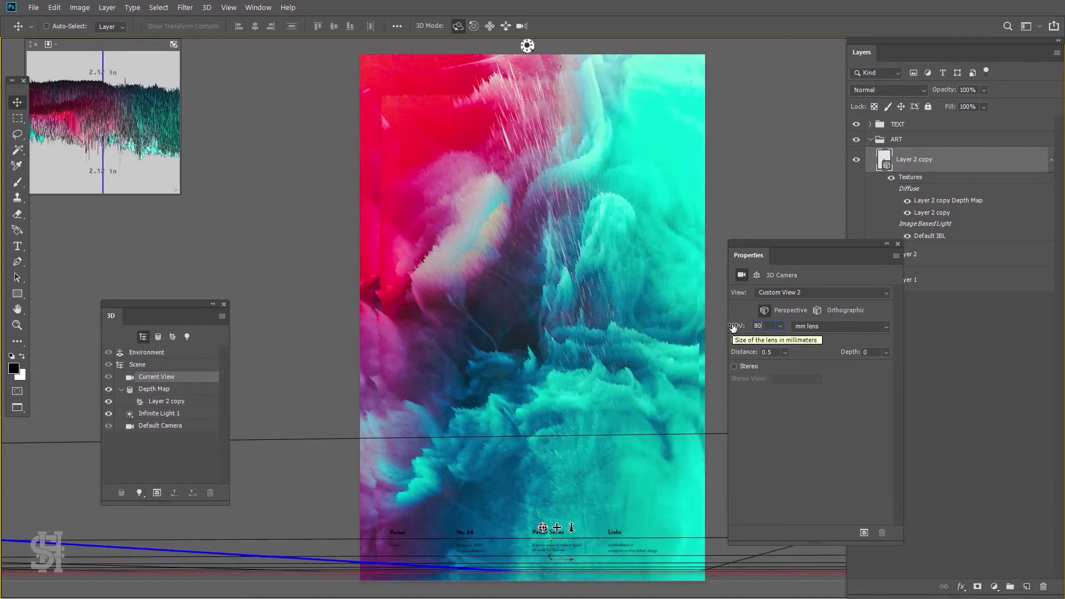
Hide the flat Layer 2 beneath the mesh and enlarge the mesh by setting the camera's FOV to 90 mm lens
drag(847, 247, 808, 251)
drag(729, 243, 678, 221)
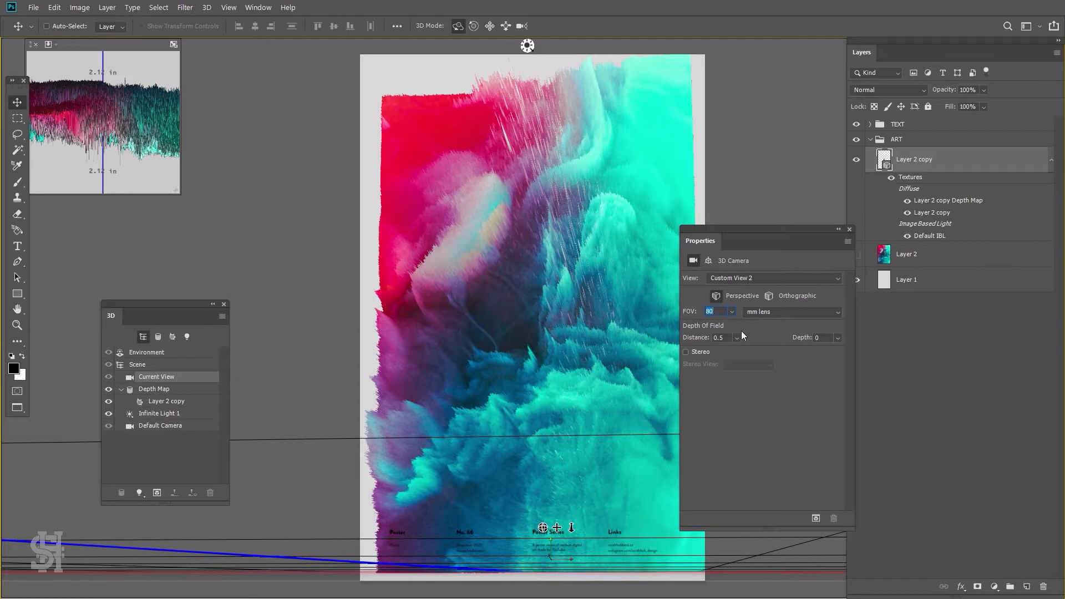
text(90)
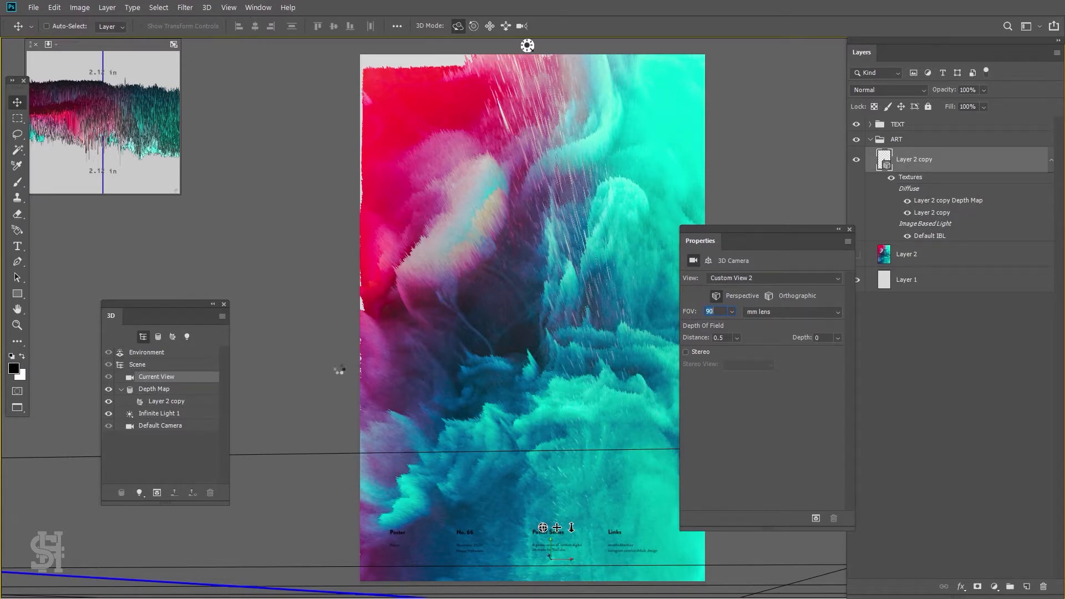
Orbit the whole scene so the smoke mesh fills most of the poster with its streaks running diagonally
click(137, 365)
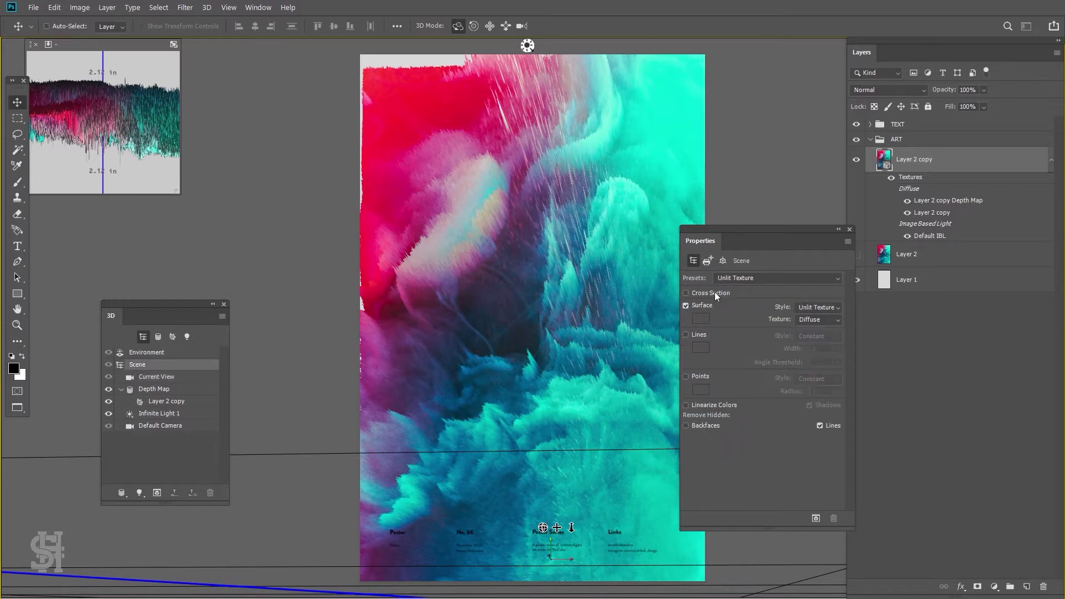
drag(720, 231, 744, 231)
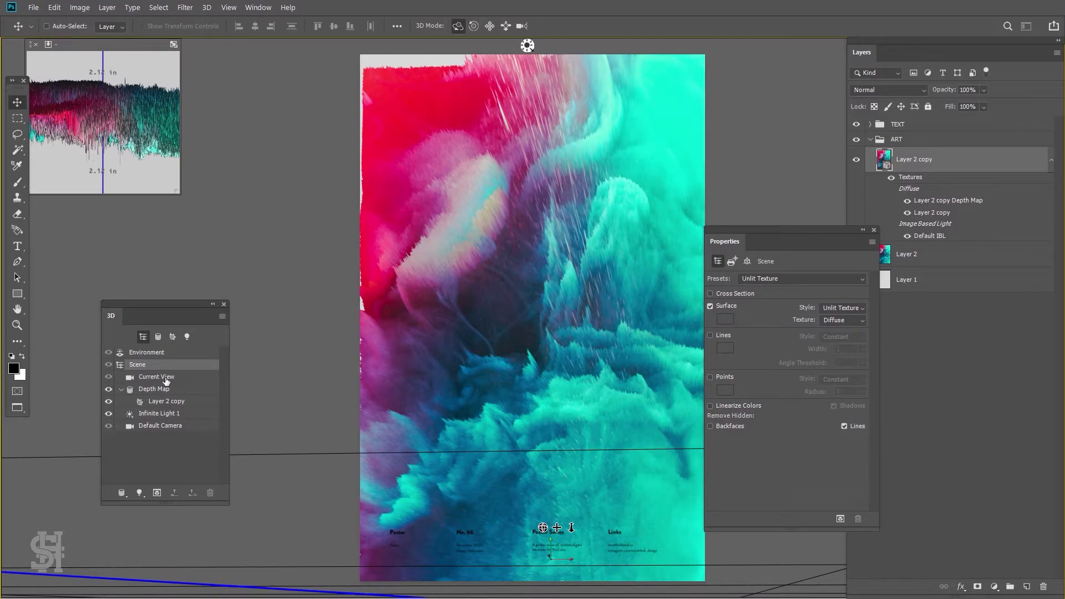
drag(586, 318, 631, 318)
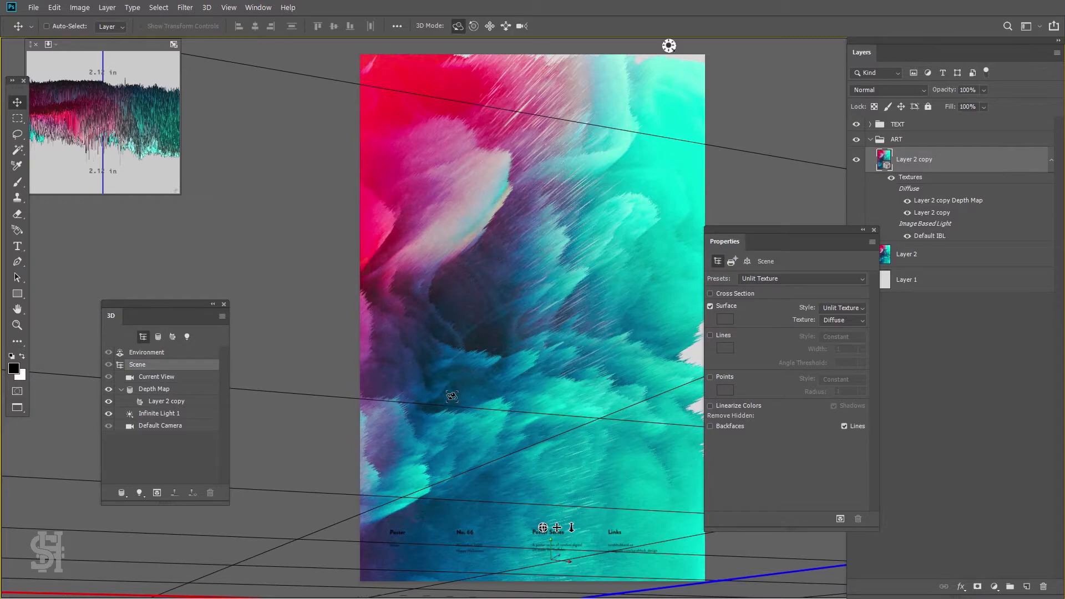
mouse_move(552, 282)
mouse_down()
mouse_move(477, 308)
mouse_move(542, 271)
mouse_move(609, 319)
mouse_move(497, 305)
mouse_move(547, 286)
mouse_up()
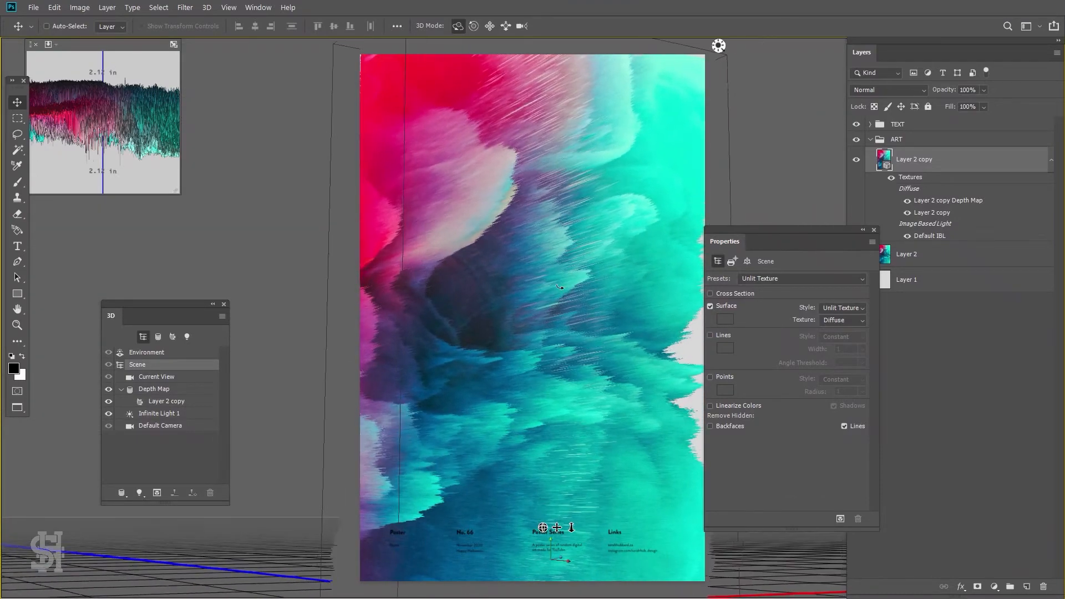
drag(534, 291, 496, 285)
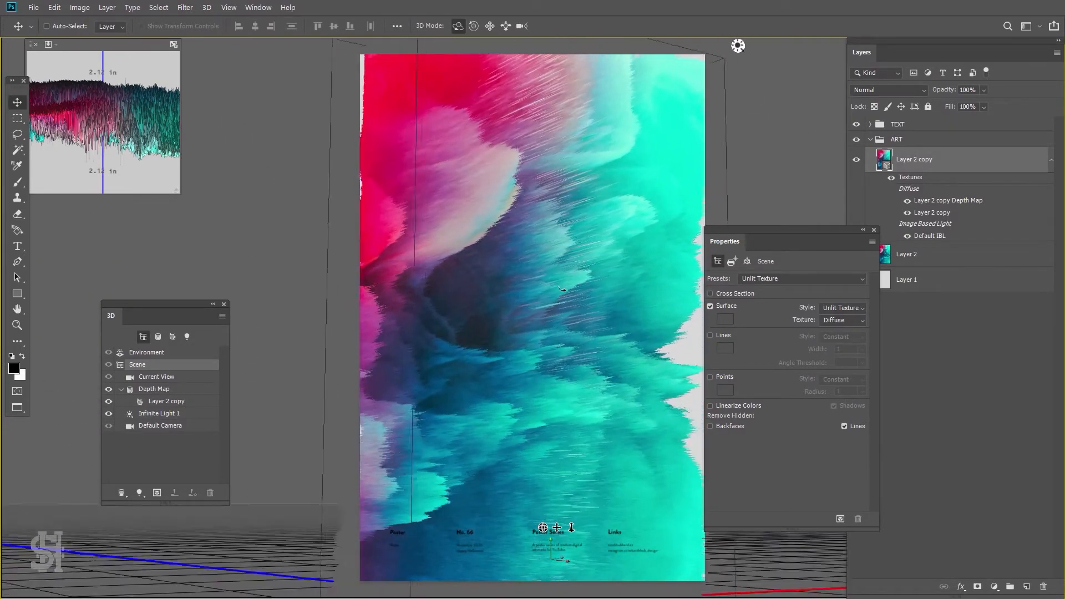
drag(562, 289, 472, 299)
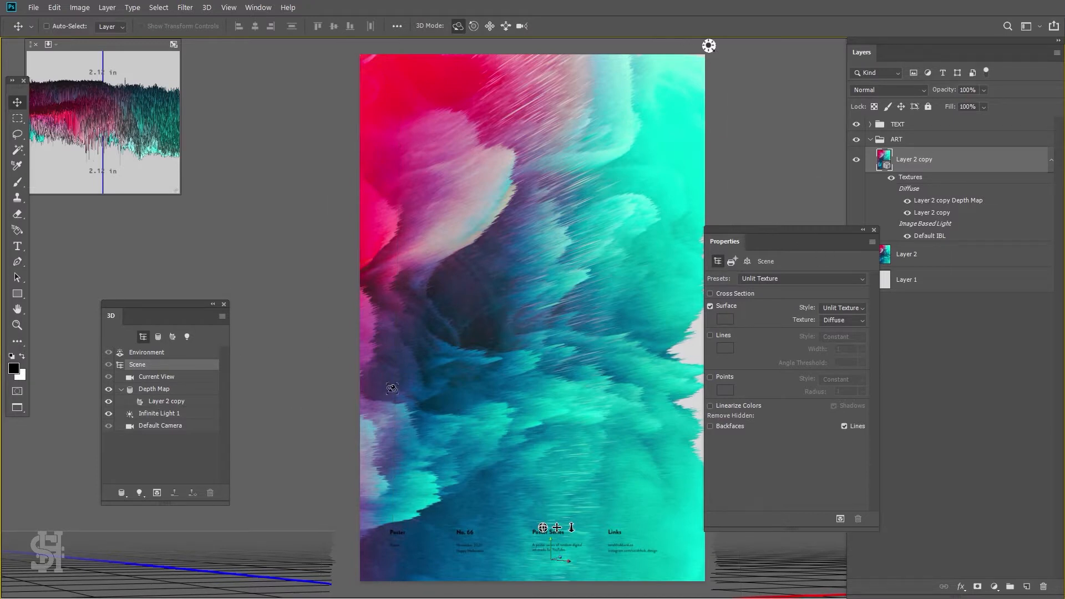
Select the Depth Map mesh and nudge it about 0.01 in along the X axis
click(157, 354)
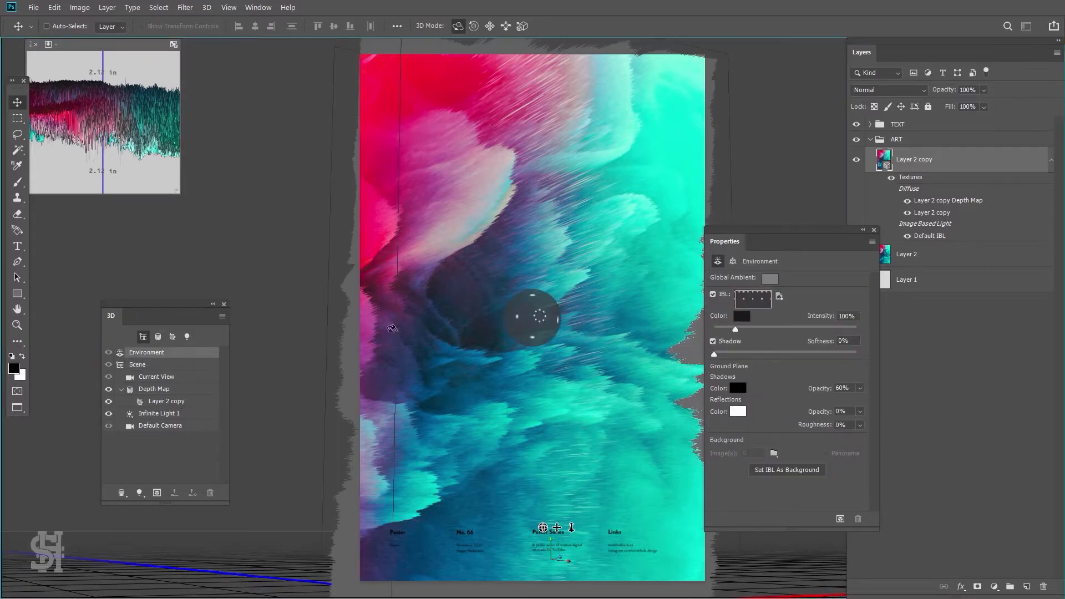
click(156, 365)
click(545, 224)
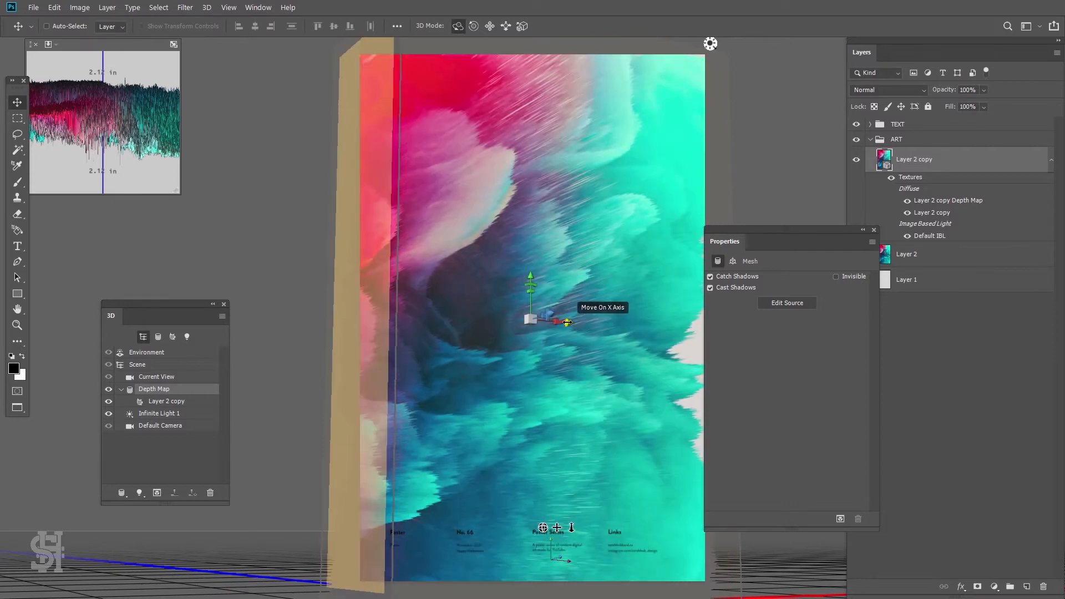
mouse_move(571, 322)
mouse_down()
mouse_move(582, 321)
mouse_move(569, 321)
mouse_up()
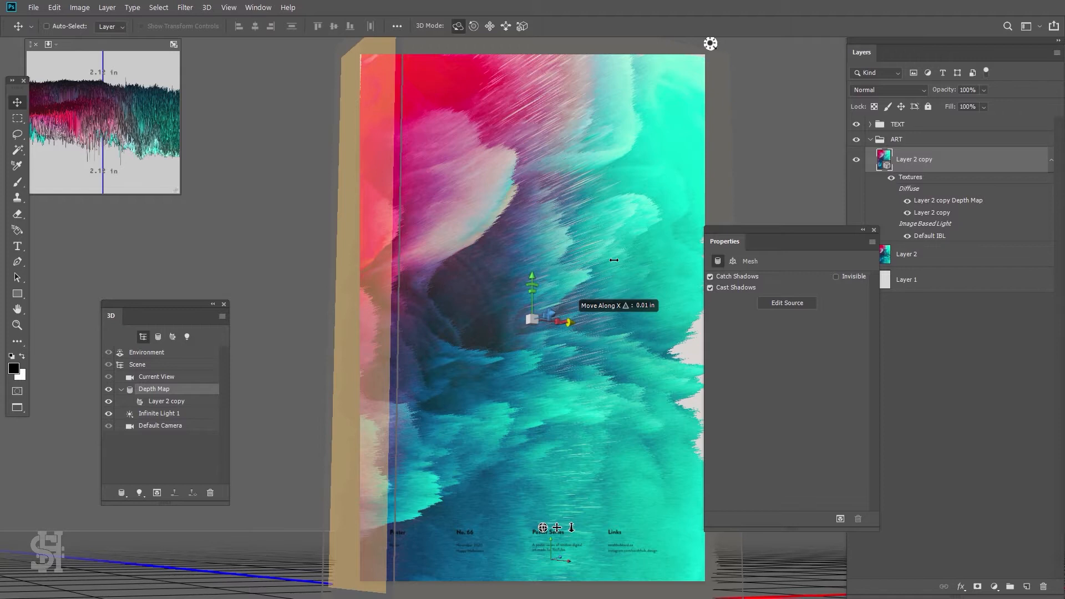
drag(614, 260, 615, 260)
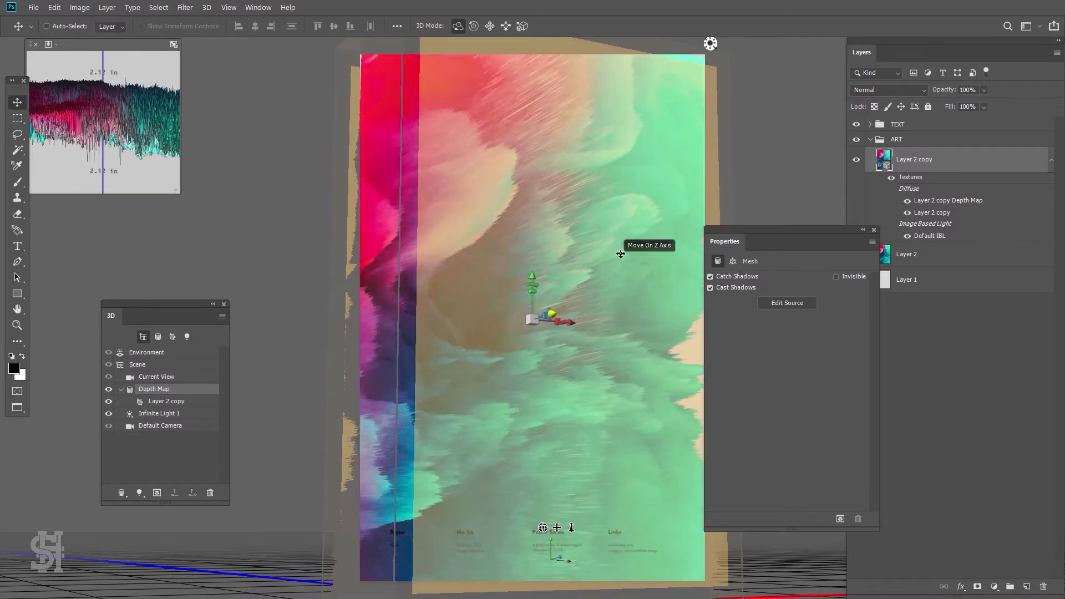
Rasterize the 3D layer Layer 2 copy into a flat pixel layer
right_click(945, 160)
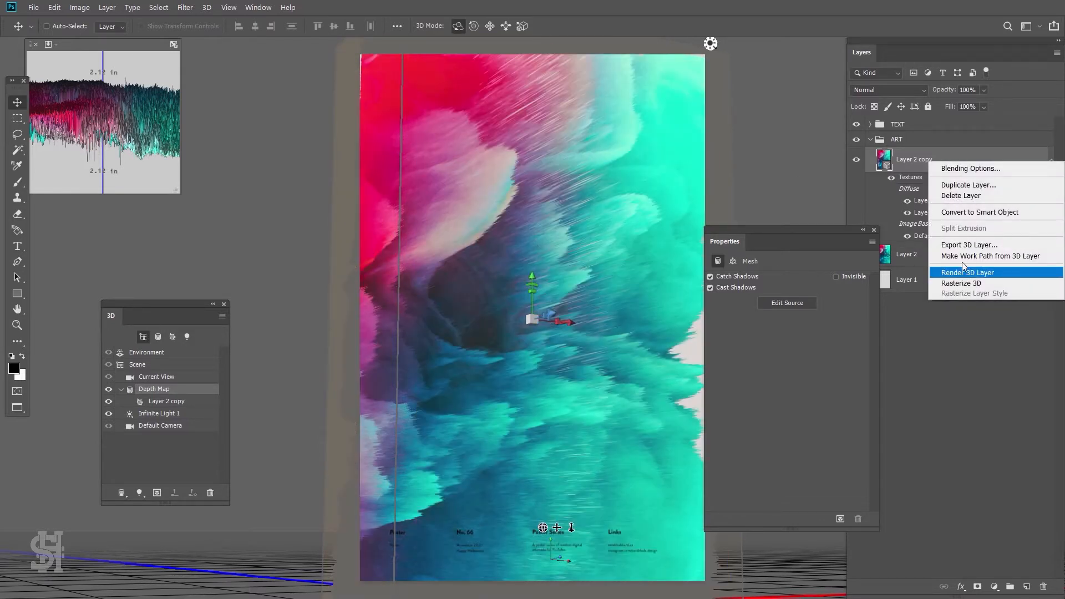
click(962, 265)
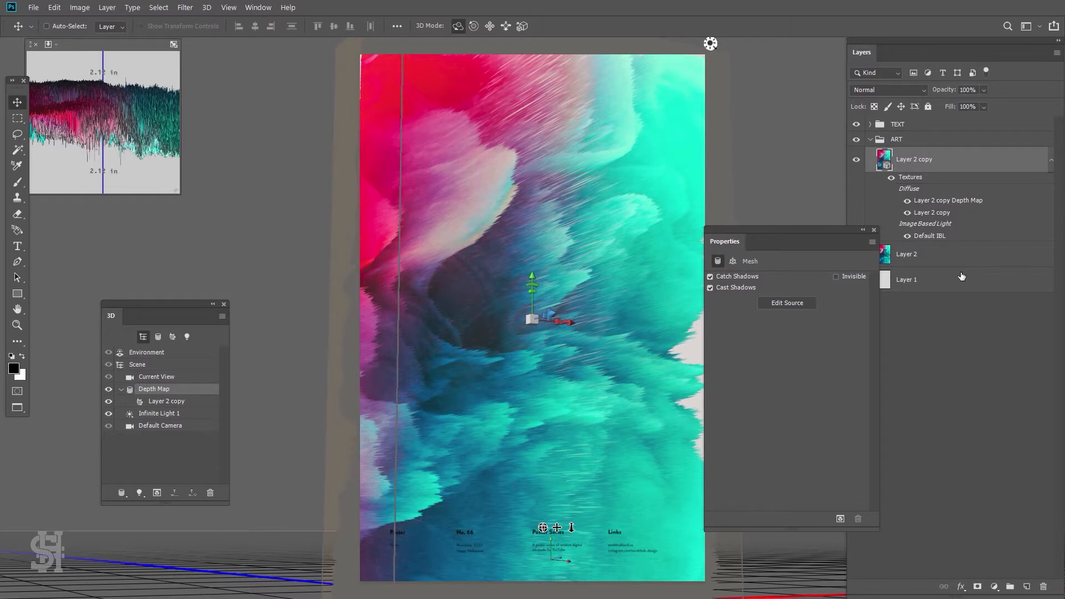
right_click(920, 167)
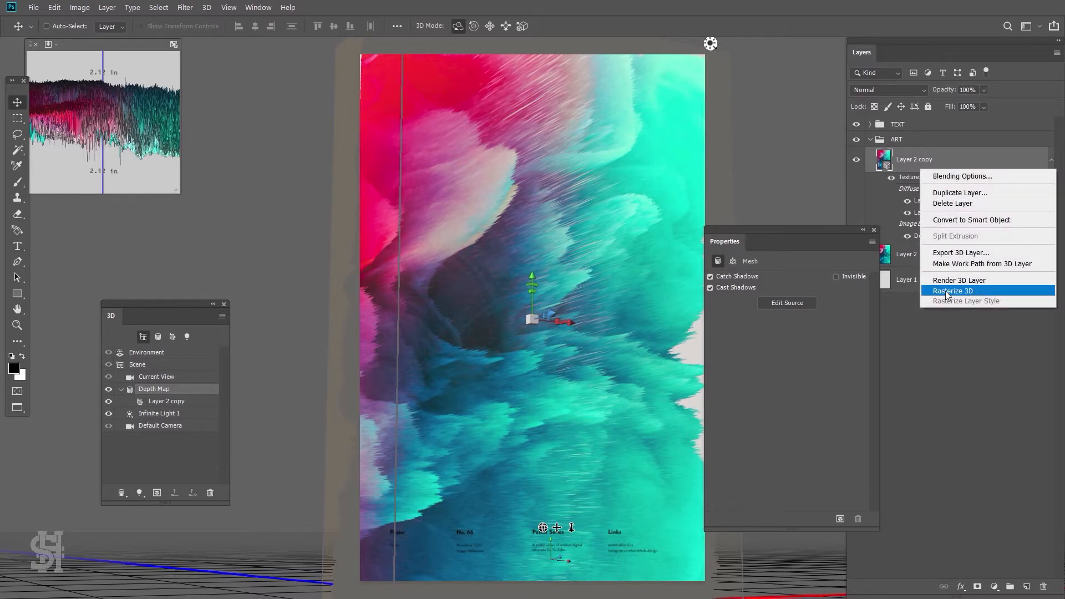
click(945, 291)
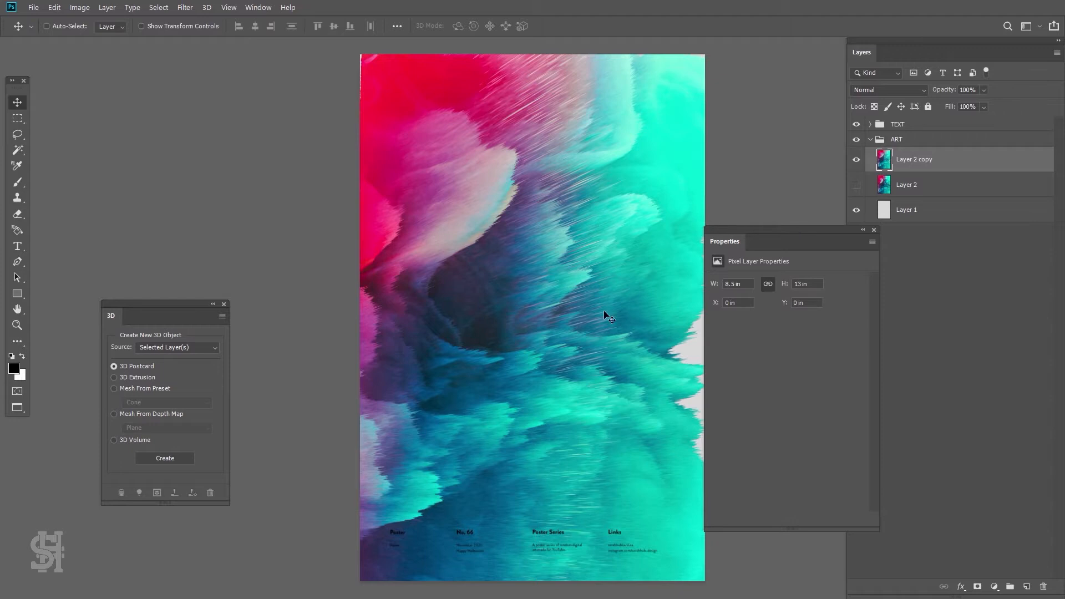
Compare the original Layer 2 with the rasterized Layer 2 copy by switching which of them is visible
drag(797, 228, 834, 259)
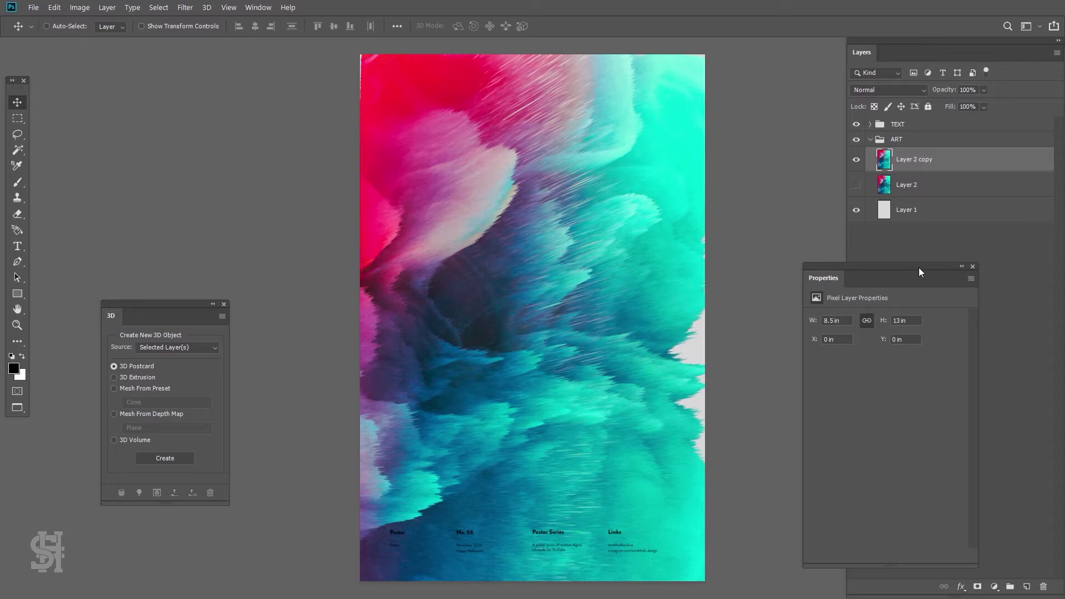
click(856, 161)
click(856, 184)
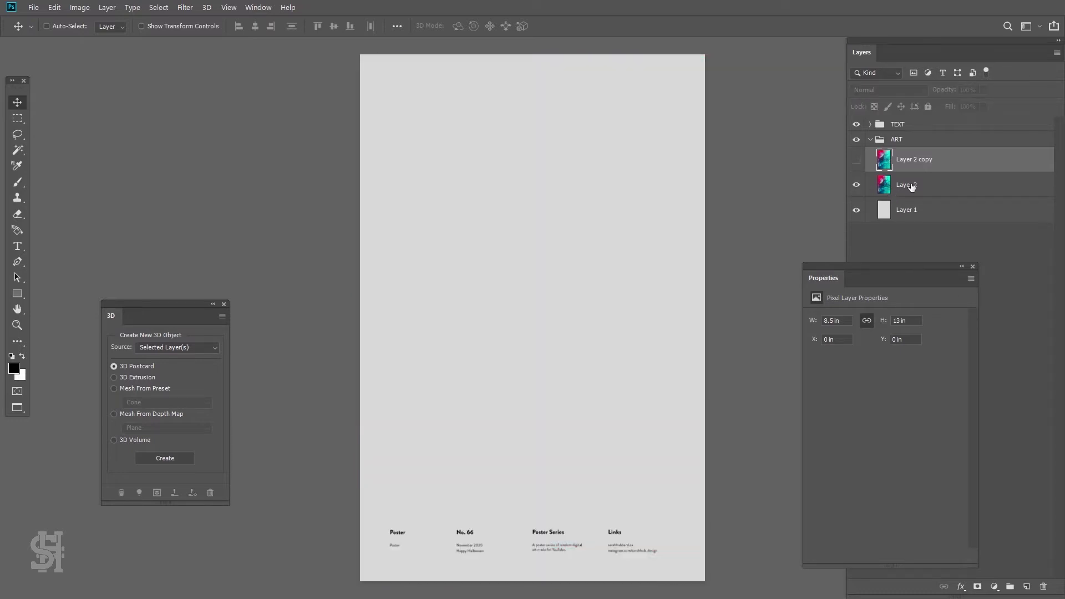
click(912, 187)
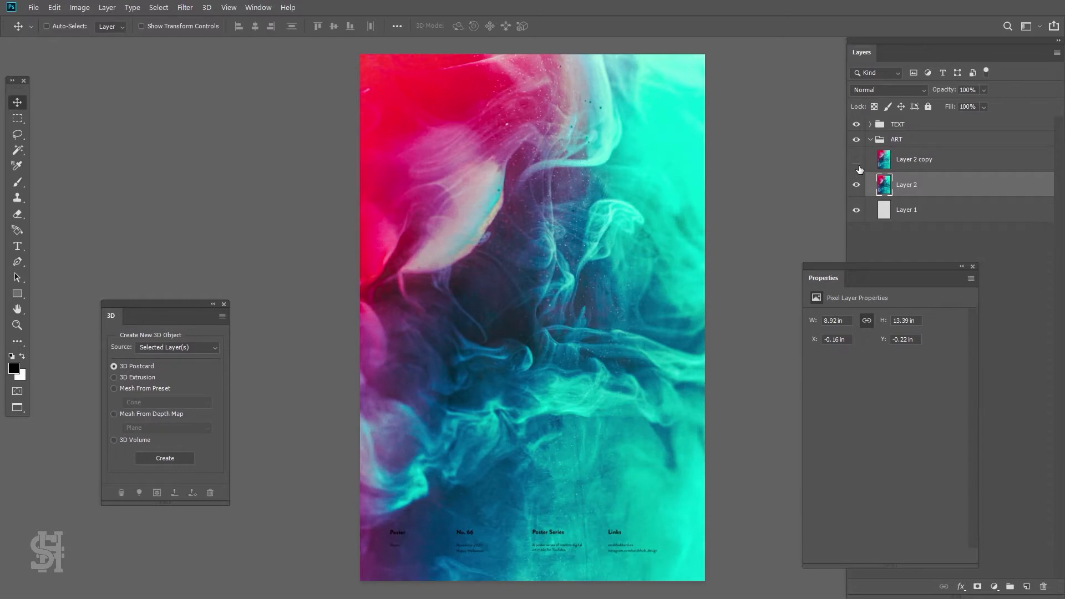
click(856, 159)
click(857, 185)
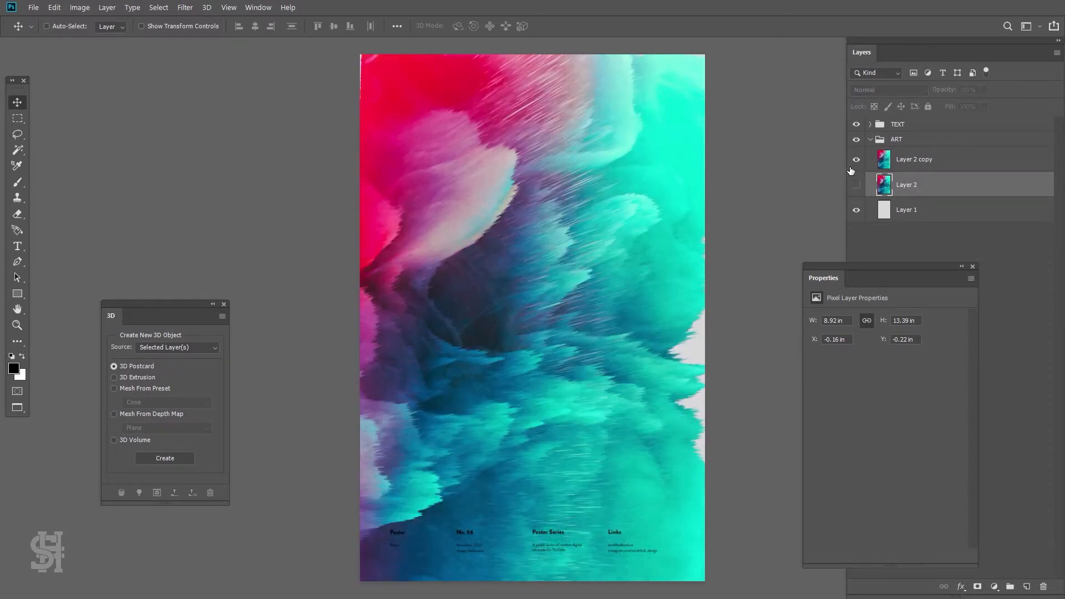
Duplicate Layer 2 as Layer 2 copy 2 and leave only the new duplicate visible above the Layer 1 background
click(856, 186)
right_click(894, 195)
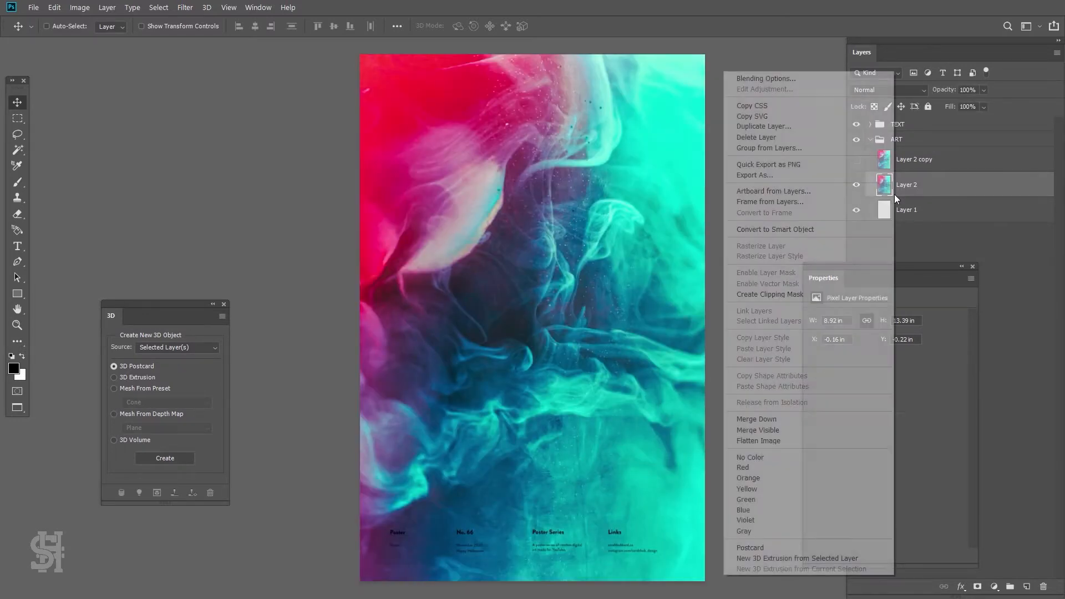
click(764, 127)
click(619, 207)
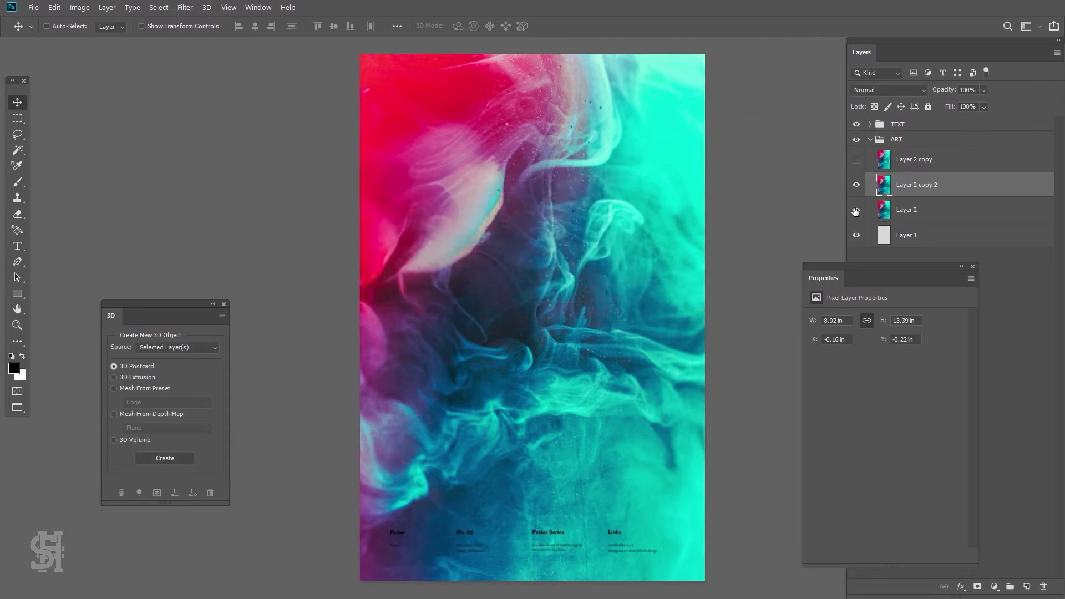
click(855, 210)
Create a 3D mesh from Layer 2 copy 2 using a depth map to a plane
click(228, 7)
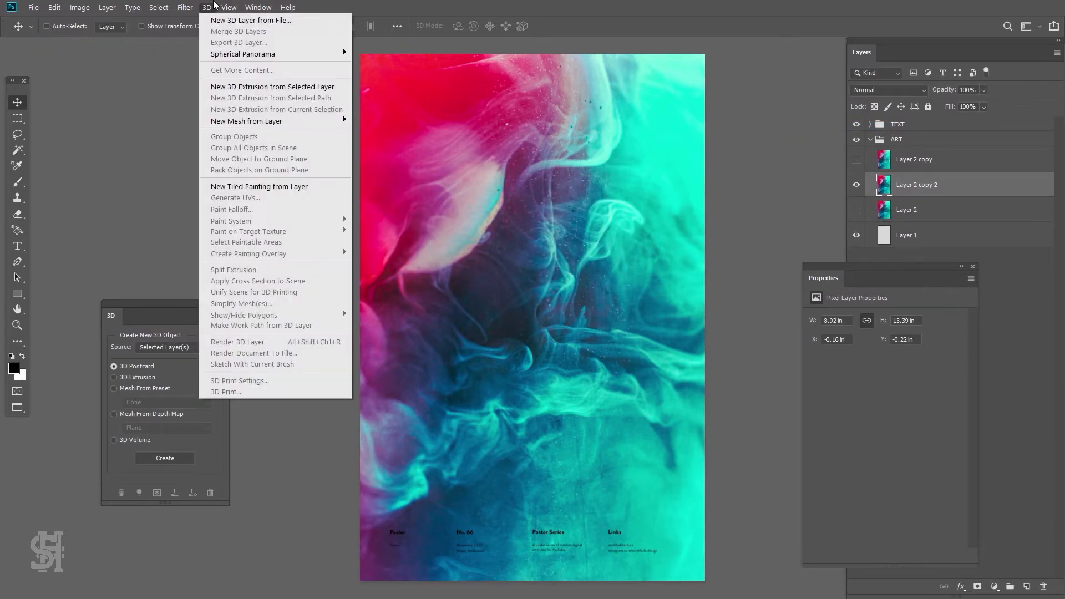
mouse_move(228, 8)
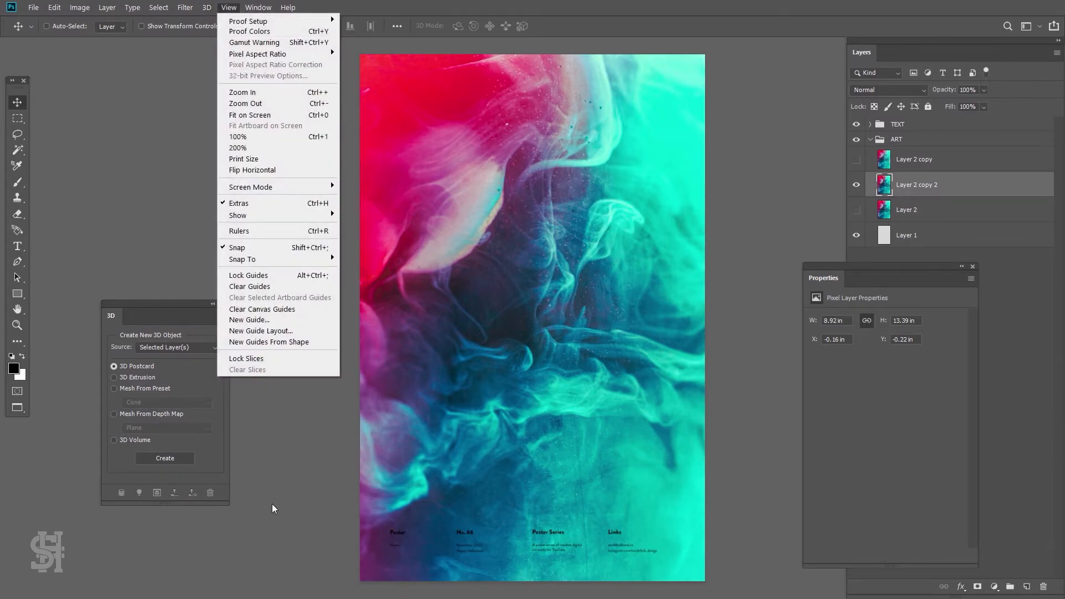
click(226, 397)
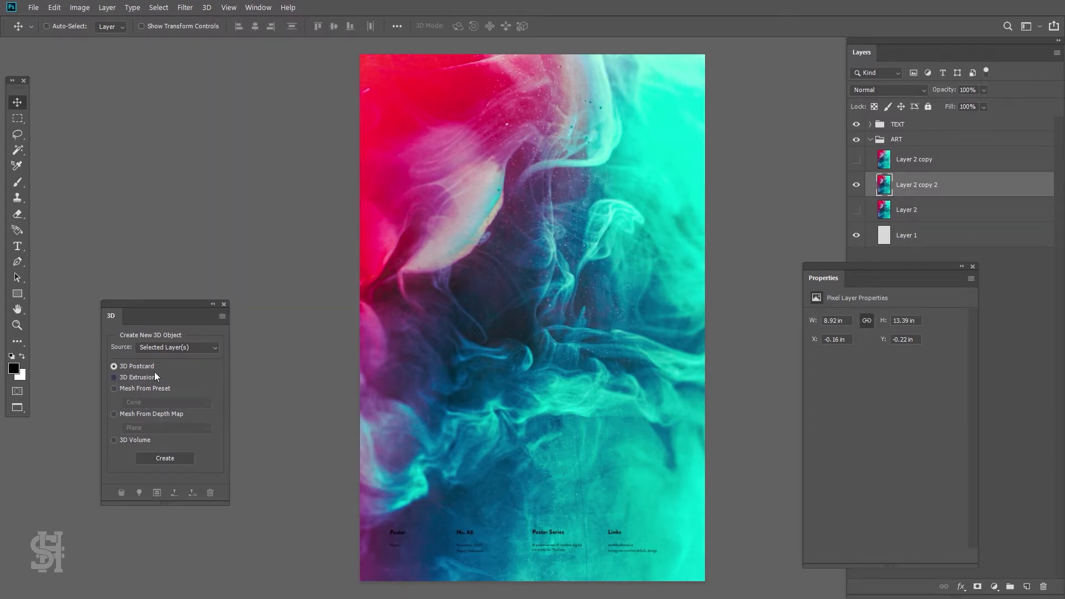
click(114, 377)
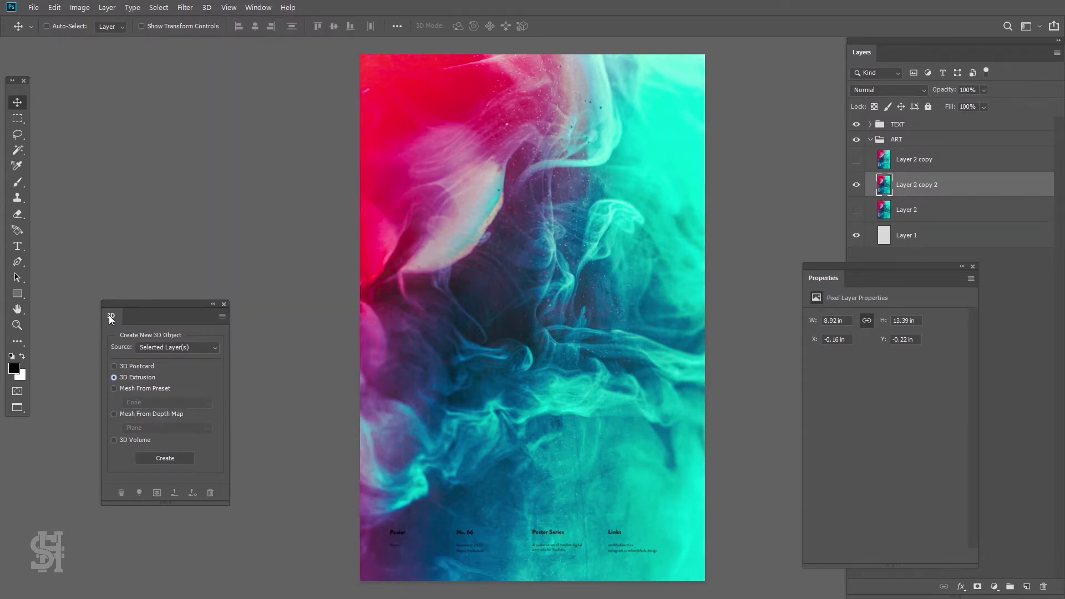
click(115, 413)
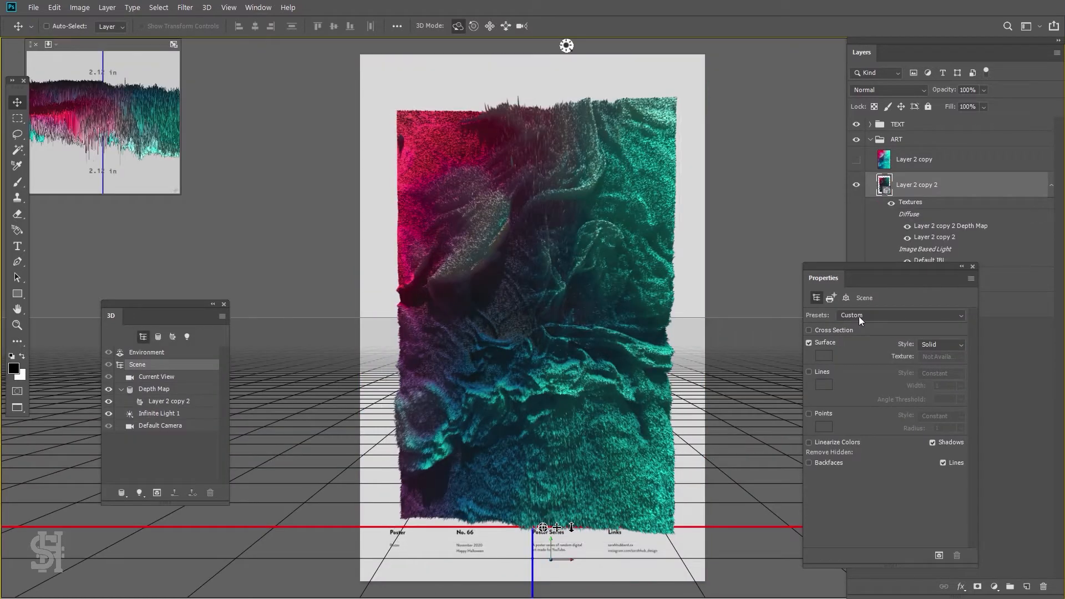
Apply the Unlit Texture render preset to the scene of the Layer 2 copy 2 mesh
click(862, 316)
key(Escape)
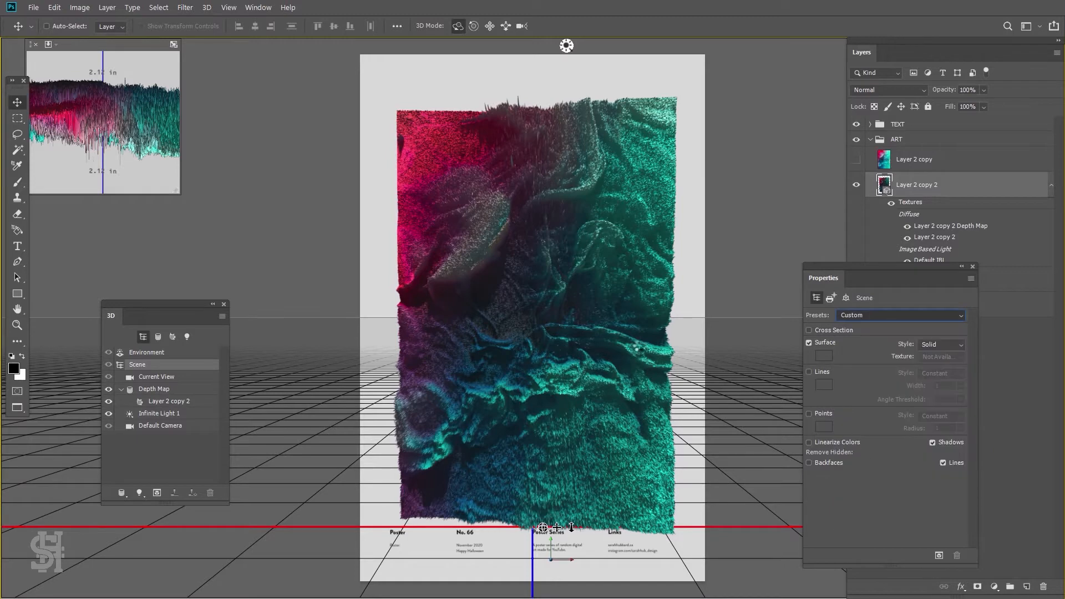
key(u)
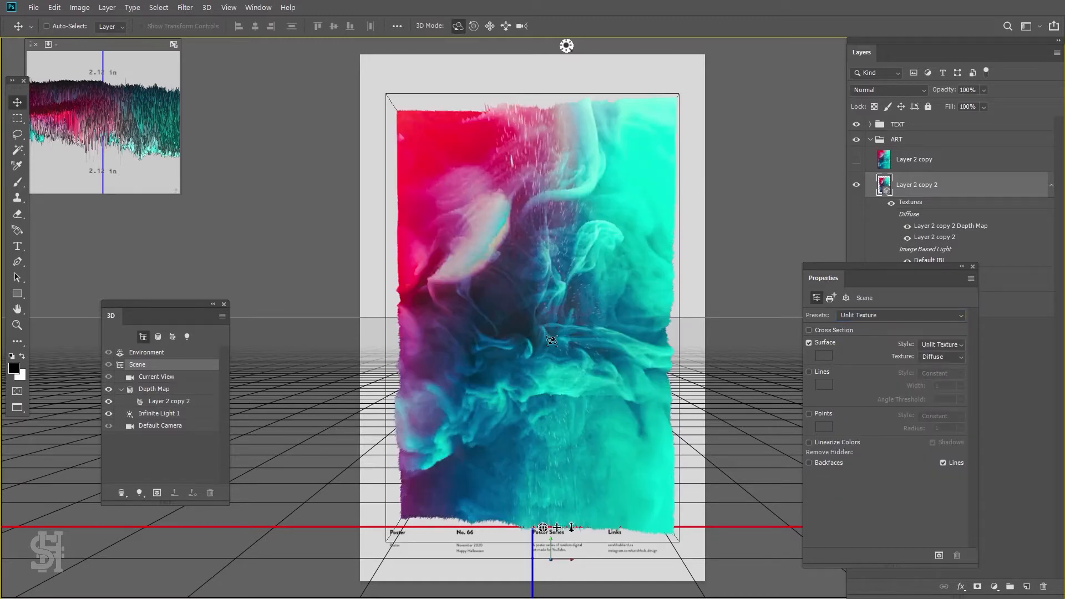
Check the new mesh against Layer 2 copy, hide that layer again and orbit the mesh to a steep side angle
click(856, 160)
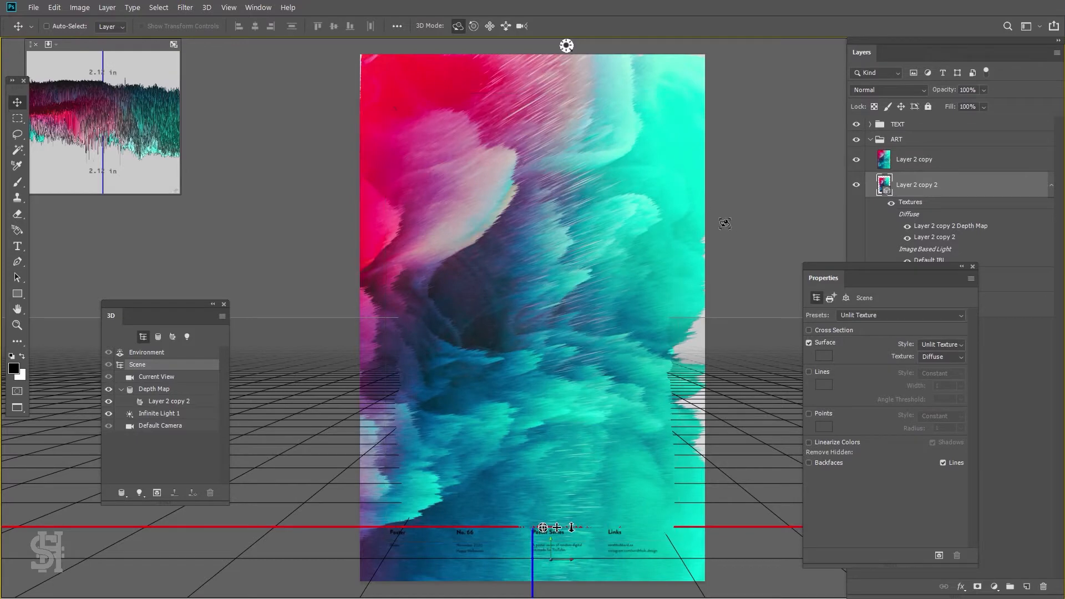
click(857, 160)
drag(579, 328, 507, 337)
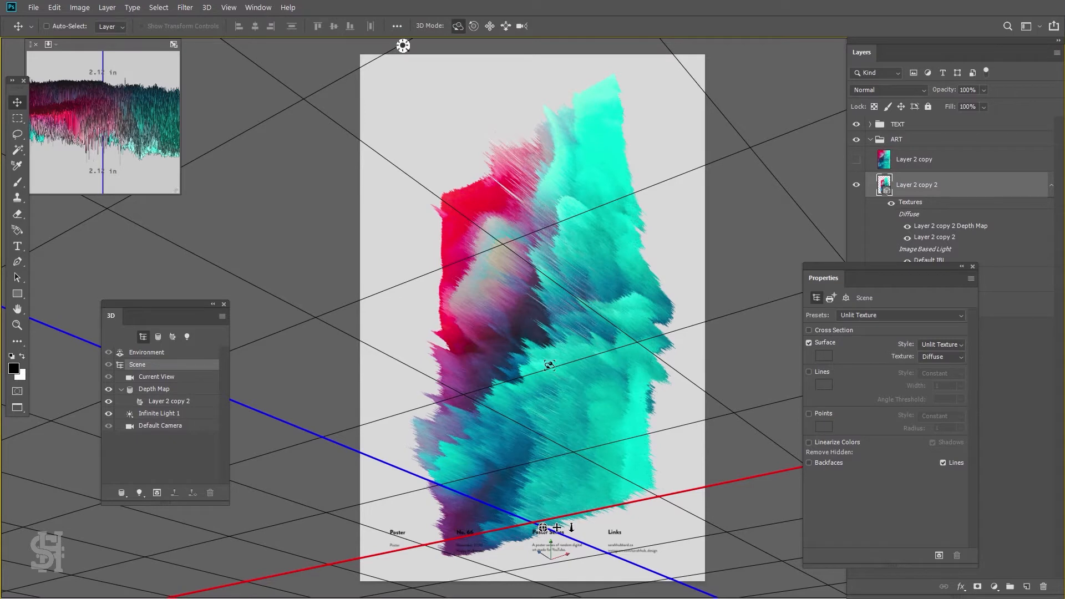
Set the current camera view's field of view to 110 with the mm lens unit
click(155, 378)
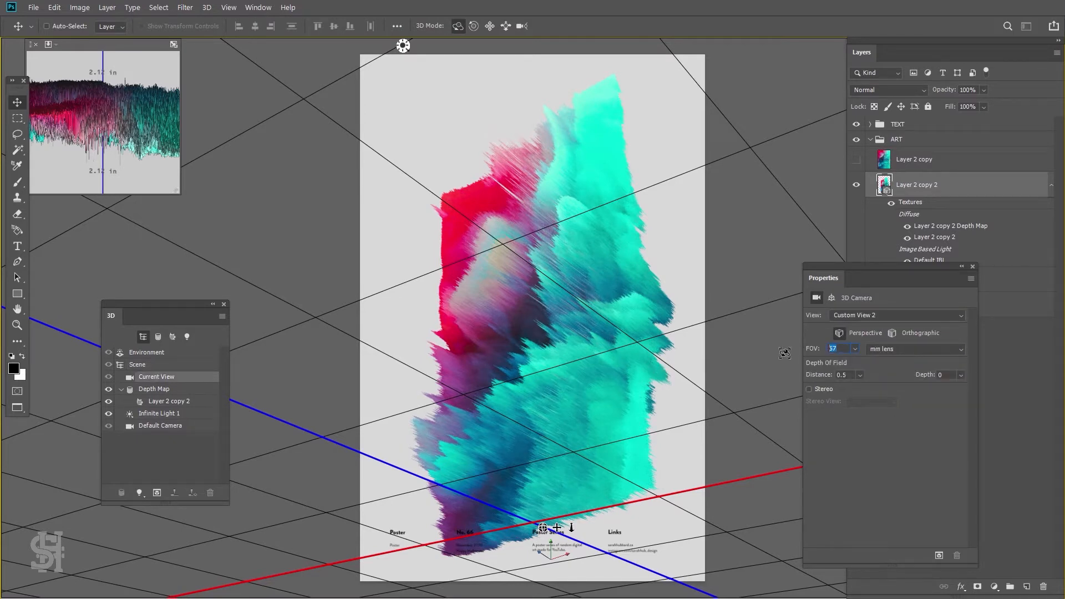
text(100)
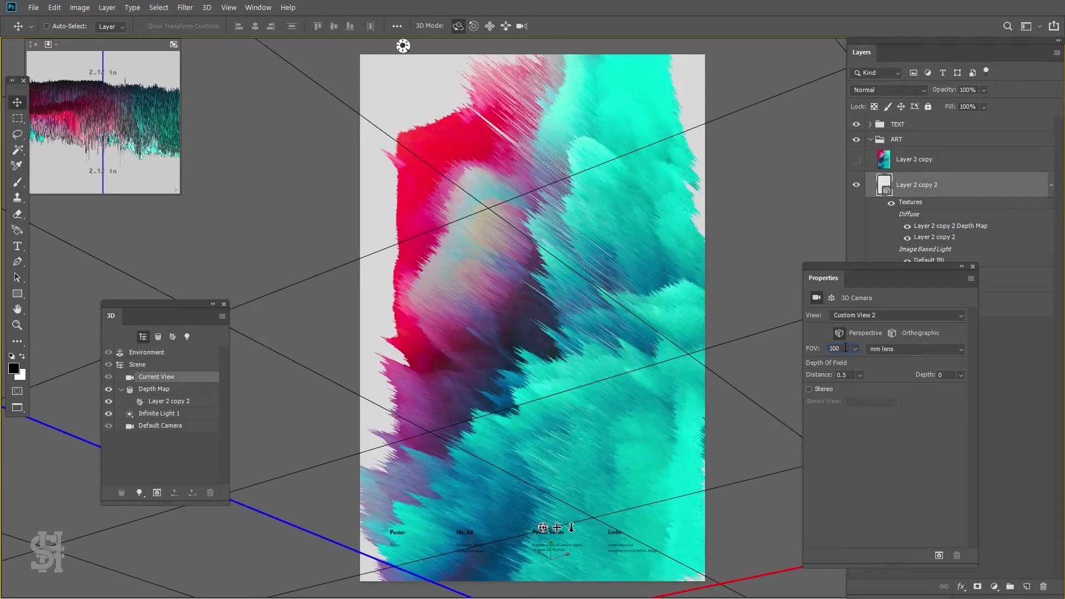
text(110)
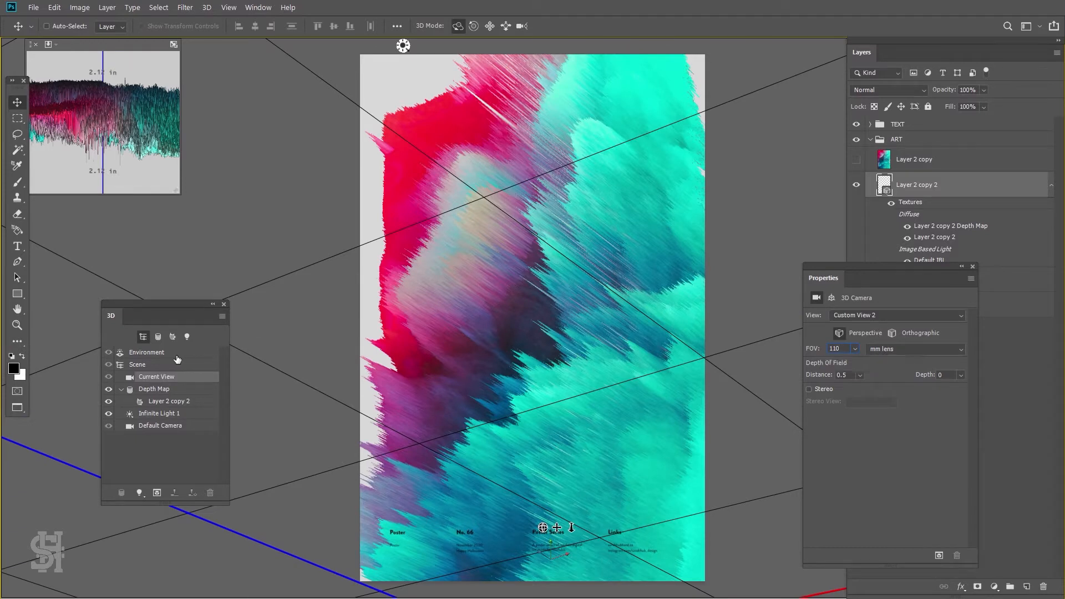
Move the depth map mesh about 0.17 in along its Z axis and slightly up along Y to cover more of the poster's left side
click(165, 366)
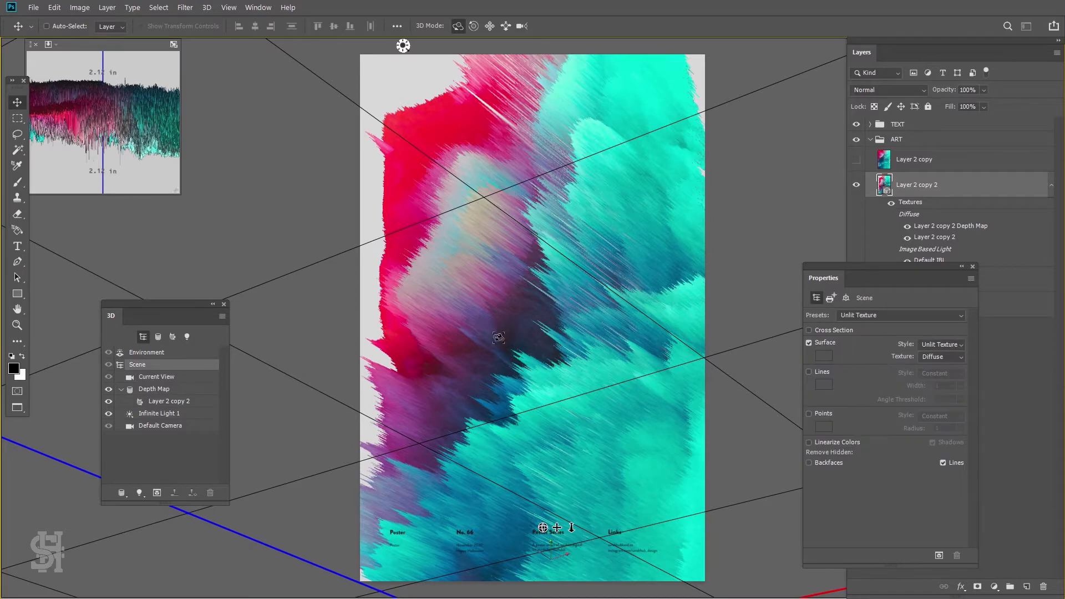
click(517, 316)
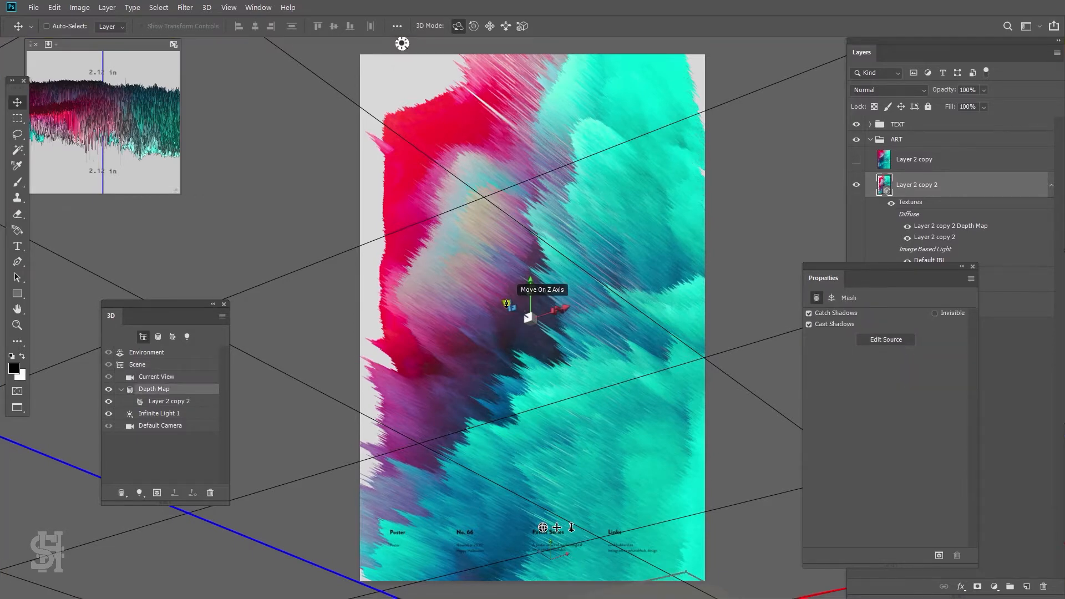
drag(509, 301, 476, 286)
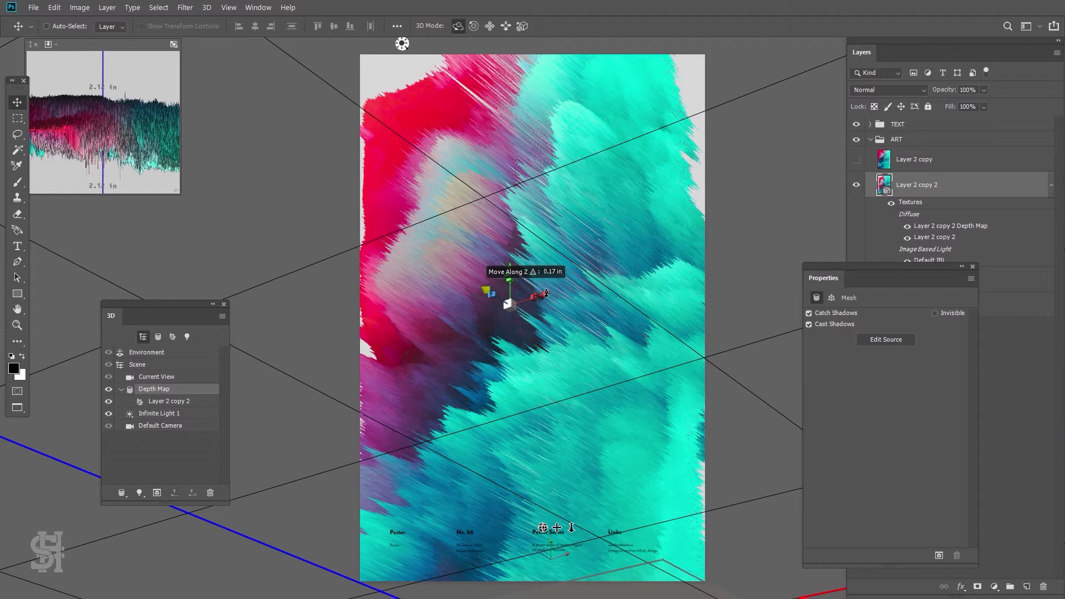
drag(546, 293, 546, 294)
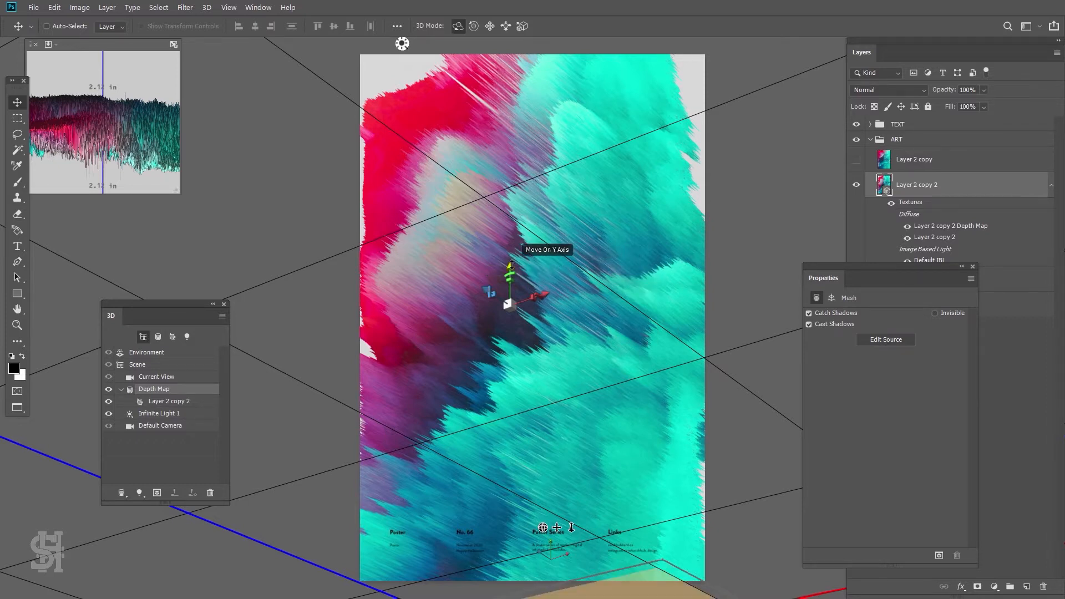
drag(511, 265, 517, 238)
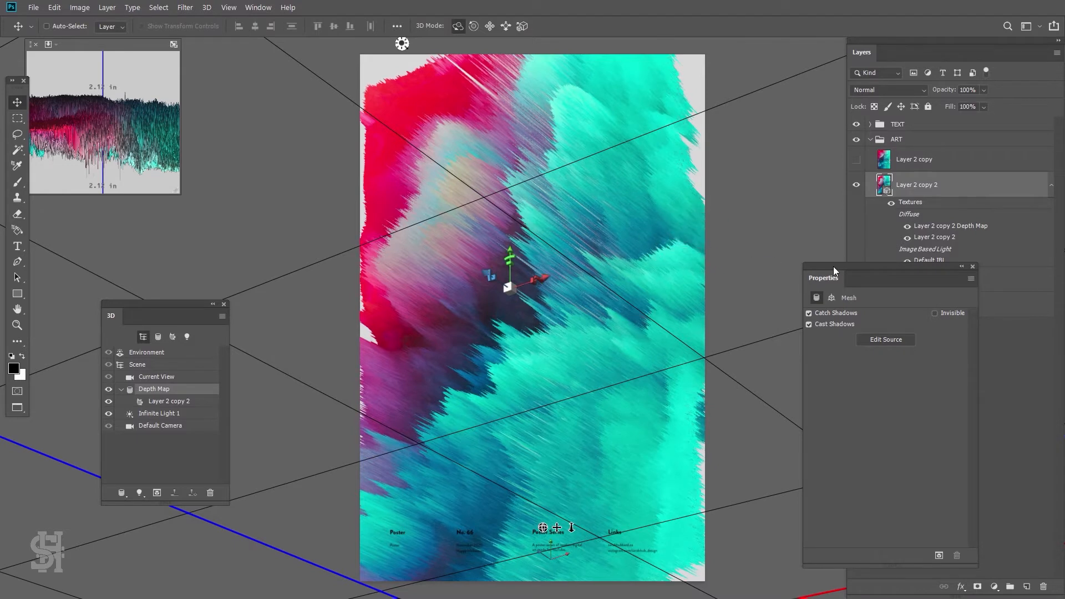
Rasterize the 3D layer Layer 2 copy 2 and arrange the floating panels clear of the artwork
drag(888, 278, 726, 308)
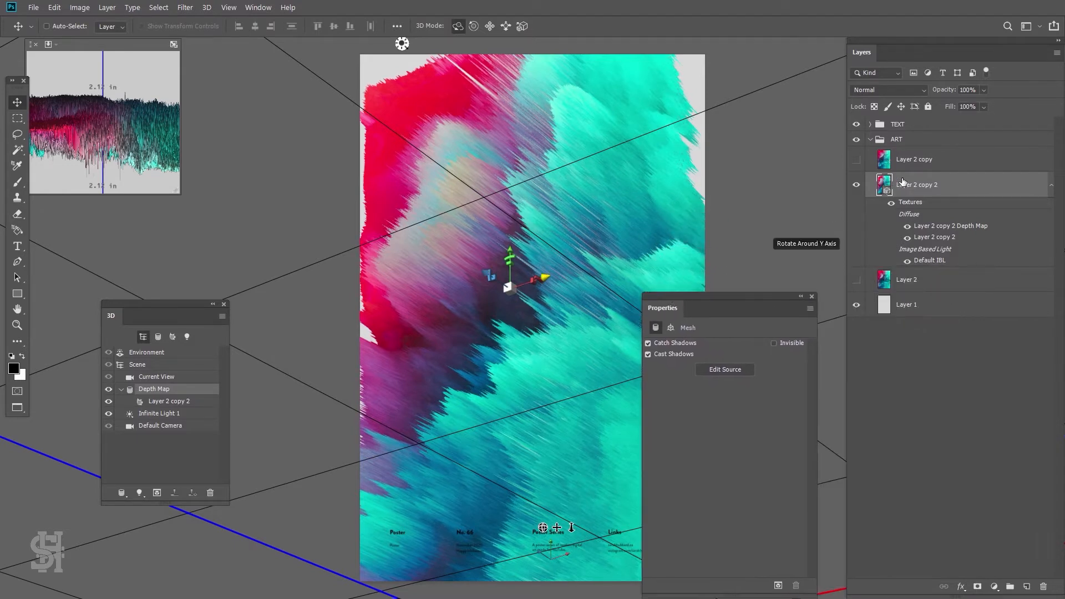
right_click(936, 187)
click(965, 287)
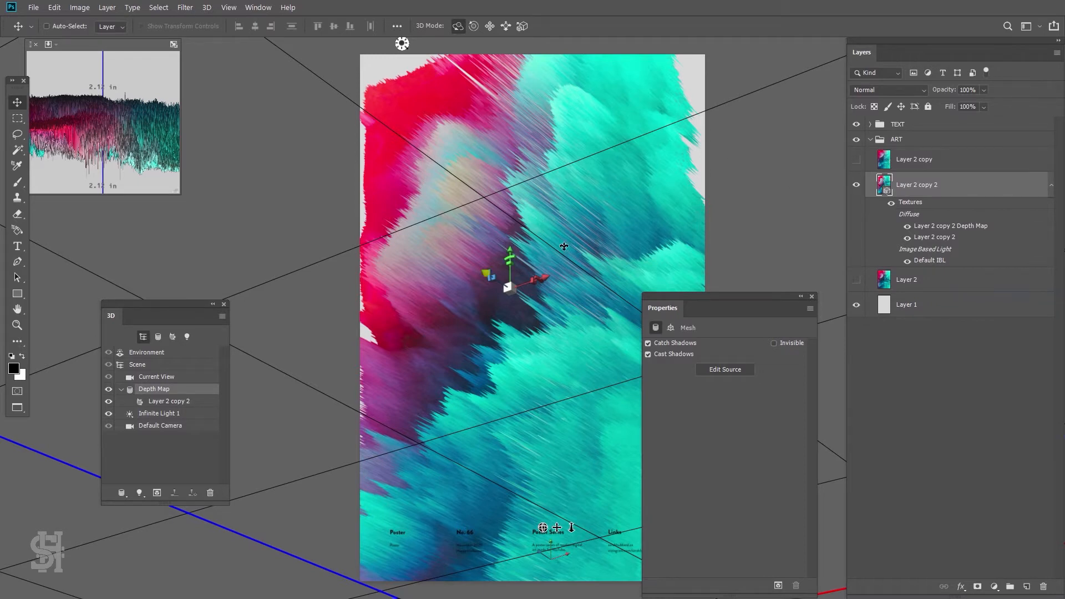
right_click(923, 192)
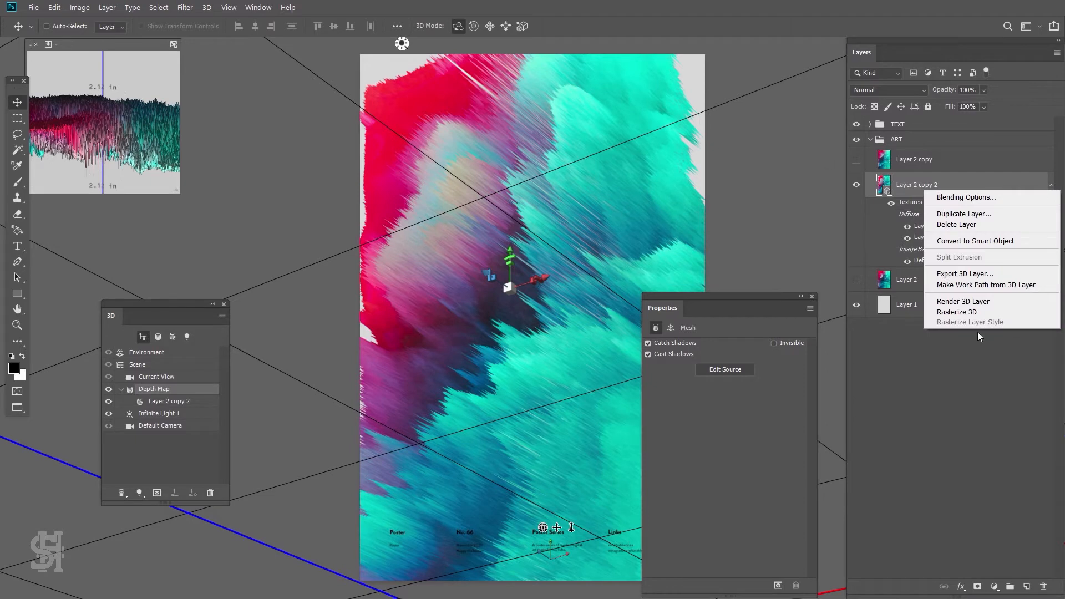
click(978, 313)
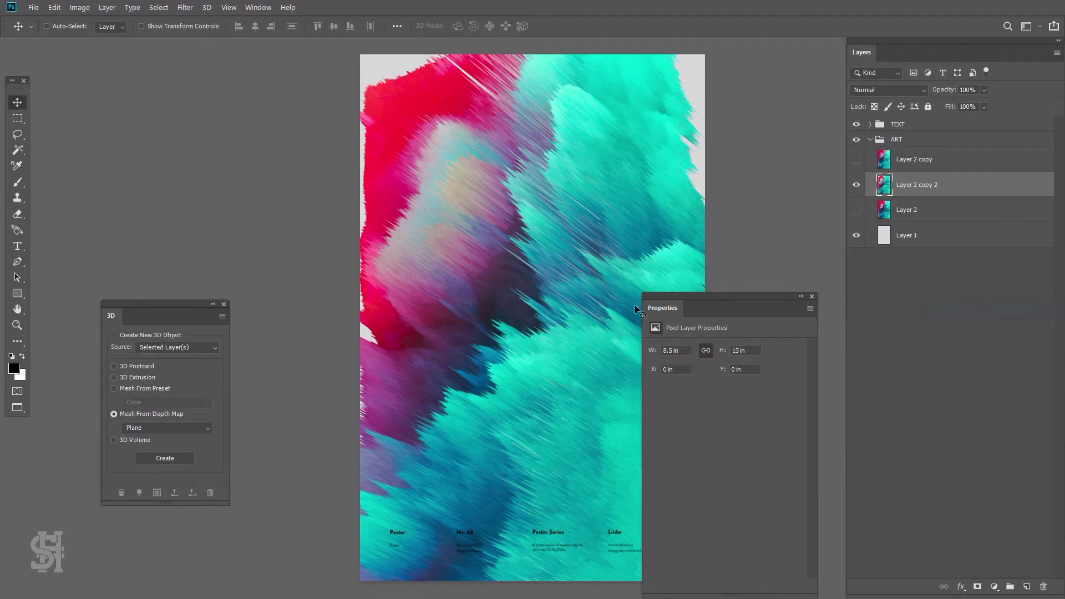
drag(658, 296, 803, 262)
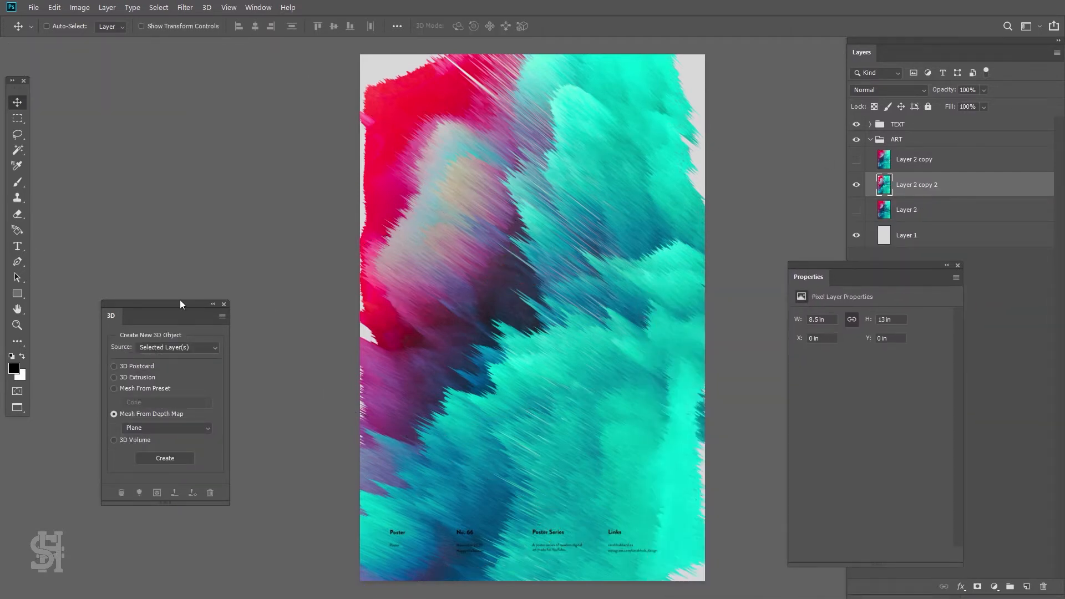
drag(181, 304, 156, 145)
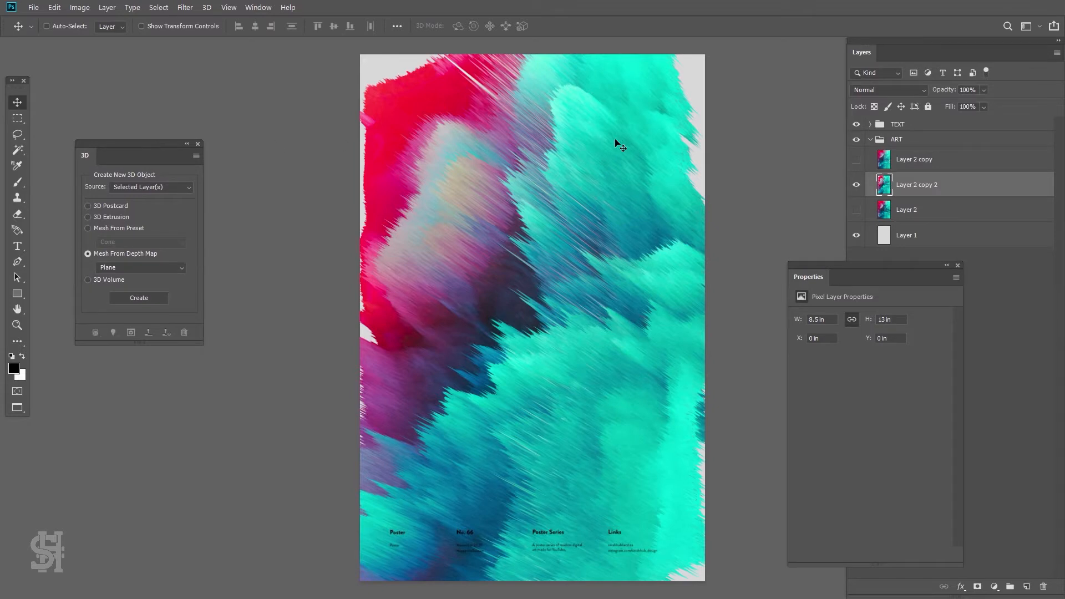
Compare Layer 2 copy with the rasterized Layer 2 copy 2, leaving only the rasterized one visible above Layer 1
click(857, 186)
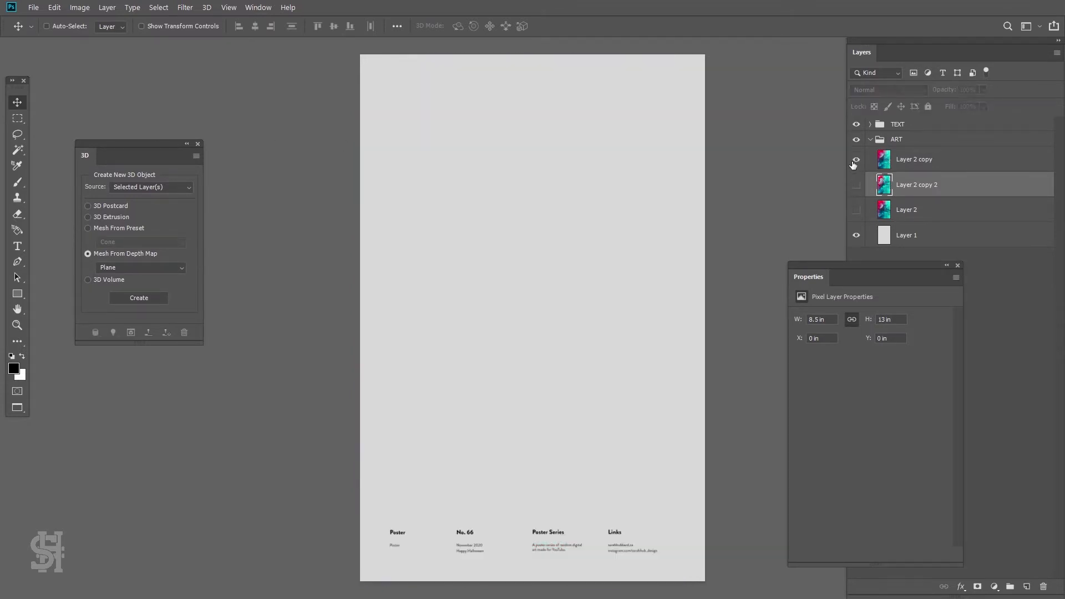
click(859, 162)
click(857, 187)
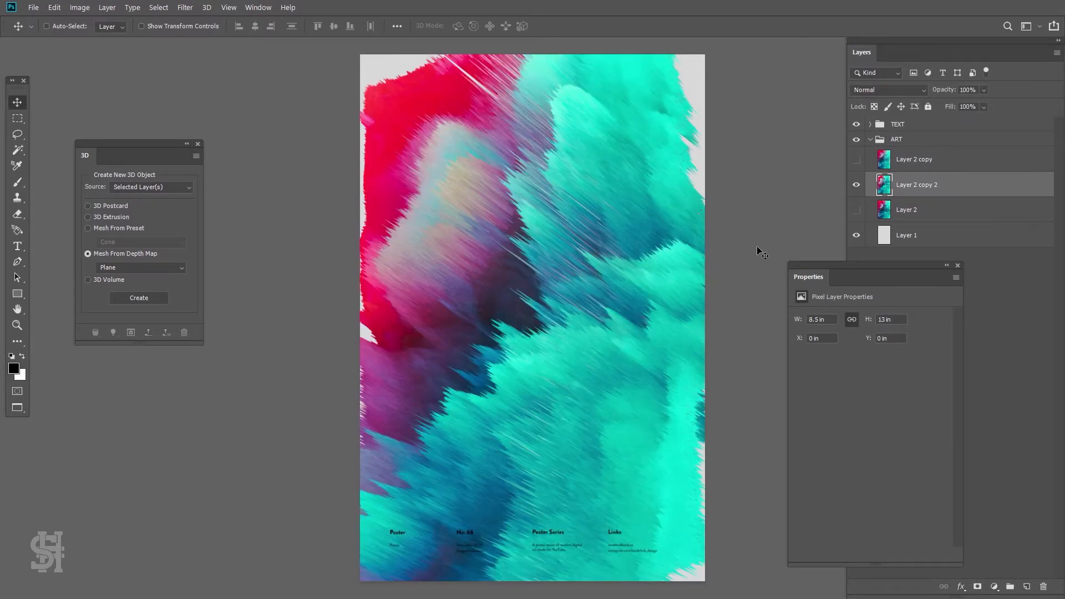
drag(810, 271, 161, 276)
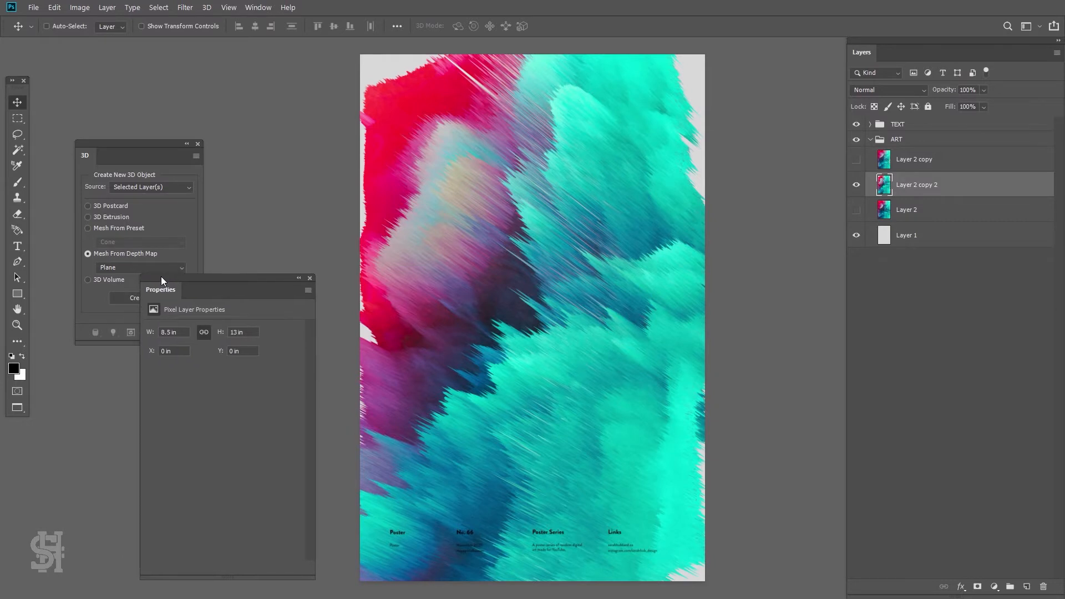
Select Layer 1 and sample the near-black shadow colour in the middle of the artwork as the foreground colour
click(881, 239)
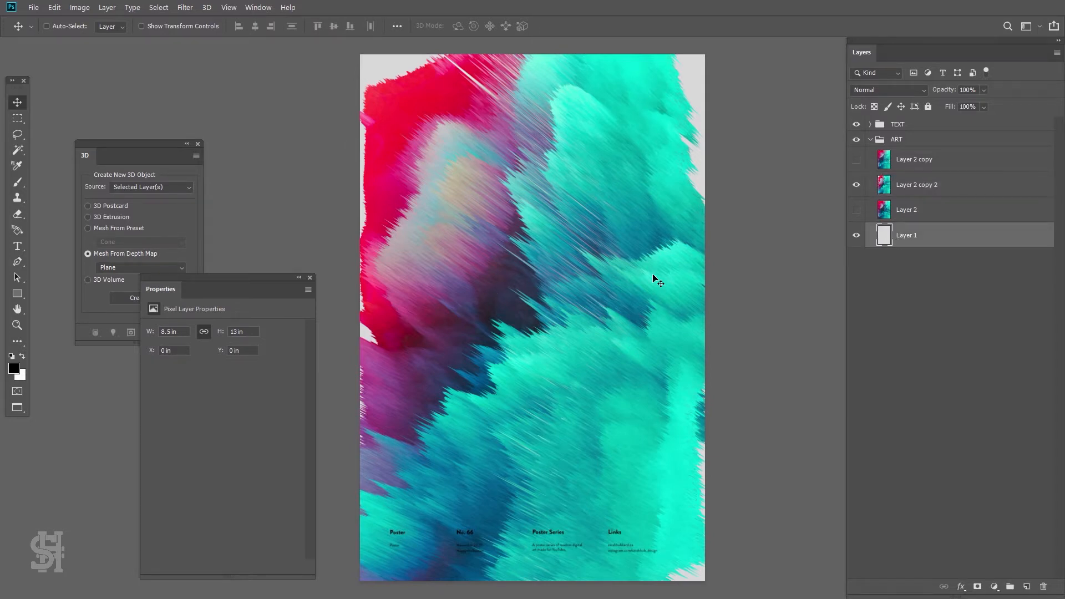
key(i)
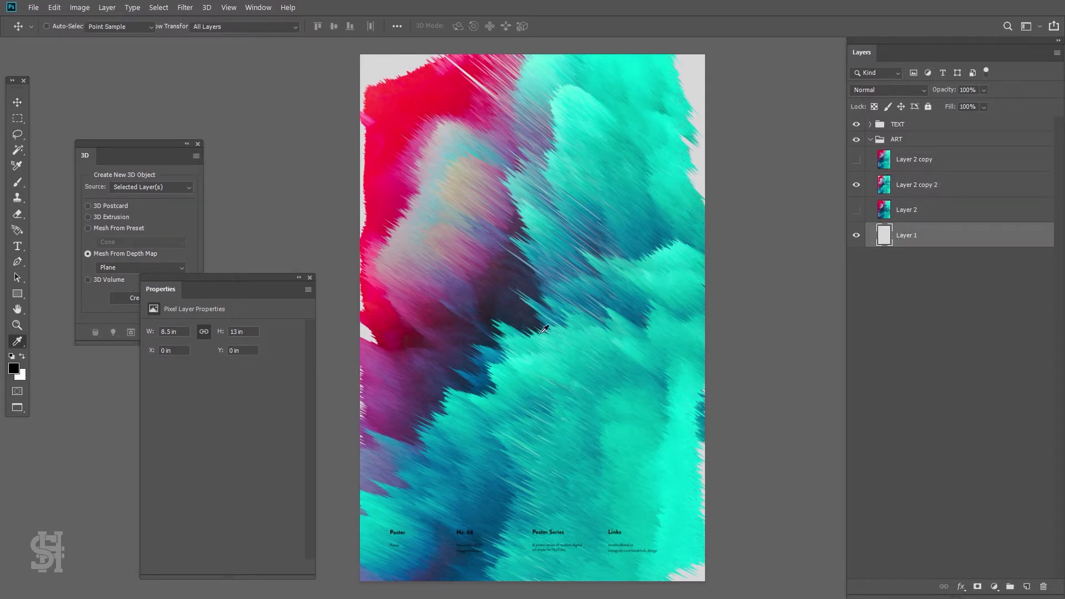
click(538, 326)
click(540, 325)
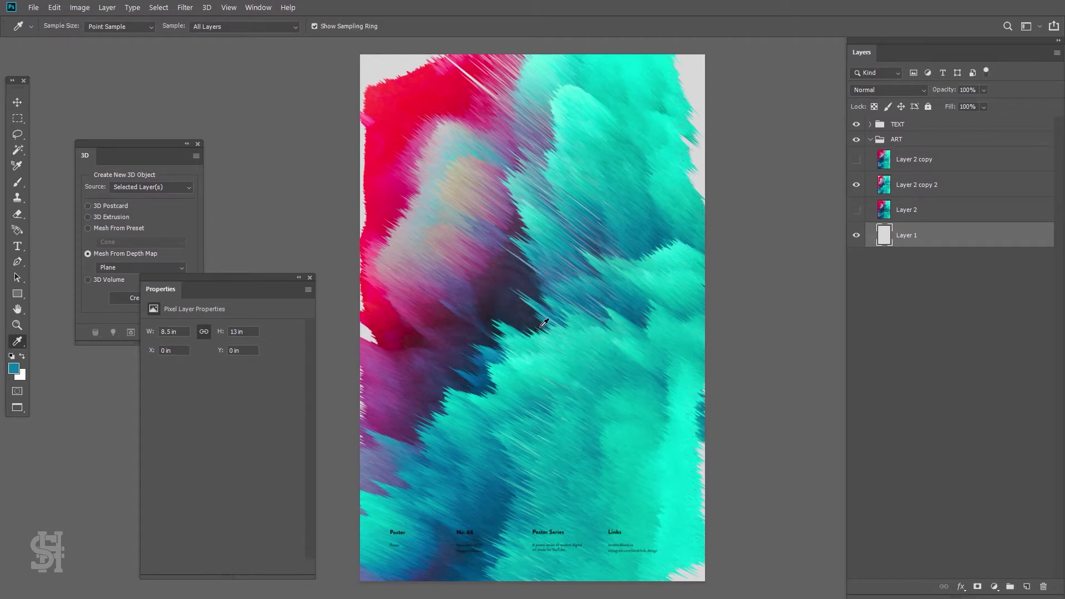
click(540, 325)
click(541, 324)
Brush the sampled dark colour onto Layer 1 behind the artwork's edge gaps, using brush sizes of 202 px and 495 px
key(b)
click(64, 26)
drag(106, 66, 127, 66)
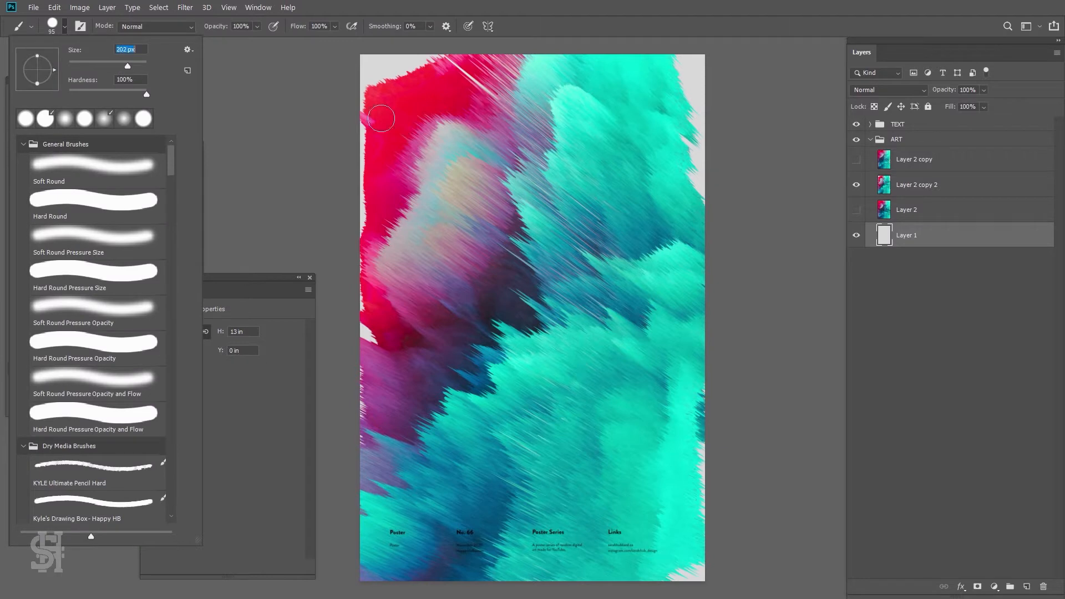
drag(368, 101, 313, 76)
drag(291, 191, 276, 192)
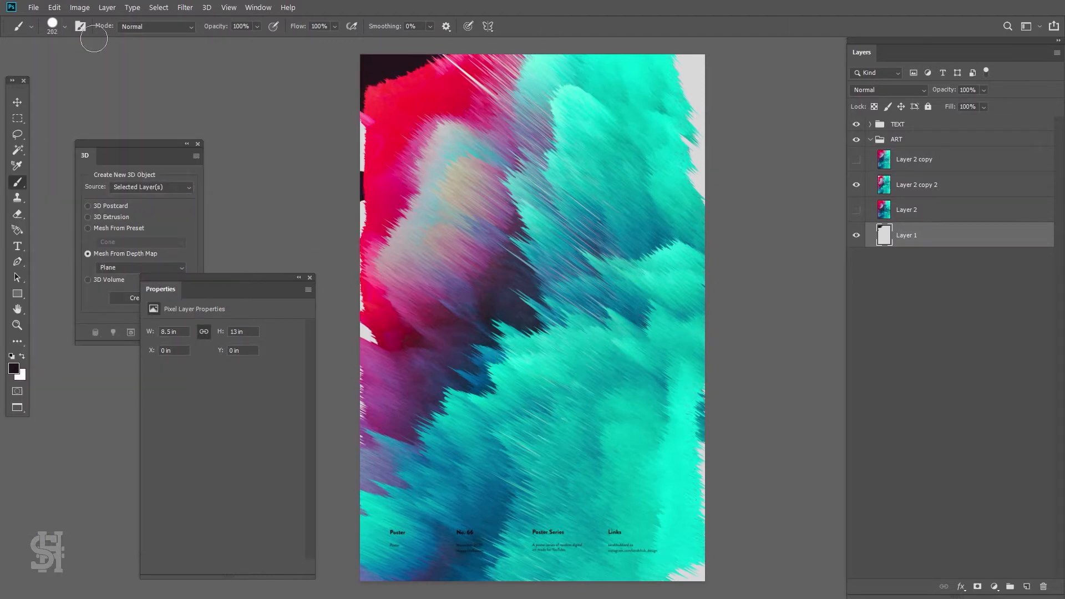
click(65, 26)
drag(127, 66, 134, 67)
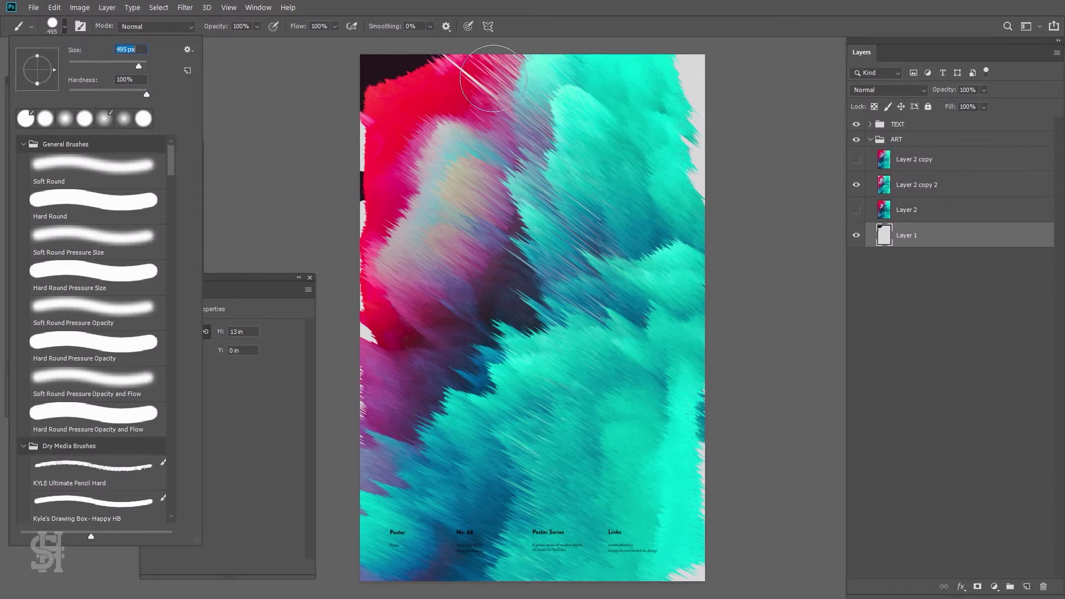
mouse_move(708, 133)
mouse_down()
mouse_move(716, 54)
mouse_move(705, 148)
mouse_move(338, 244)
mouse_move(346, 514)
mouse_move(740, 559)
mouse_up()
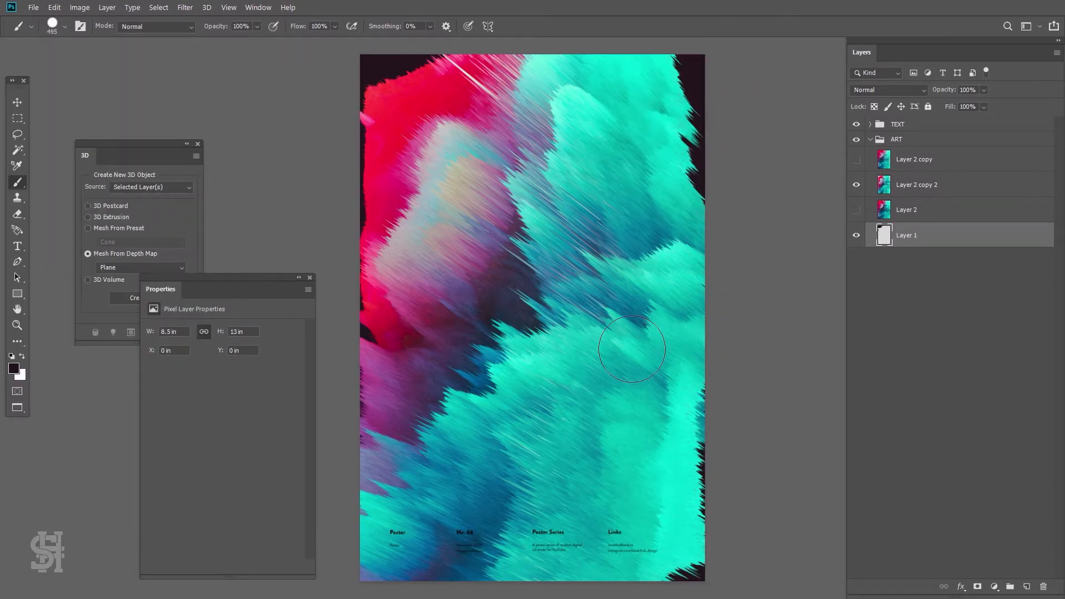
Fill all of Layer 1 with the foreground colour in Normal mode at 100% opacity
click(55, 7)
click(65, 185)
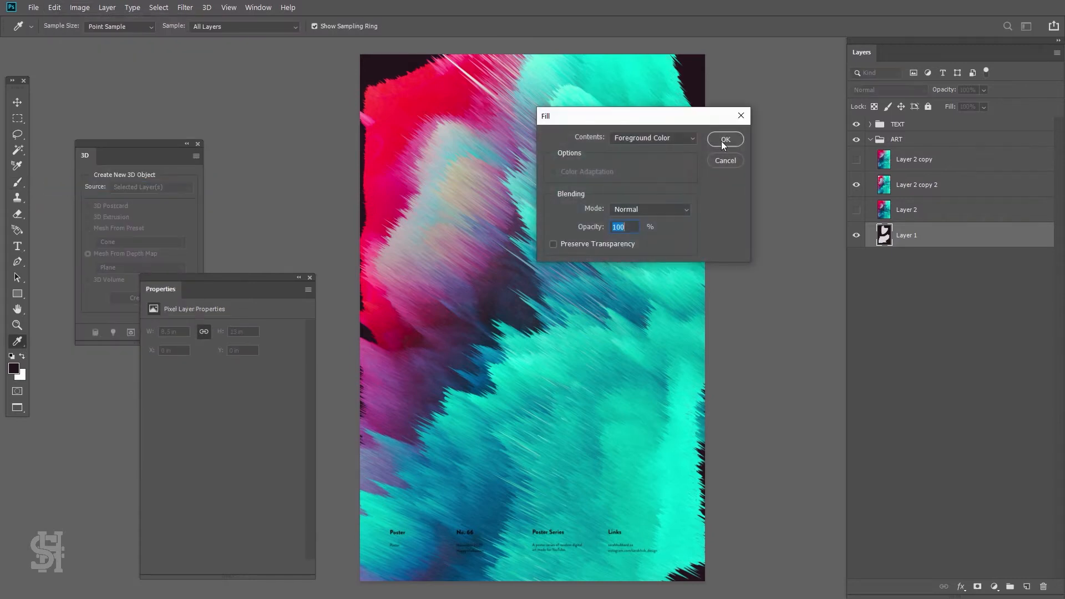
key(Return)
Select Layer 2 copy 2, preview blend modes such as Exclusion on it, and return it to Normal
click(923, 189)
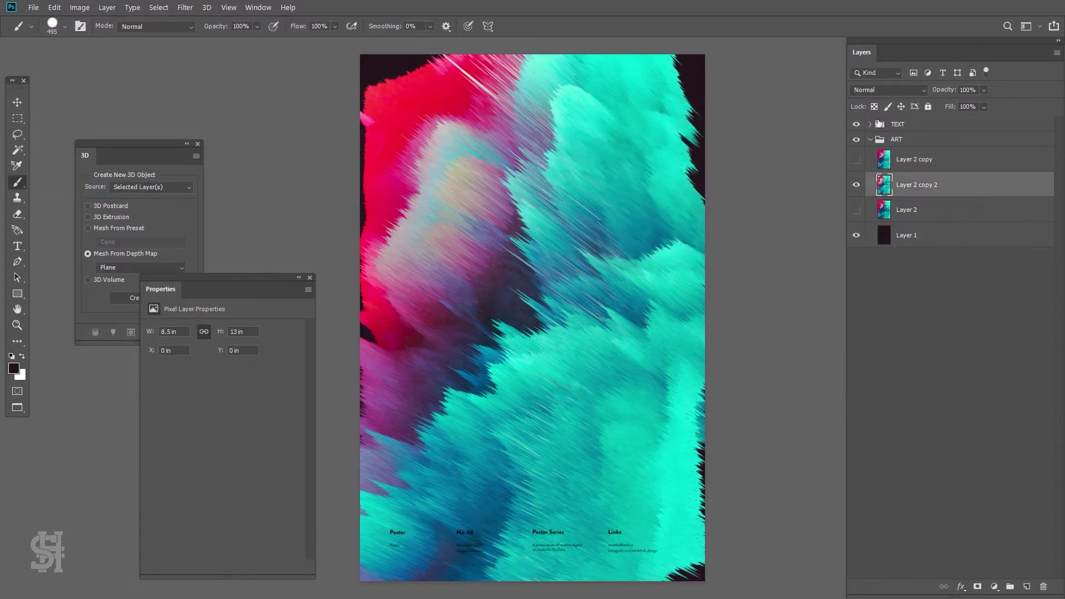
click(878, 91)
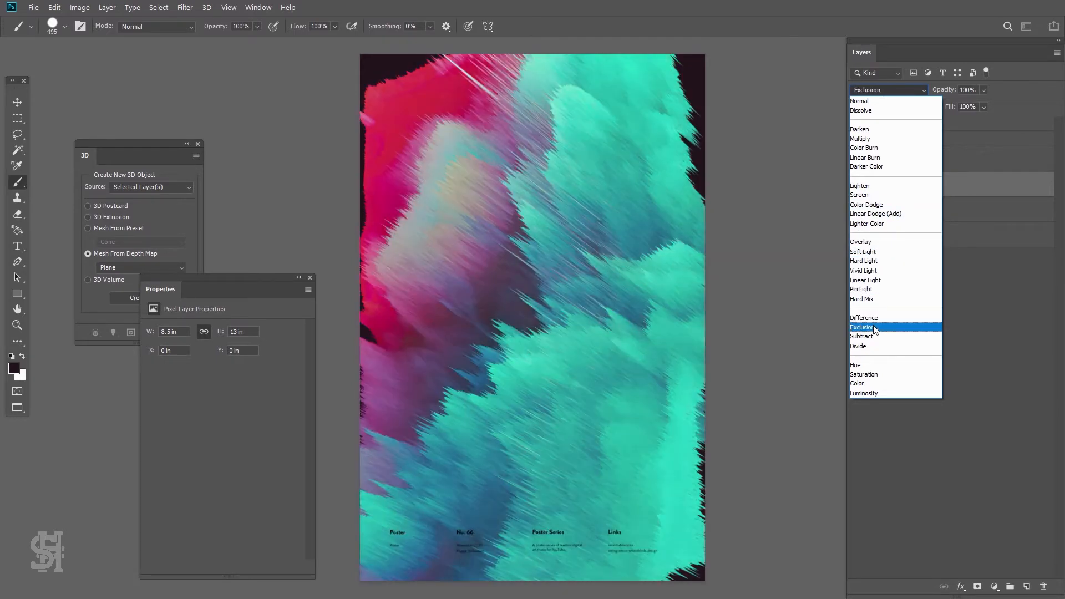
click(865, 101)
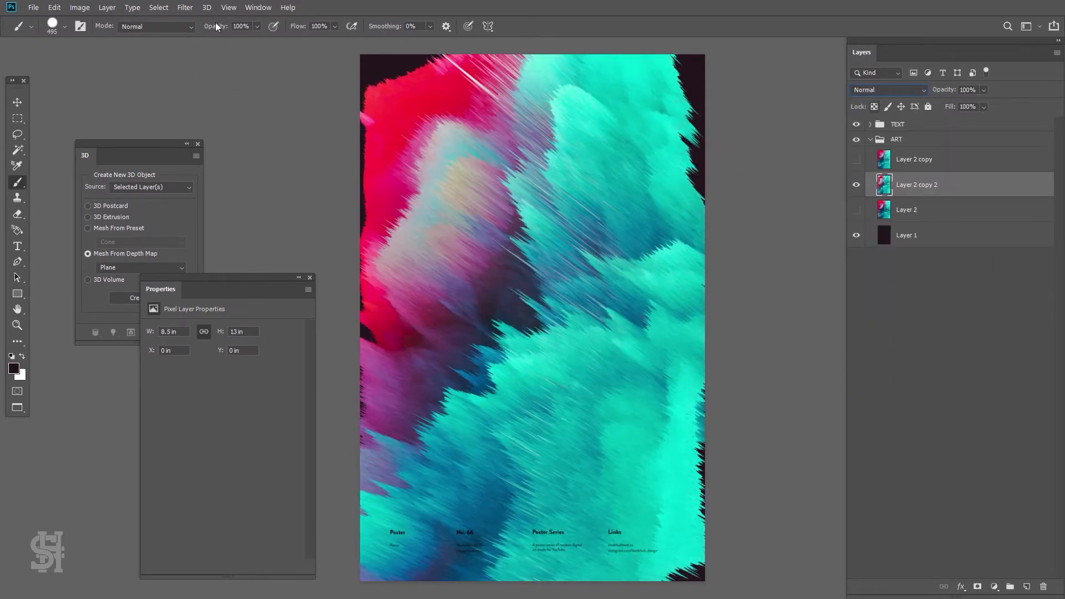
Open Layer 2 copy 2 in Liquify, set the brush size to 161 and push the upper red areas out to the left edge
click(187, 8)
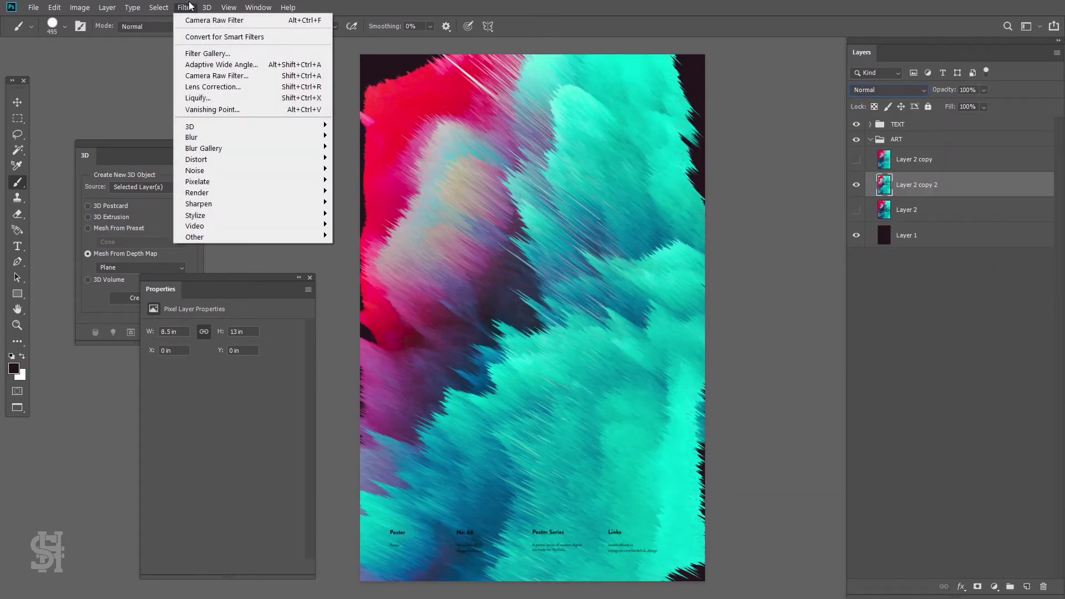
click(197, 98)
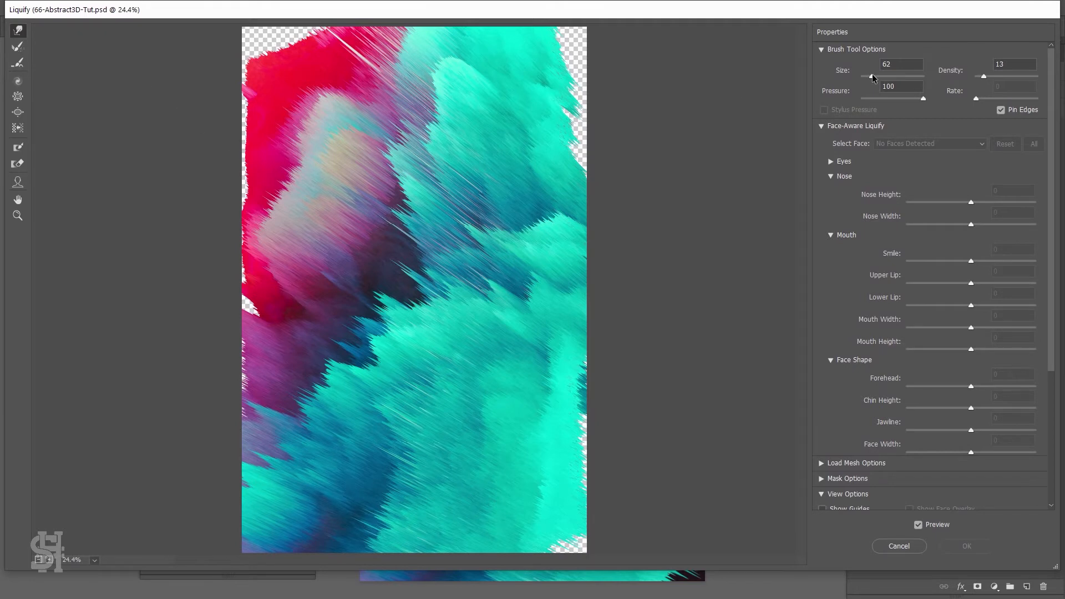
click(876, 76)
drag(240, 61, 244, 99)
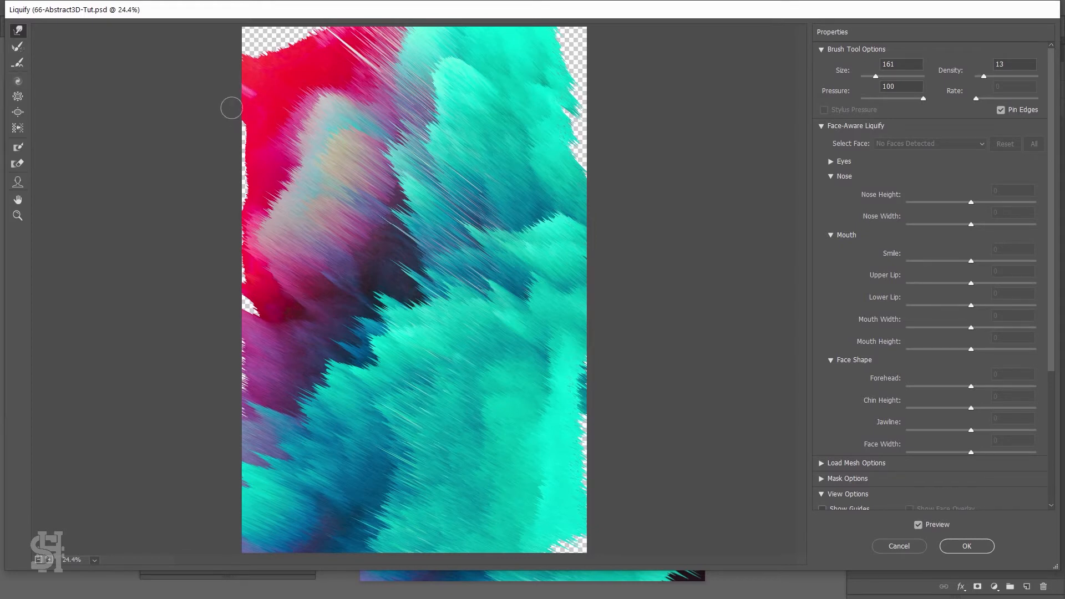
mouse_move(247, 129)
mouse_down()
mouse_move(258, 149)
mouse_move(232, 136)
mouse_move(248, 132)
mouse_move(235, 124)
mouse_move(236, 148)
mouse_up()
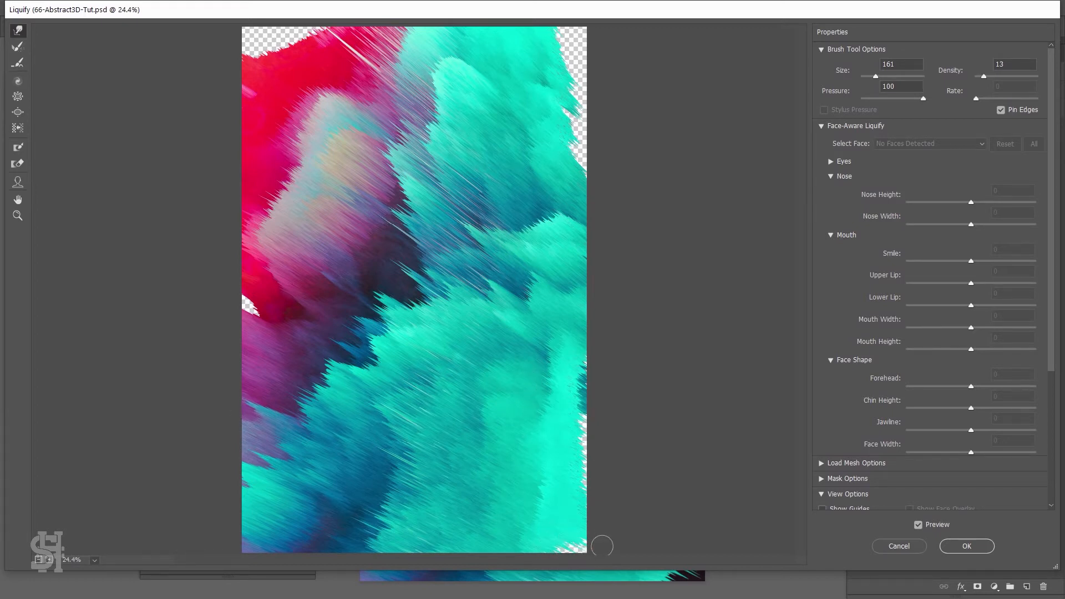
Push the artwork out with Liquify over the transparent gaps along the lower-right canvas edge and the middle of the left edge
mouse_move(573, 536)
mouse_down()
mouse_move(597, 550)
mouse_move(560, 543)
mouse_move(597, 560)
mouse_move(543, 545)
mouse_move(598, 563)
mouse_move(571, 544)
mouse_move(601, 564)
mouse_up()
mouse_move(560, 420)
mouse_down()
mouse_move(580, 443)
mouse_move(592, 442)
mouse_move(579, 431)
mouse_move(599, 444)
mouse_move(570, 415)
mouse_move(603, 427)
mouse_move(581, 439)
mouse_move(593, 451)
mouse_move(577, 447)
mouse_move(590, 456)
mouse_move(582, 472)
mouse_move(600, 487)
mouse_move(578, 484)
mouse_move(592, 493)
mouse_move(564, 411)
mouse_move(605, 442)
mouse_up()
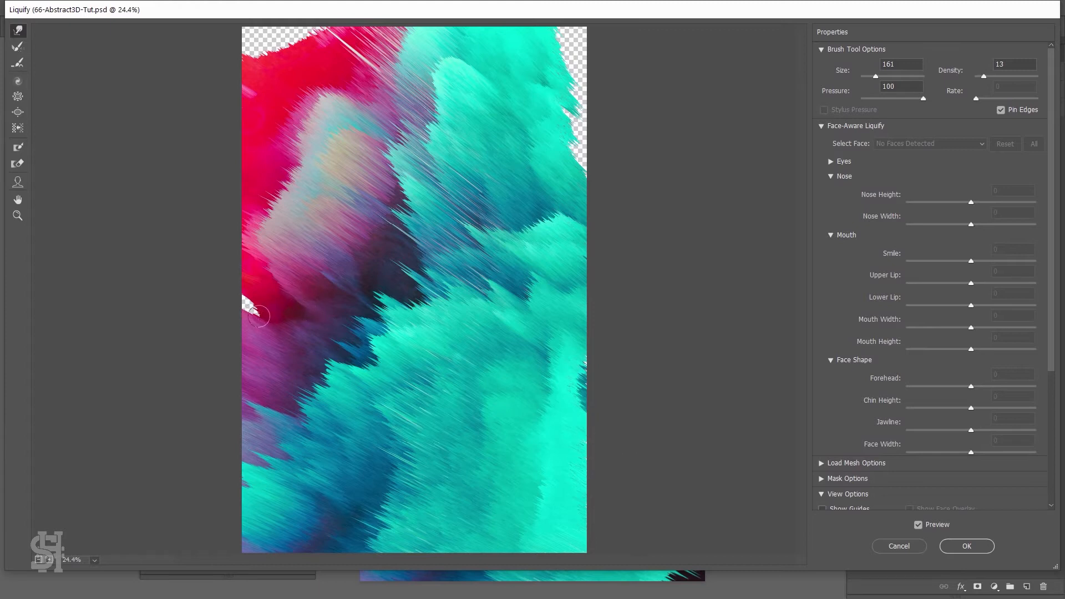
mouse_move(259, 317)
mouse_down()
mouse_move(228, 291)
mouse_move(242, 310)
mouse_move(200, 293)
mouse_up()
drag(577, 386, 587, 362)
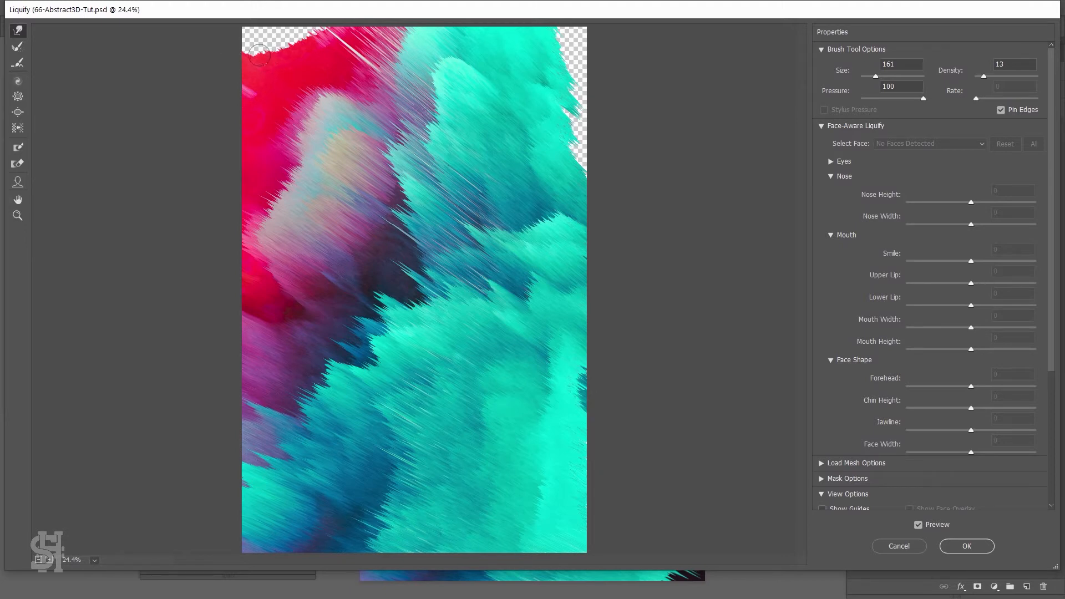
Push the upper-left red area up to the canvas's top edge in Liquify with the size 161 brush
mouse_move(260, 49)
mouse_down()
mouse_move(286, 54)
mouse_move(257, 34)
mouse_move(301, 54)
mouse_move(275, 33)
mouse_move(305, 49)
mouse_move(285, 33)
mouse_move(316, 38)
mouse_move(290, 25)
mouse_up()
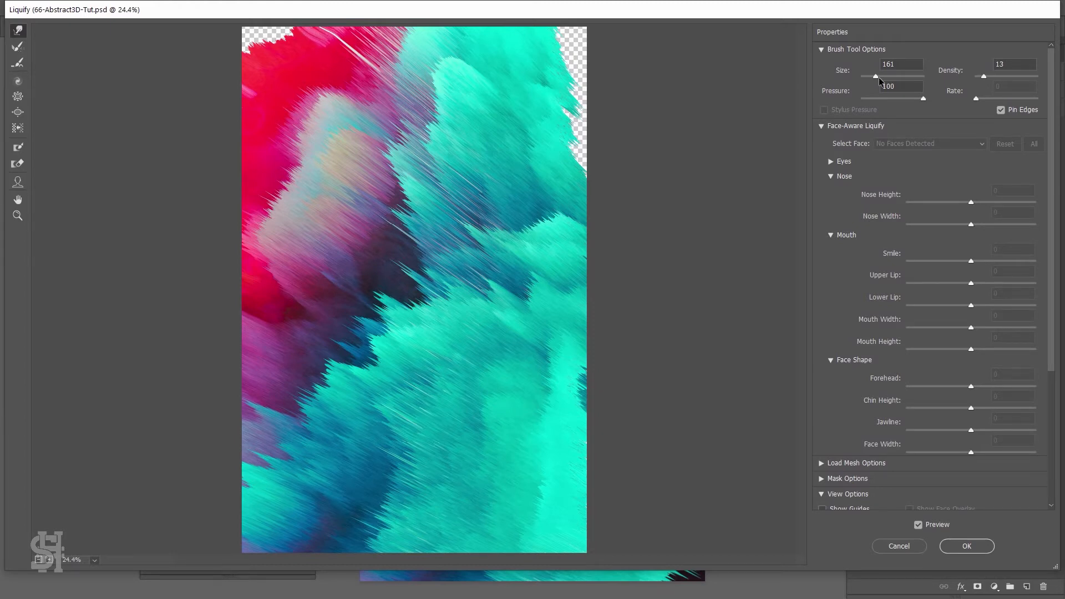
drag(883, 76, 884, 75)
mouse_move(269, 51)
mouse_down()
mouse_move(215, 28)
mouse_move(263, 26)
mouse_up()
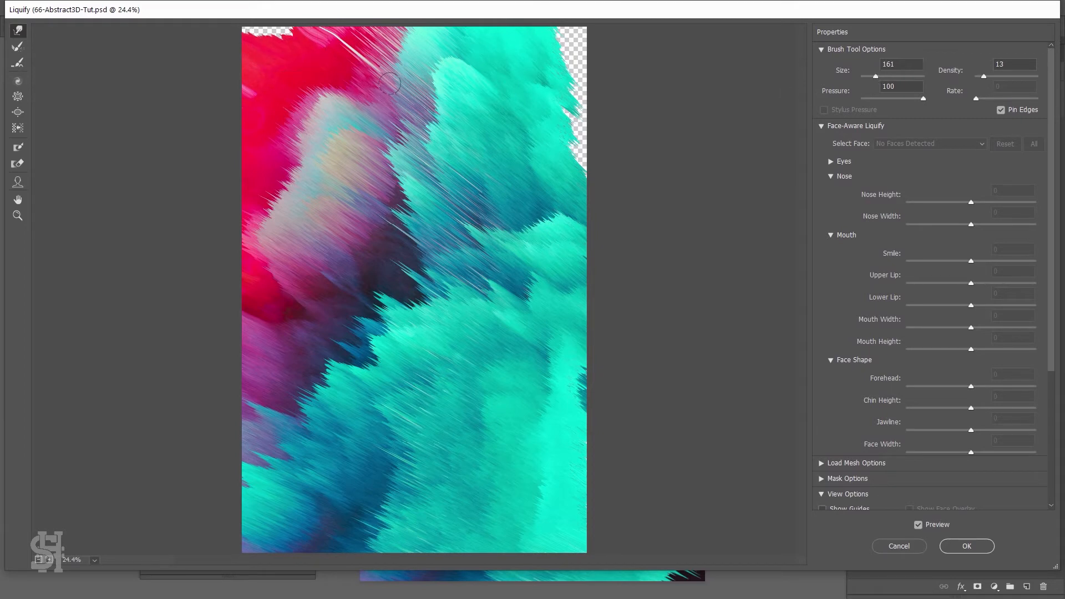
drag(276, 29, 269, 30)
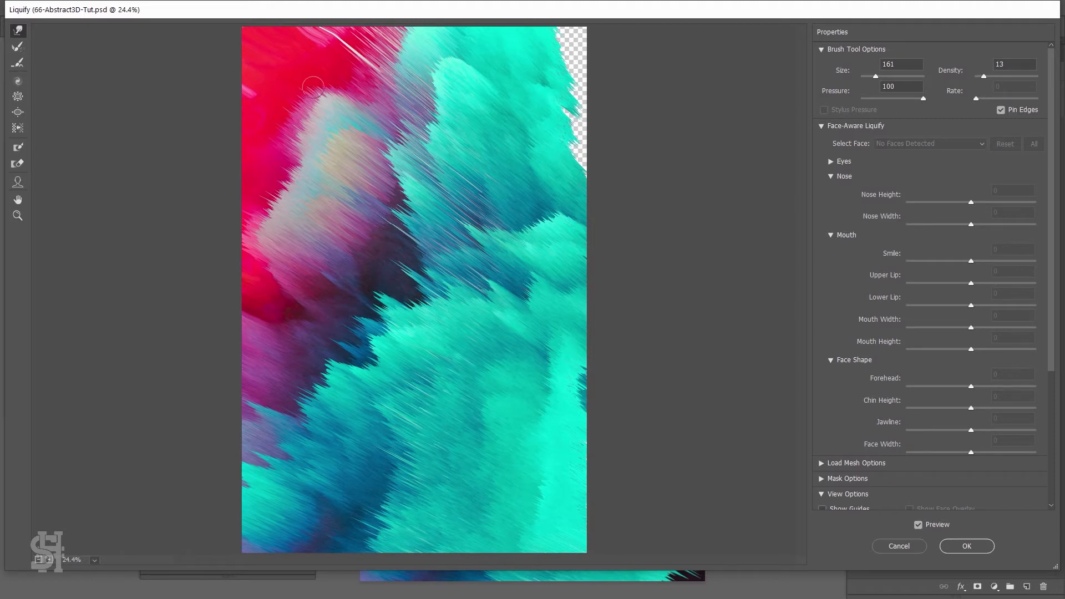
Push the teal area over the upper-right gap with Liquify brush sizes 644 and 184, then apply the Liquify changes
click(883, 76)
mouse_move(570, 86)
mouse_down()
mouse_move(598, 108)
mouse_move(577, 120)
mouse_move(593, 145)
mouse_up()
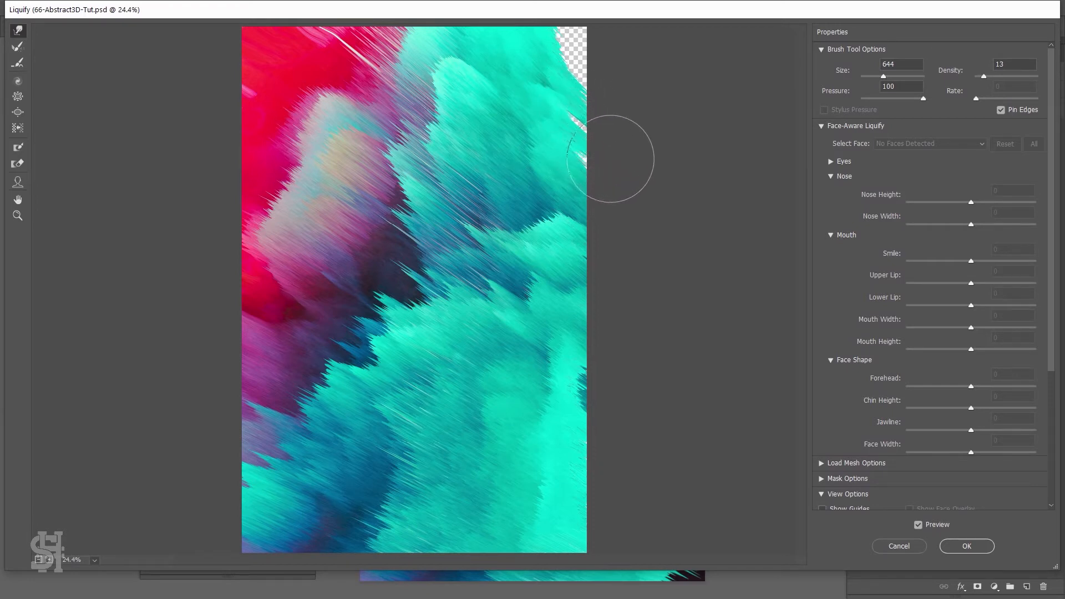
mouse_move(570, 48)
mouse_down()
mouse_move(600, 61)
mouse_move(581, 55)
mouse_move(578, 68)
mouse_move(596, 84)
mouse_move(579, 117)
mouse_move(606, 151)
mouse_up()
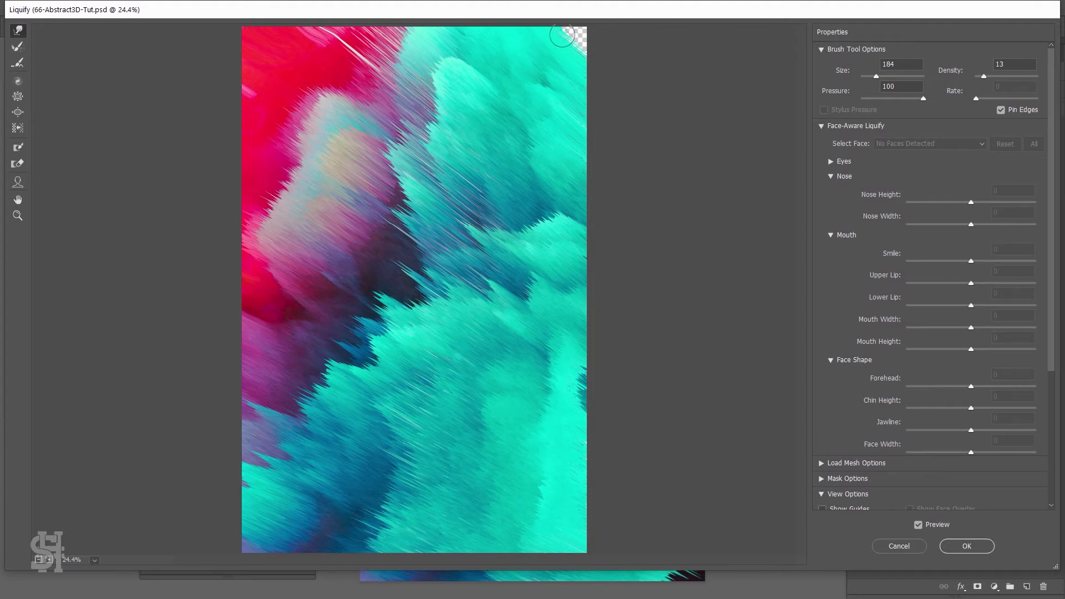
drag(563, 37, 589, 59)
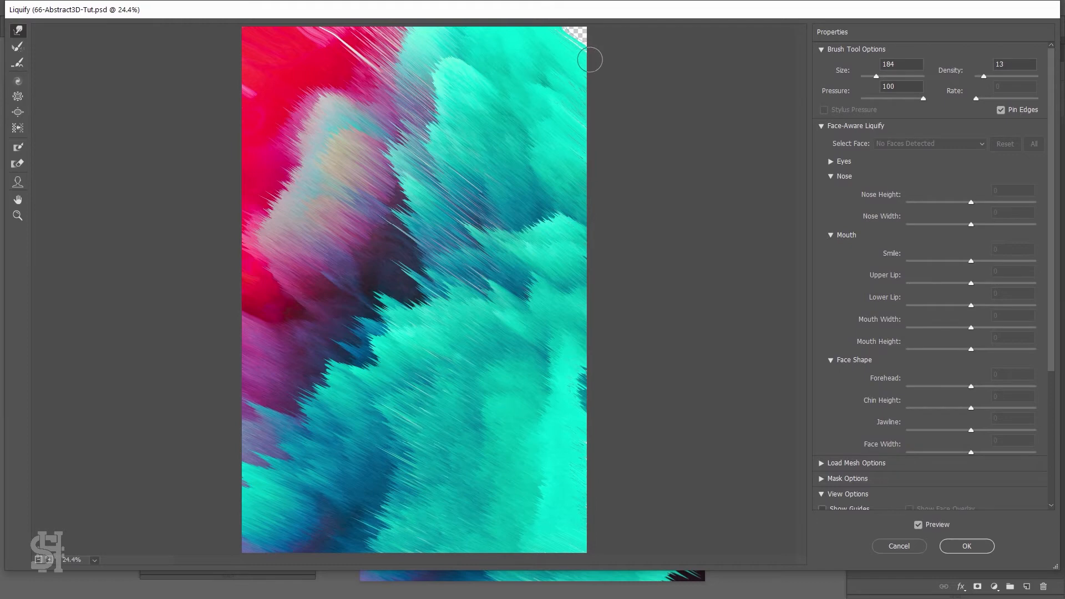
click(18, 216)
click(553, 41)
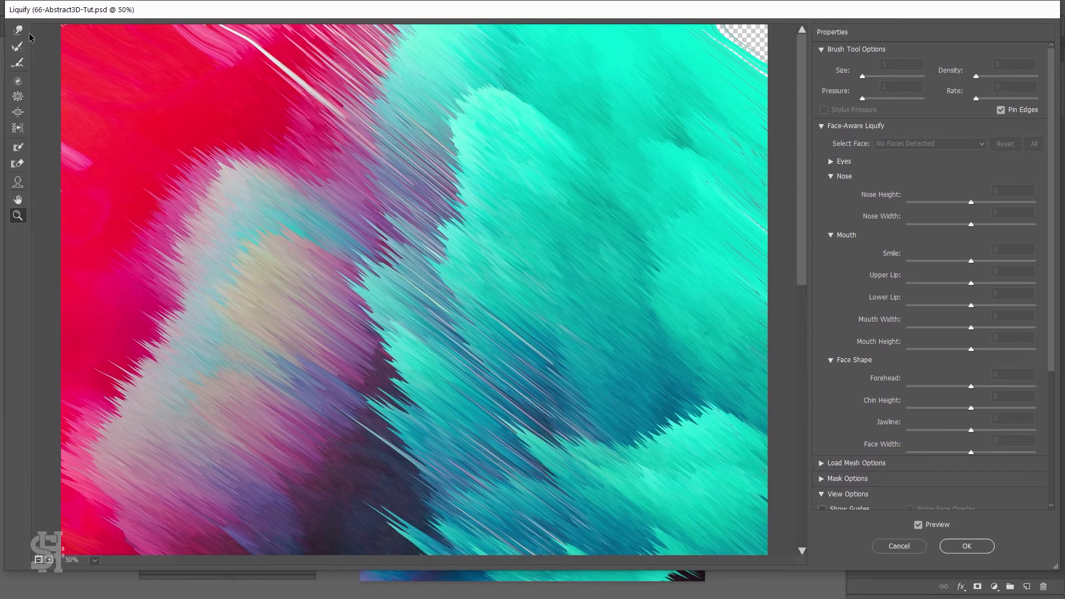
click(18, 30)
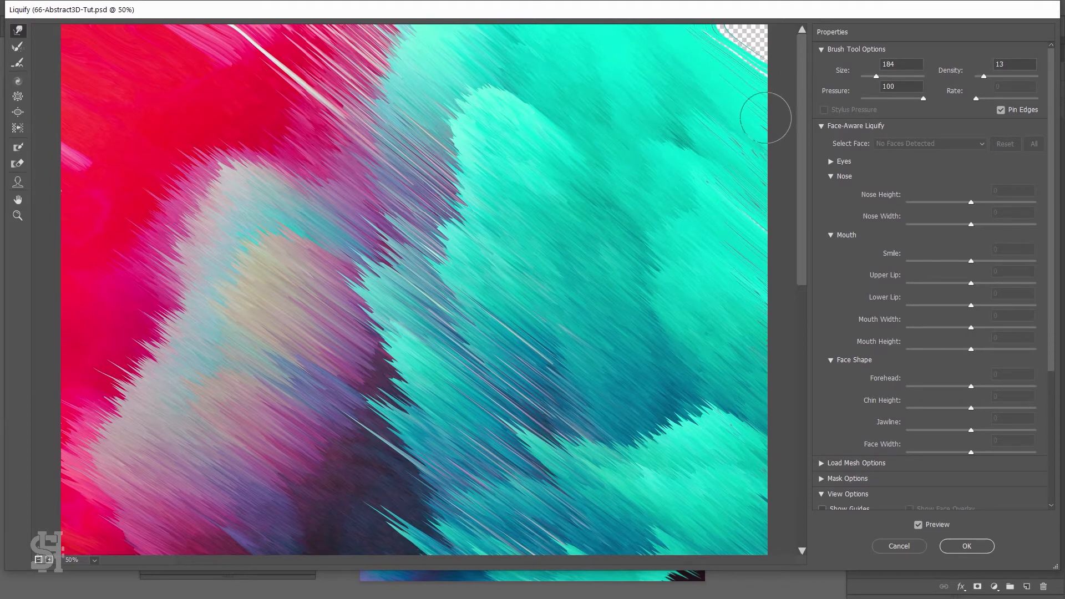
drag(802, 115, 802, 354)
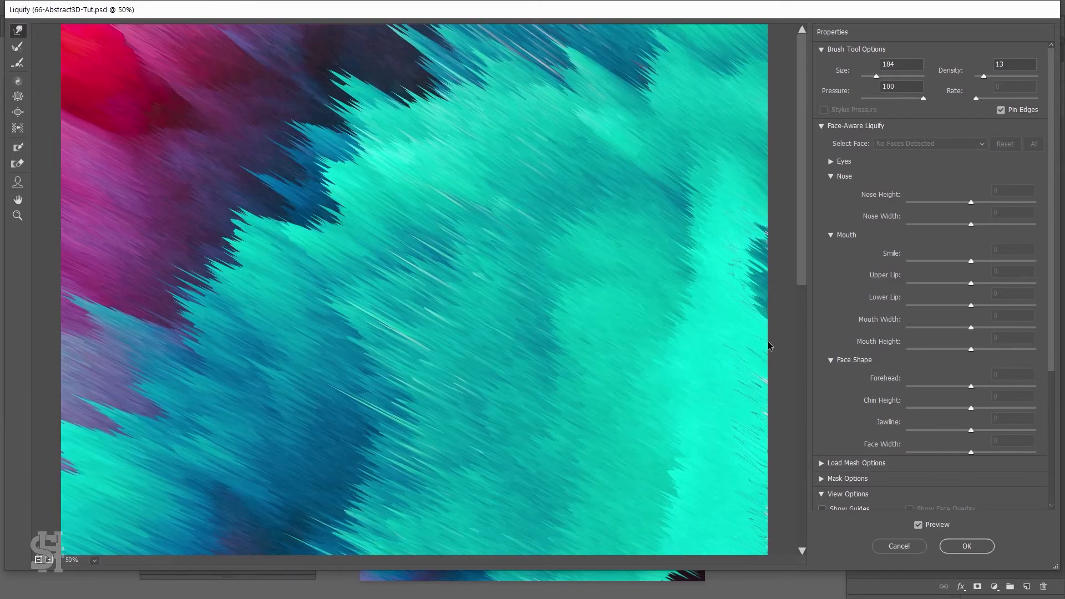
click(944, 546)
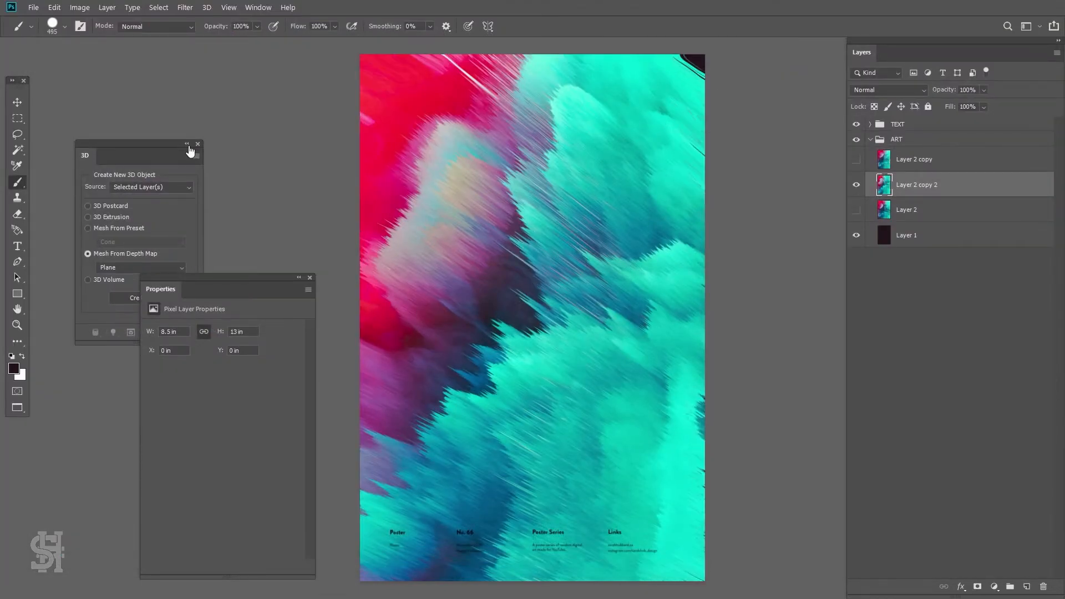
Switch to the Clone Stamp tool and set its brush size to 177 px
click(18, 197)
click(63, 31)
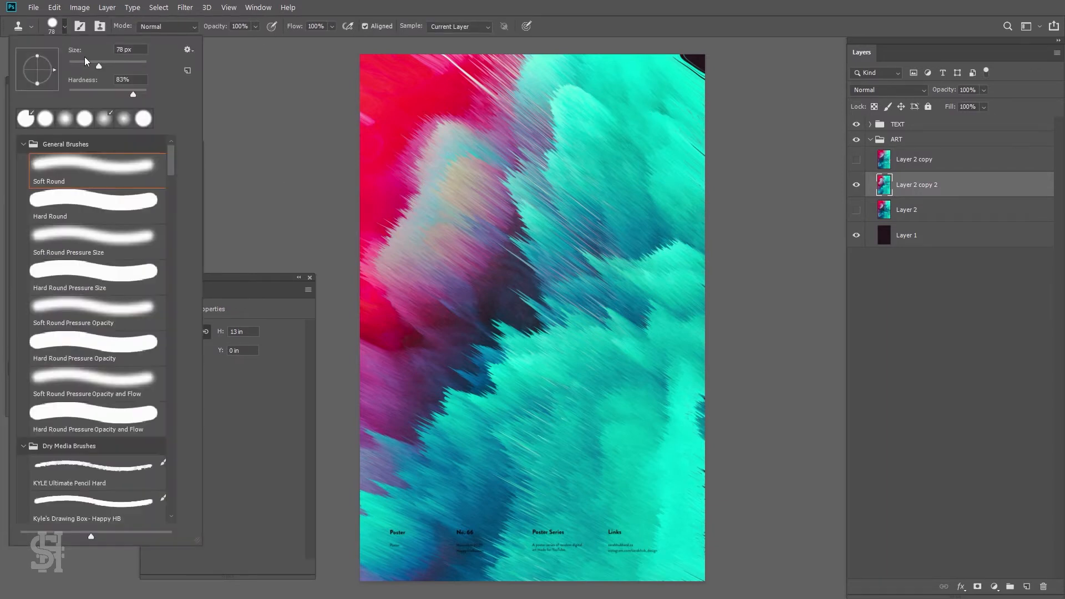
click(110, 65)
key(Return)
Try to clone nearby teal texture over the dark gap in the upper-right corner of Layer 2 copy 2, and undo it
alt+click(684, 90)
drag(701, 76, 700, 56)
click(669, 143)
key(ctrl+z)
key(ctrl+z)
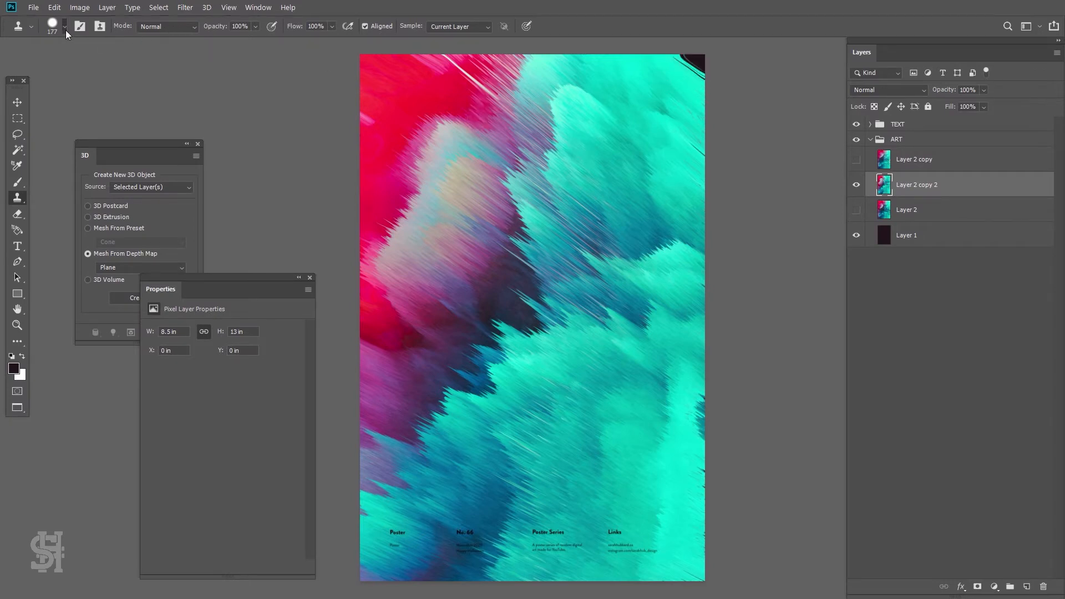
Set the Clone Stamp hardness to 0% and clone nearby teal texture over the dark upper-right corner of the artwork
click(66, 30)
drag(84, 90, 44, 92)
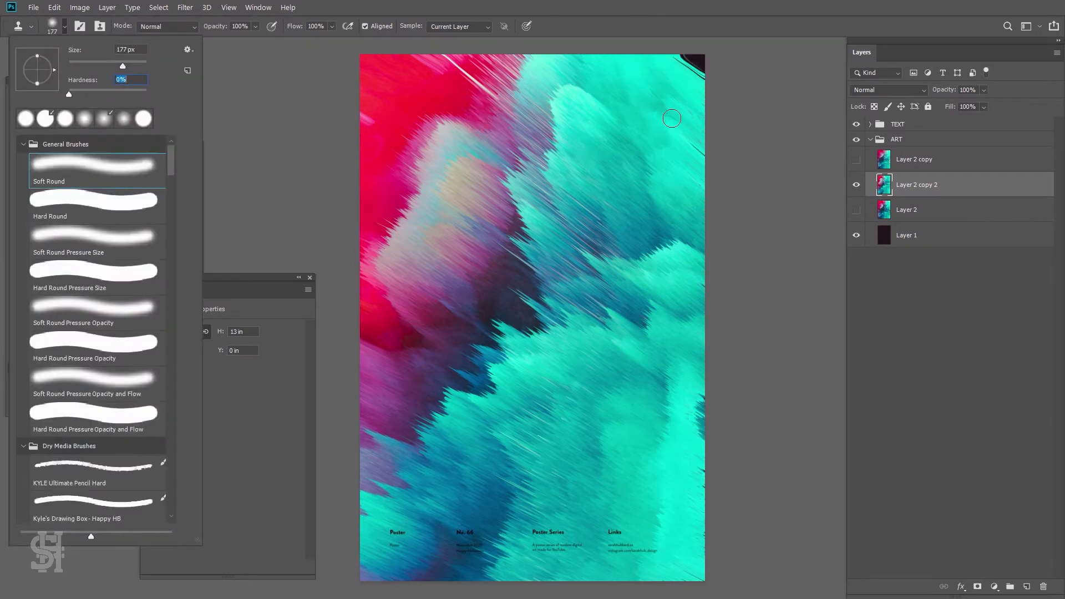
alt+click(687, 95)
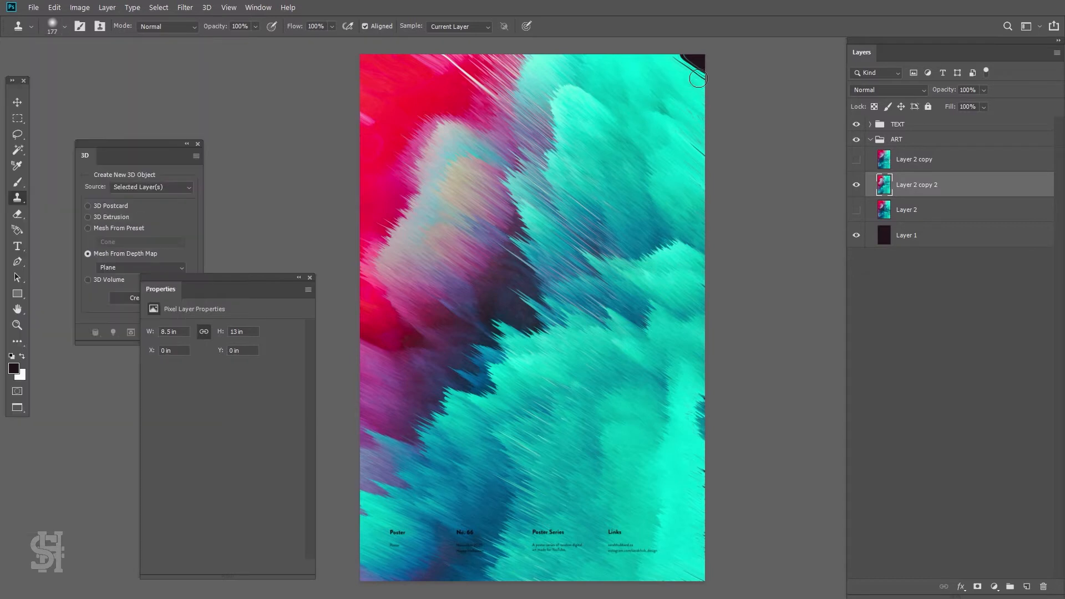
mouse_move(700, 76)
mouse_down()
mouse_move(673, 57)
mouse_move(700, 55)
mouse_up()
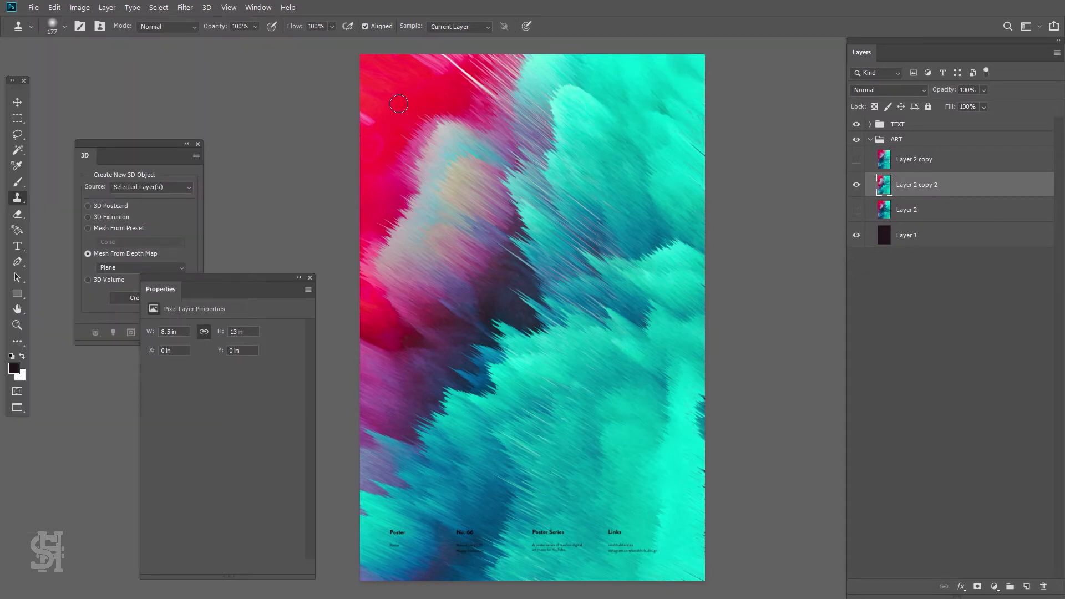
Inspect the upper-left red area up close and compare Layer 2 copy 2 with Layer 2 and Layer 2 copy
key(z)
drag(399, 110, 465, 178)
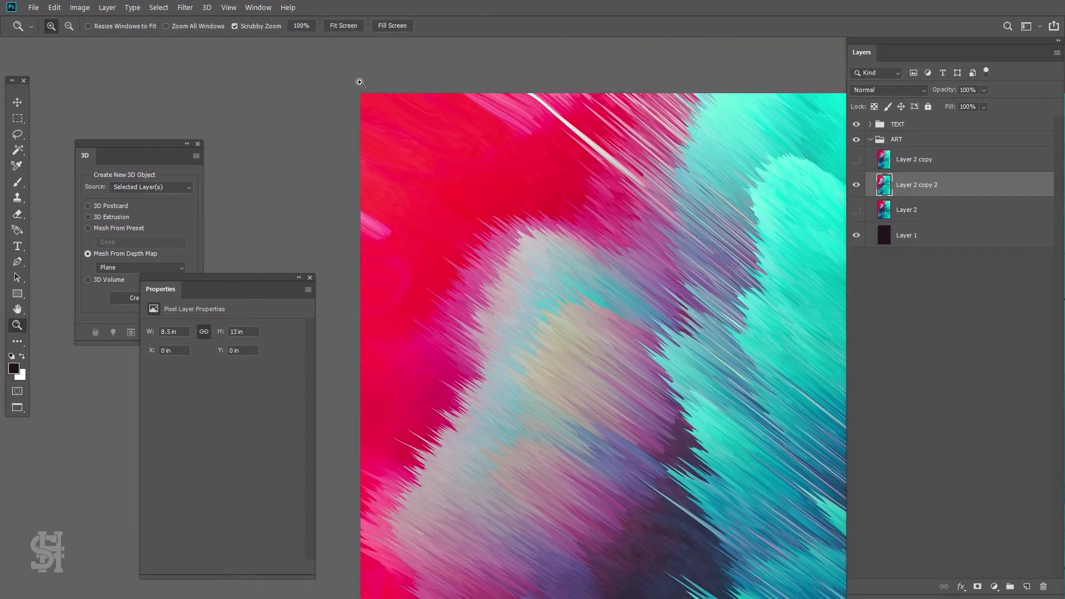
drag(360, 83, 428, 166)
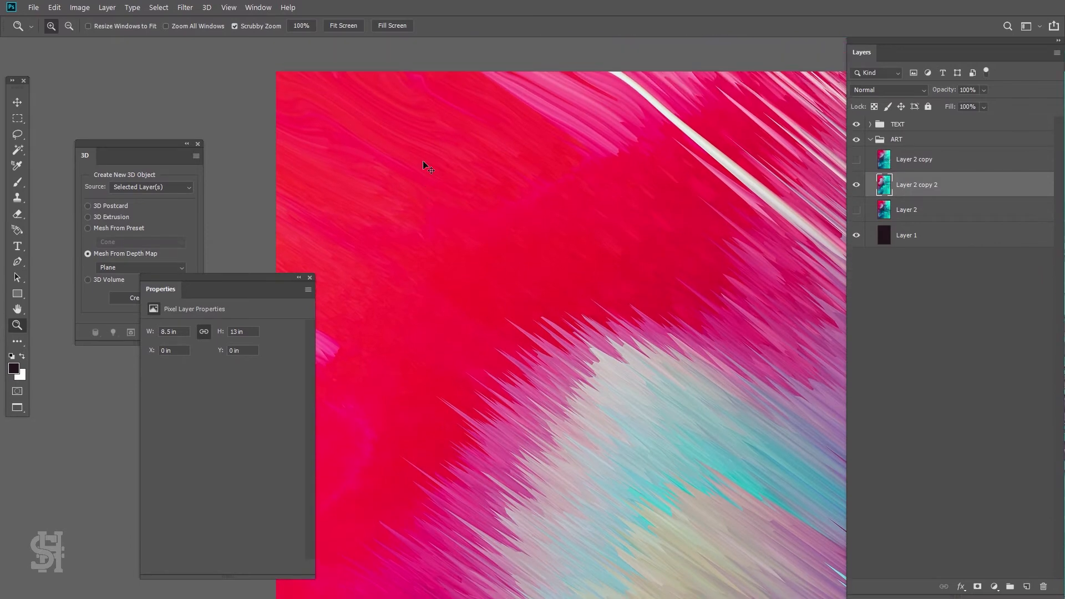
key(ctrl+0)
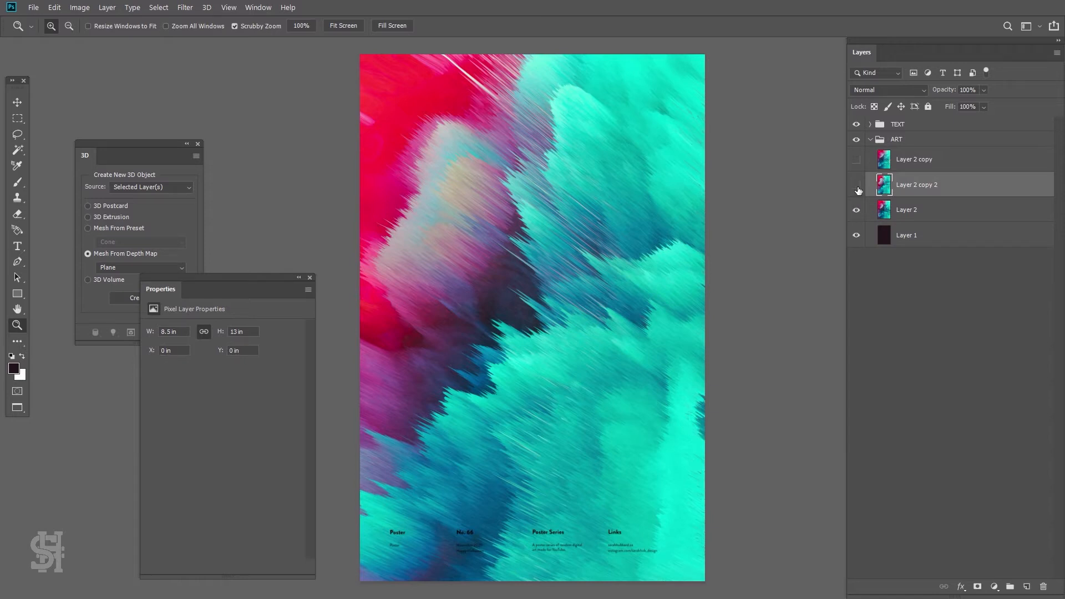
click(856, 185)
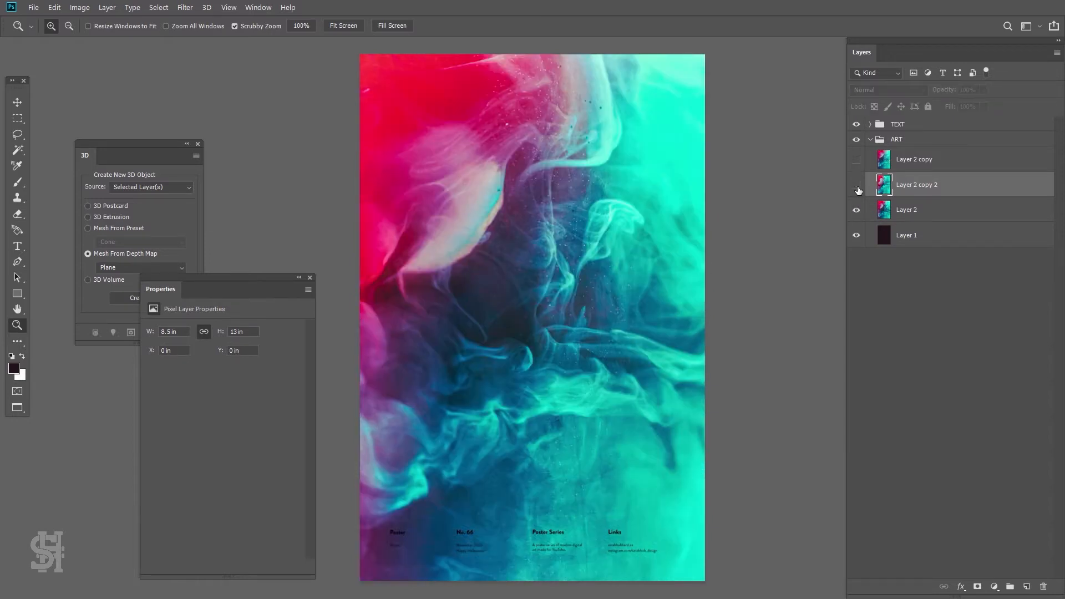
click(856, 186)
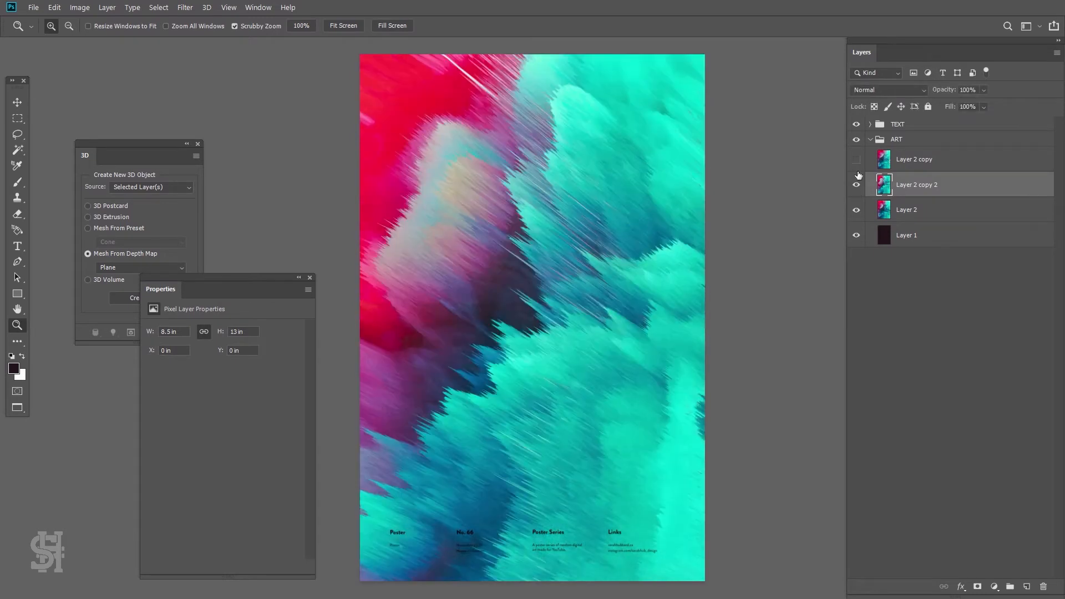
click(856, 160)
click(857, 160)
click(857, 160)
click(857, 159)
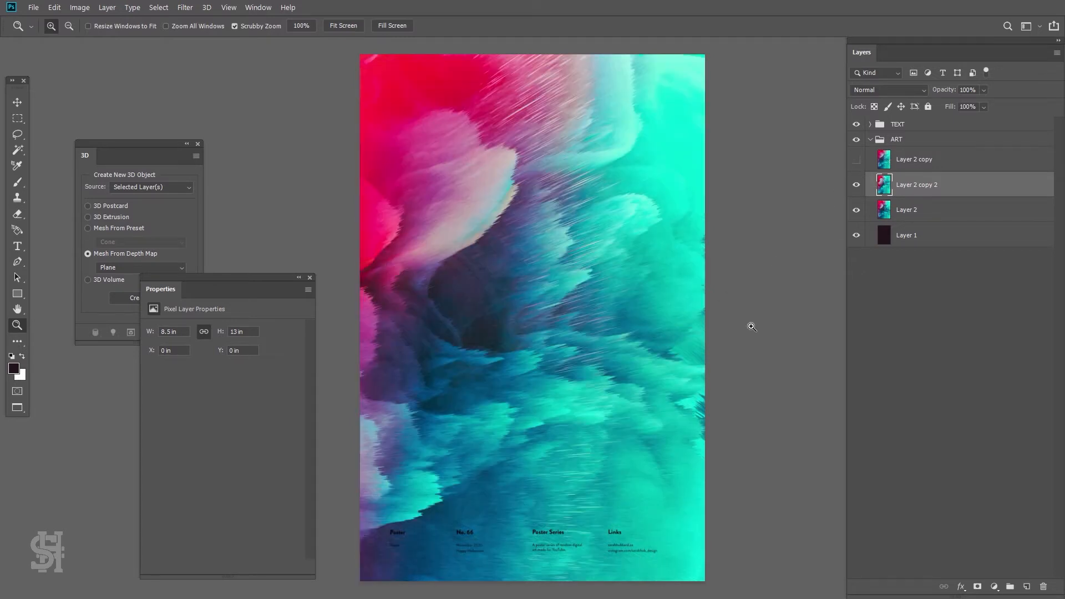
click(859, 219)
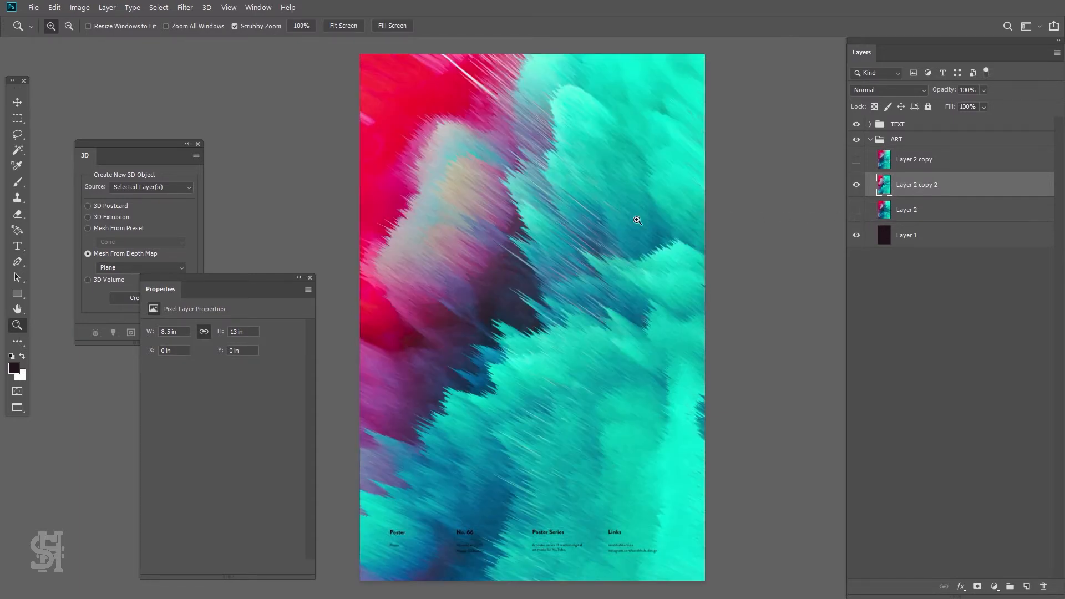
Duplicate Layer 2 copy 2 and hide the original layer
right_click(917, 190)
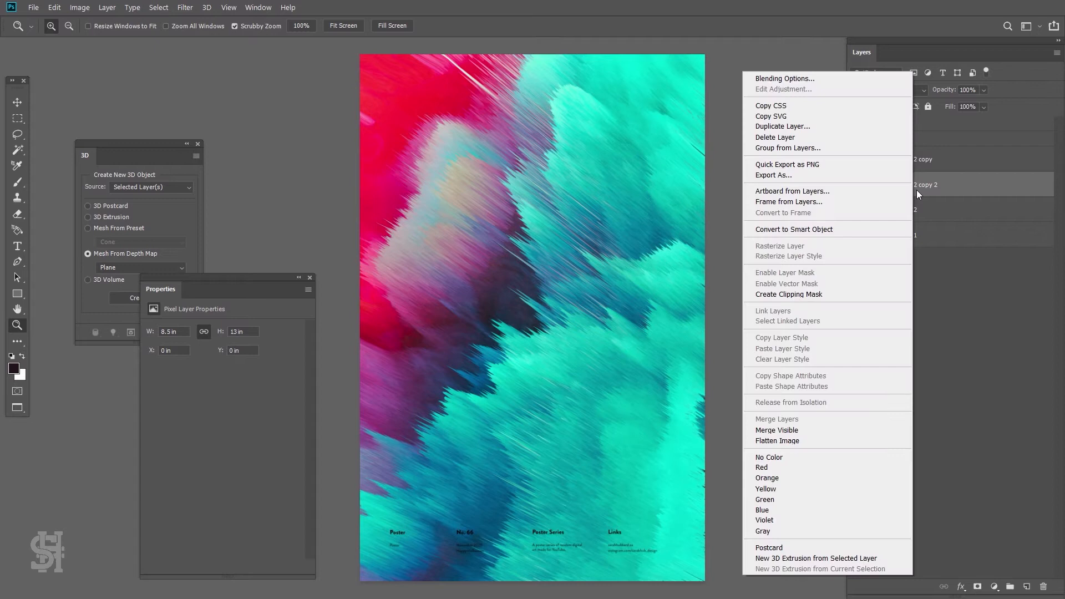
click(819, 126)
click(620, 206)
click(856, 211)
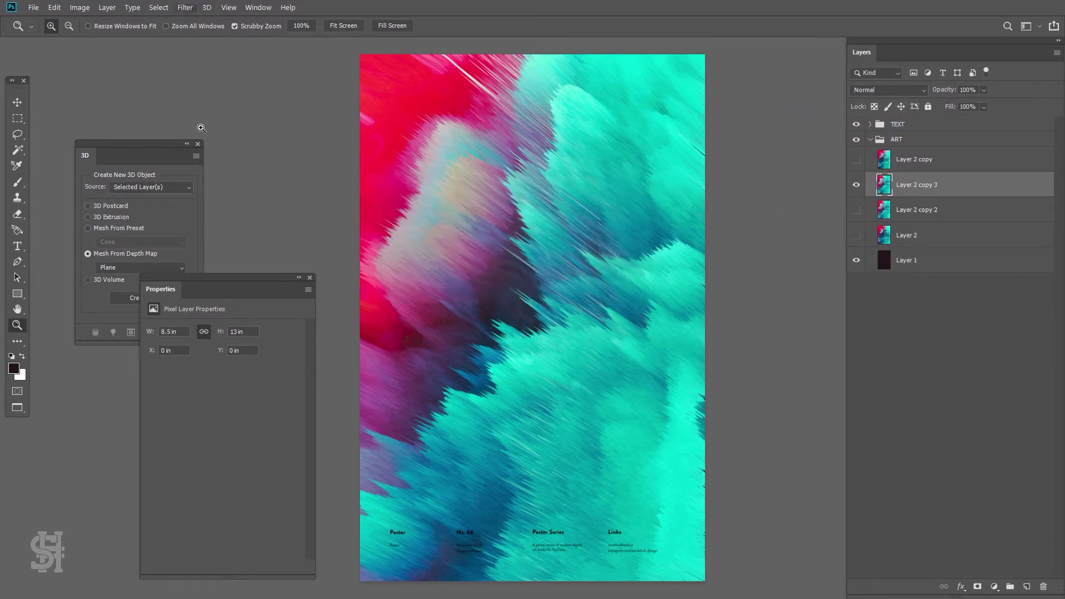
Close the 3D and Properties panels and open Layer 2 copy 3 in the Camera Raw Filter
click(199, 145)
click(309, 277)
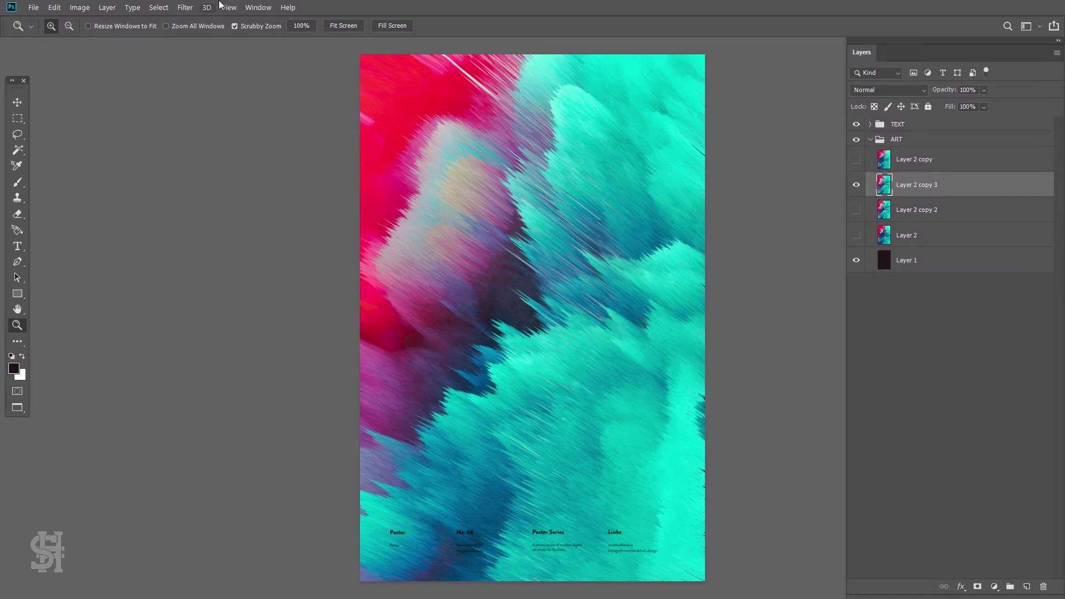
click(210, 7)
mouse_move(185, 7)
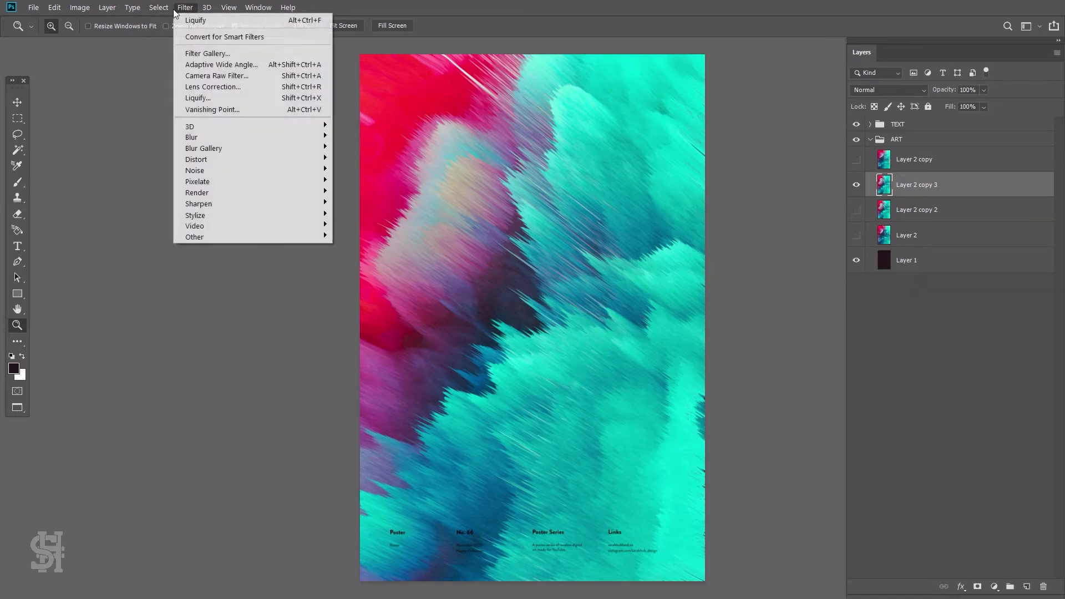
click(200, 76)
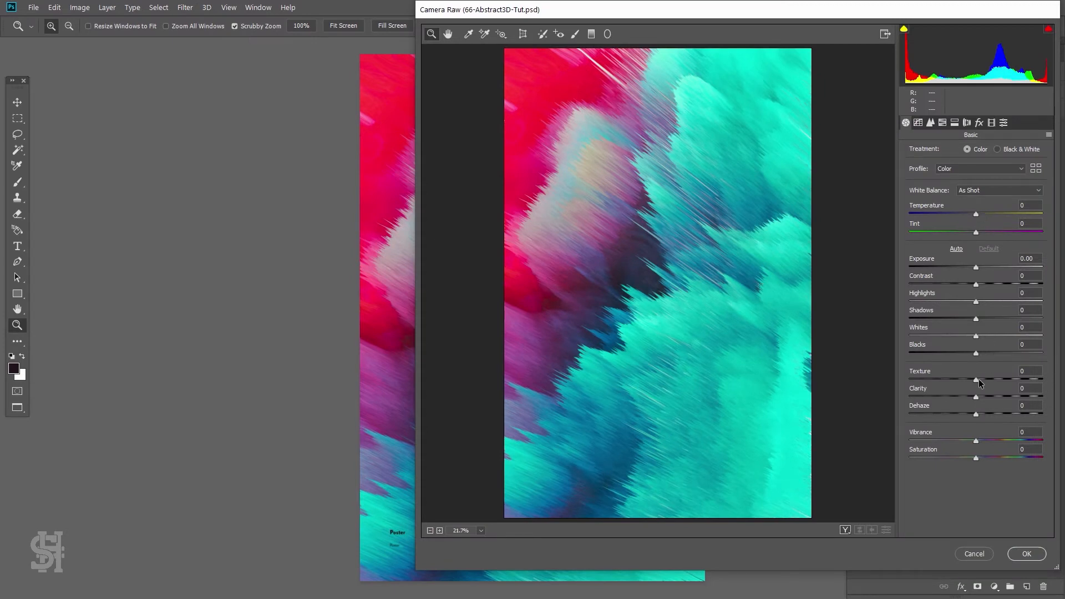
Fine-tune the layer's texture, clarity, temperature and tint in Camera Raw, reset Vibrance and Saturation, and apply the filter
mouse_move(976, 380)
mouse_down()
mouse_move(1057, 384)
mouse_move(982, 377)
mouse_move(979, 397)
mouse_move(1026, 397)
mouse_move(982, 398)
mouse_up()
drag(980, 459, 1005, 441)
double_click(972, 457)
double_click(1005, 441)
mouse_move(976, 214)
mouse_down()
mouse_move(986, 214)
mouse_move(961, 213)
mouse_move(998, 234)
mouse_move(972, 233)
mouse_up()
click(1020, 554)
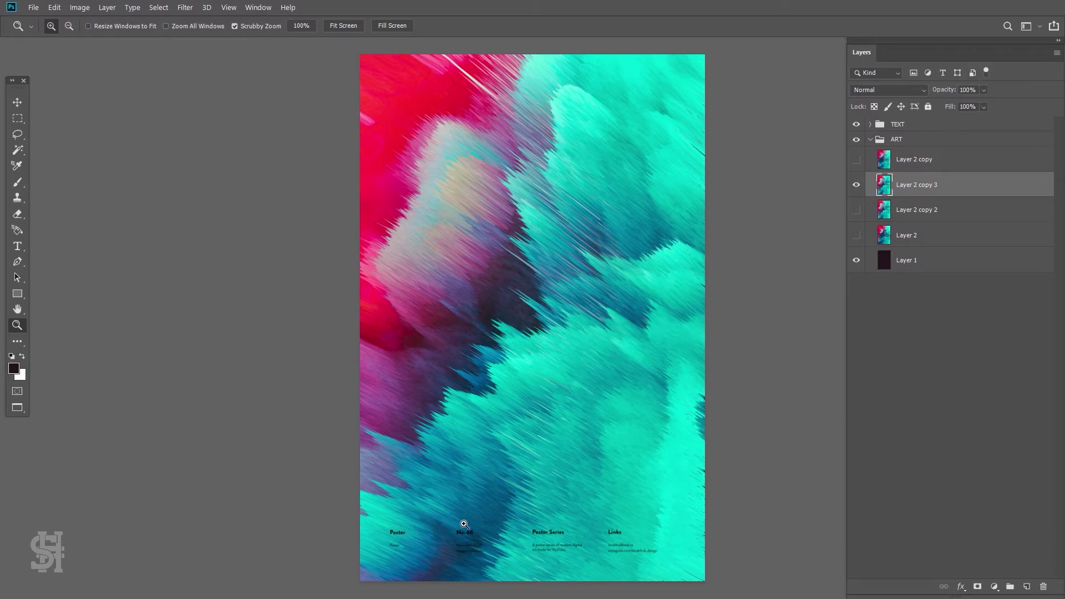
Add a white (ffffff) Color Overlay in Normal mode at 100% opacity to the TEXT group and check the text without it
double_click(949, 130)
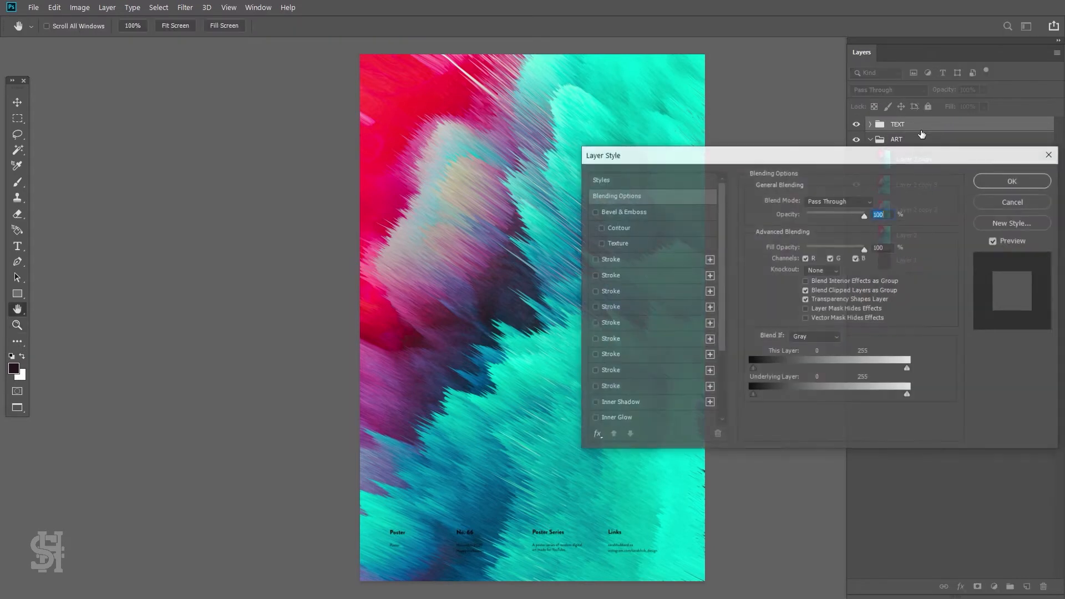
scroll(646, 333, down, 3)
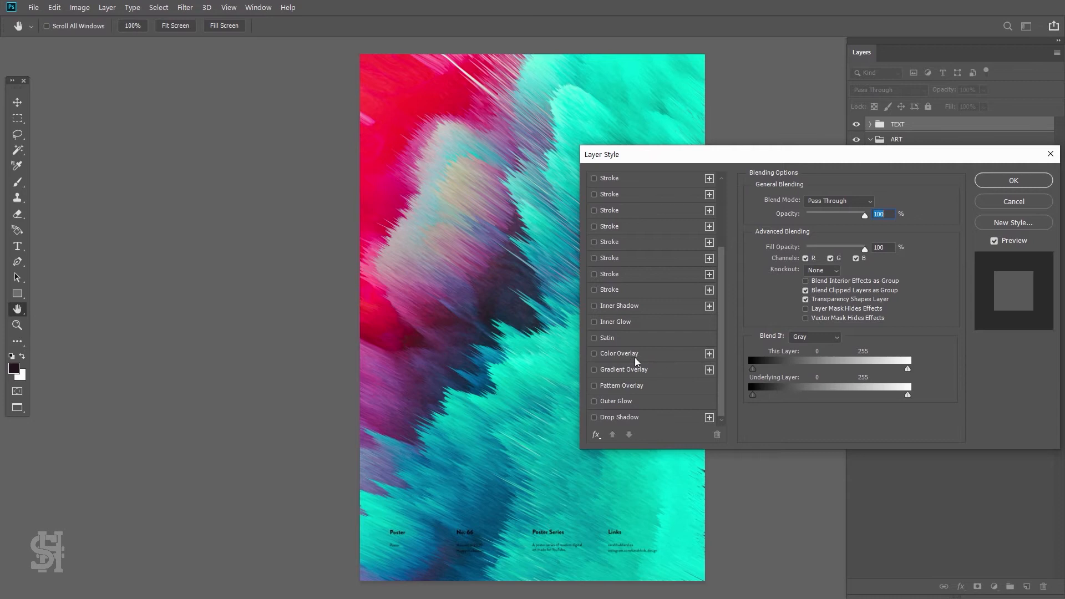
click(594, 355)
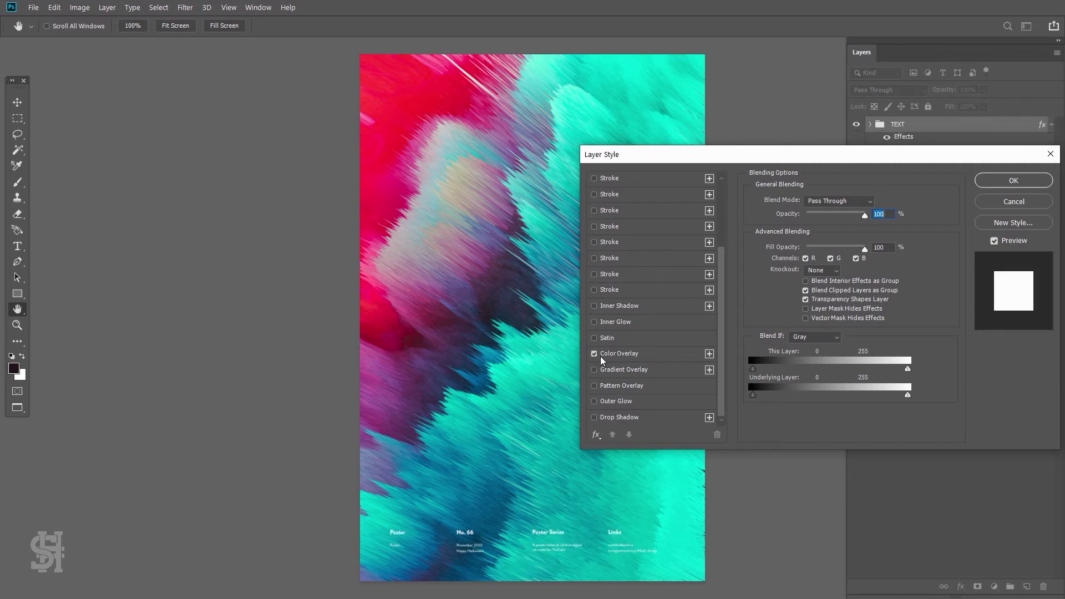
click(619, 356)
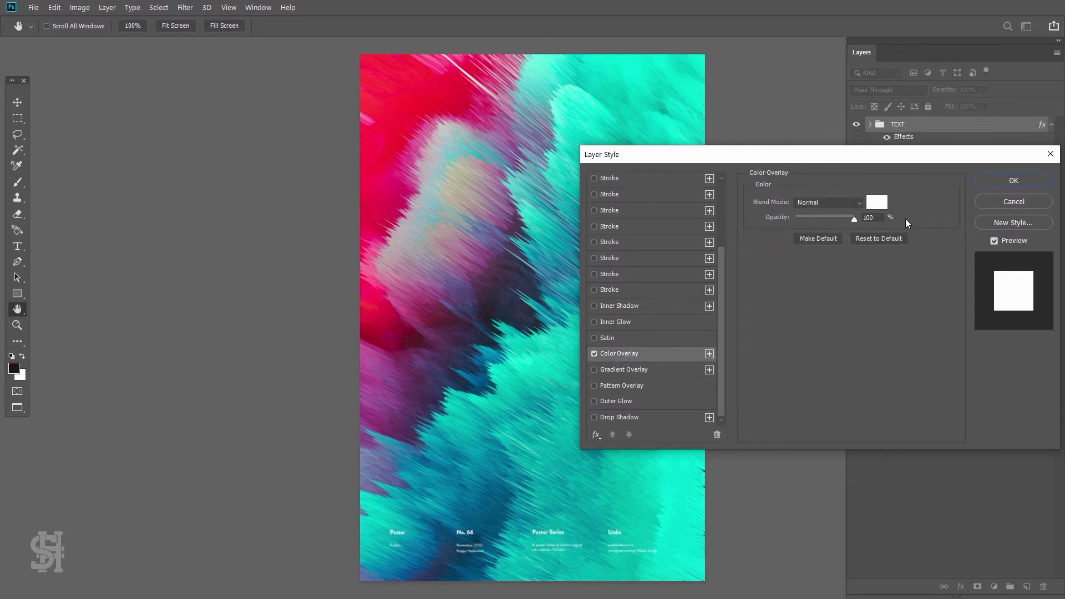
click(877, 203)
click(761, 180)
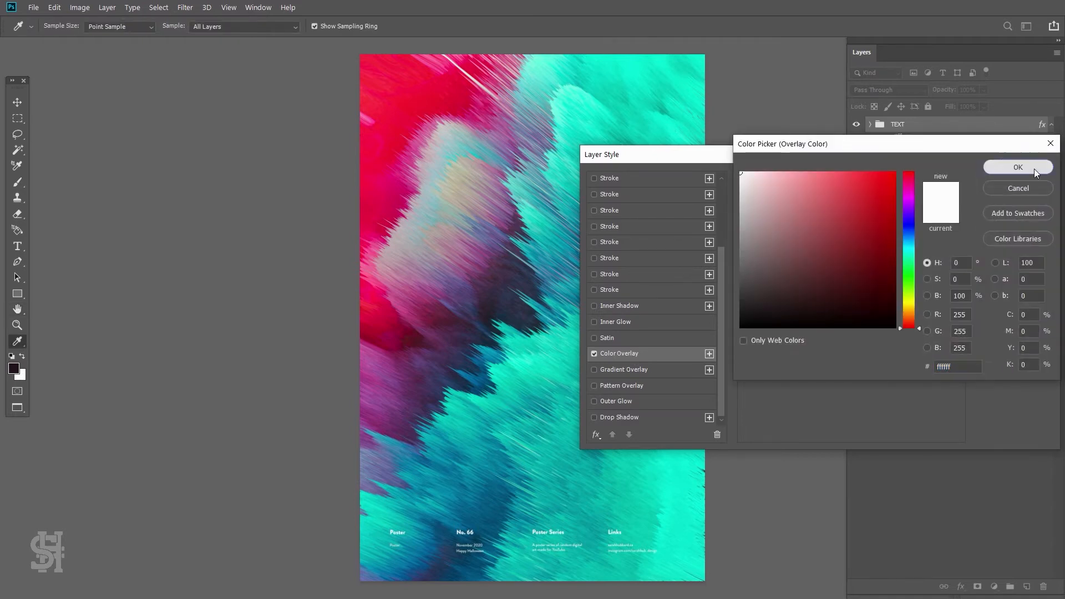
click(1019, 167)
click(1016, 181)
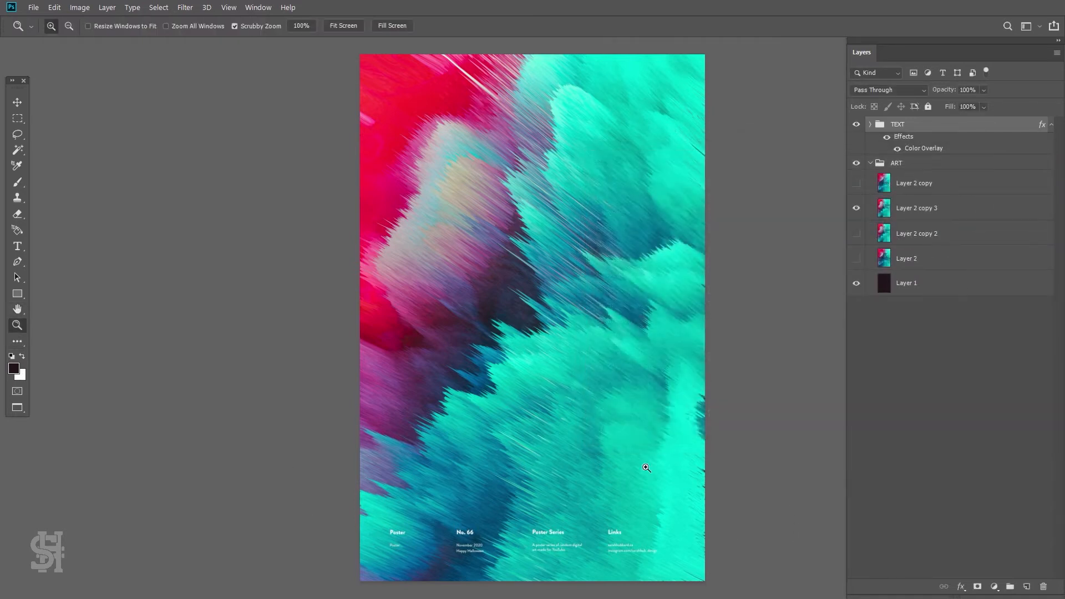
click(886, 137)
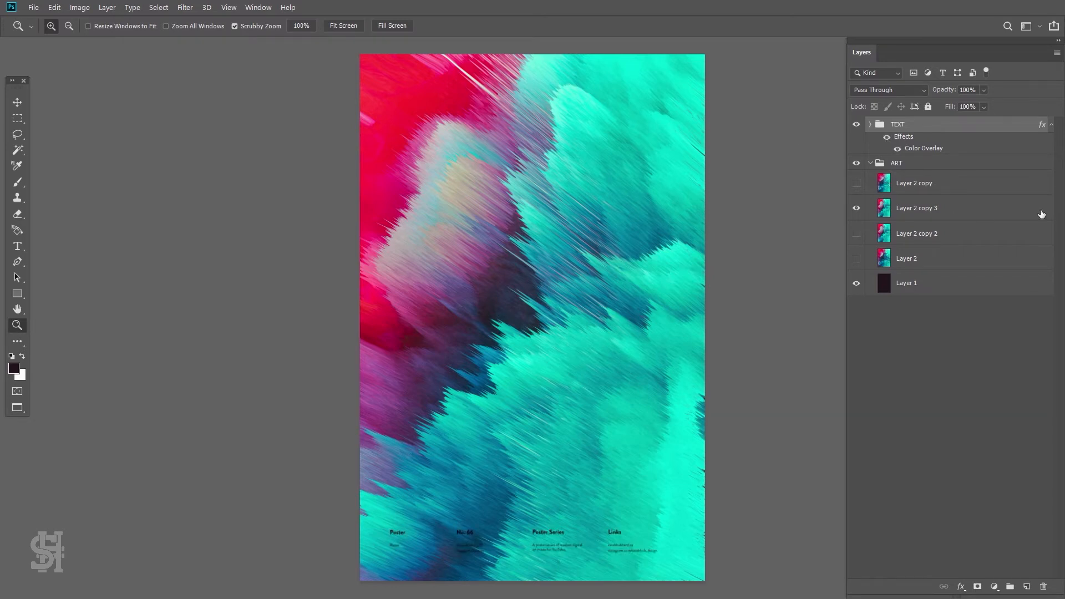
Duplicate Layer 2 copy 3 within the ART group under the suggested name Layer 2 copy 4
click(924, 190)
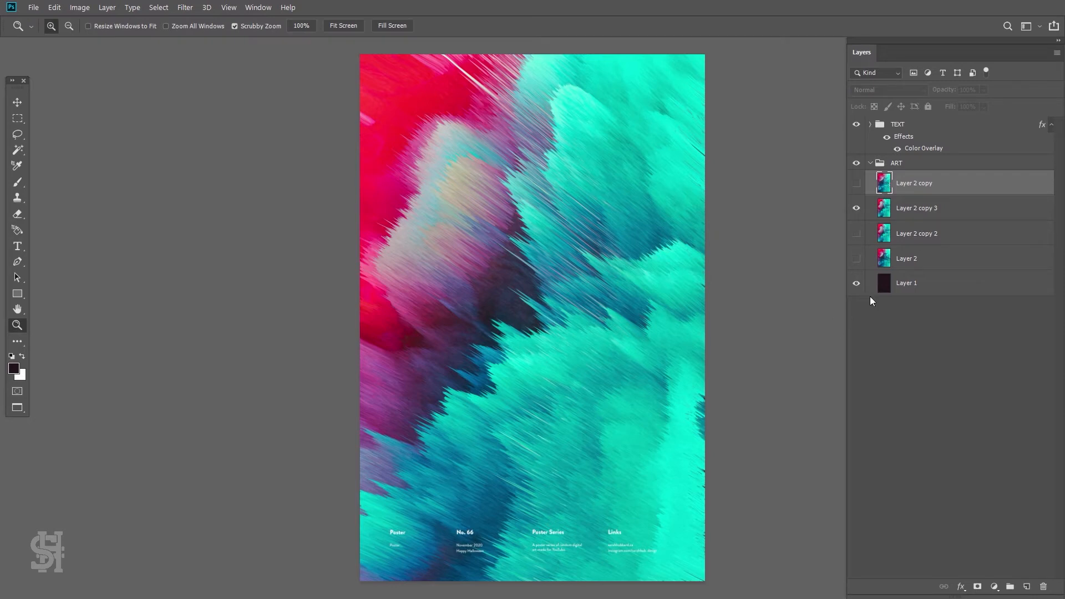
right_click(904, 216)
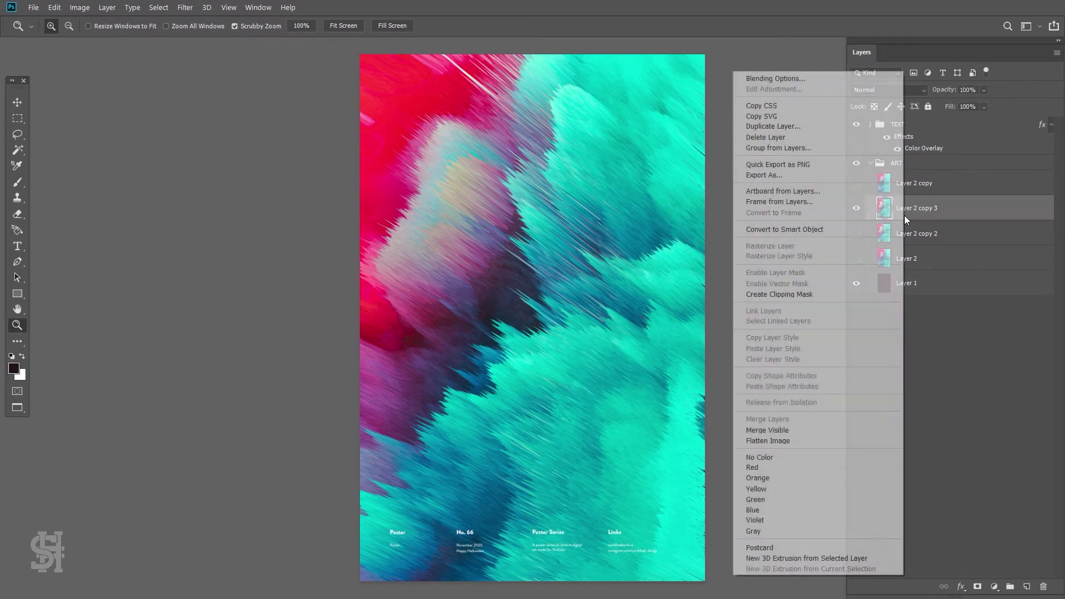
click(823, 126)
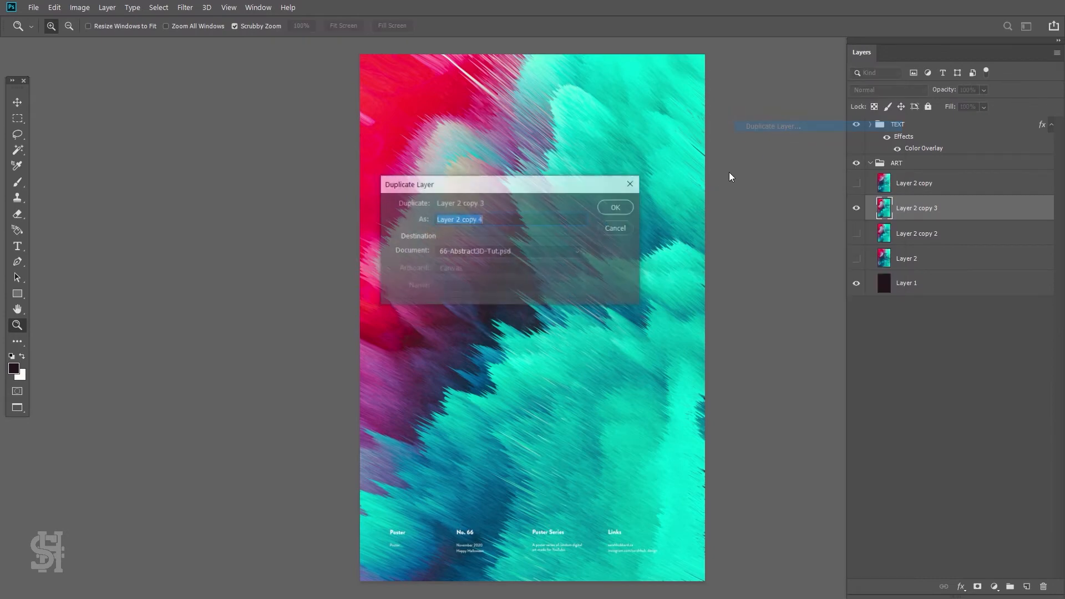
click(626, 208)
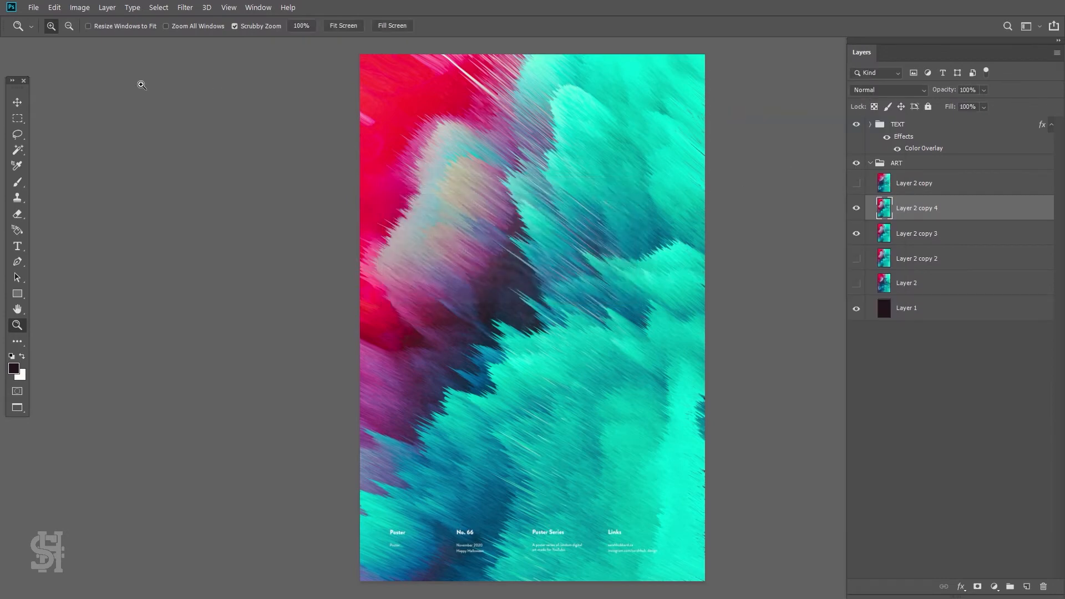
Rotate Layer 2 copy 4 by 180° so that the flipped artwork covers the whole canvas
click(54, 8)
mouse_move(139, 270)
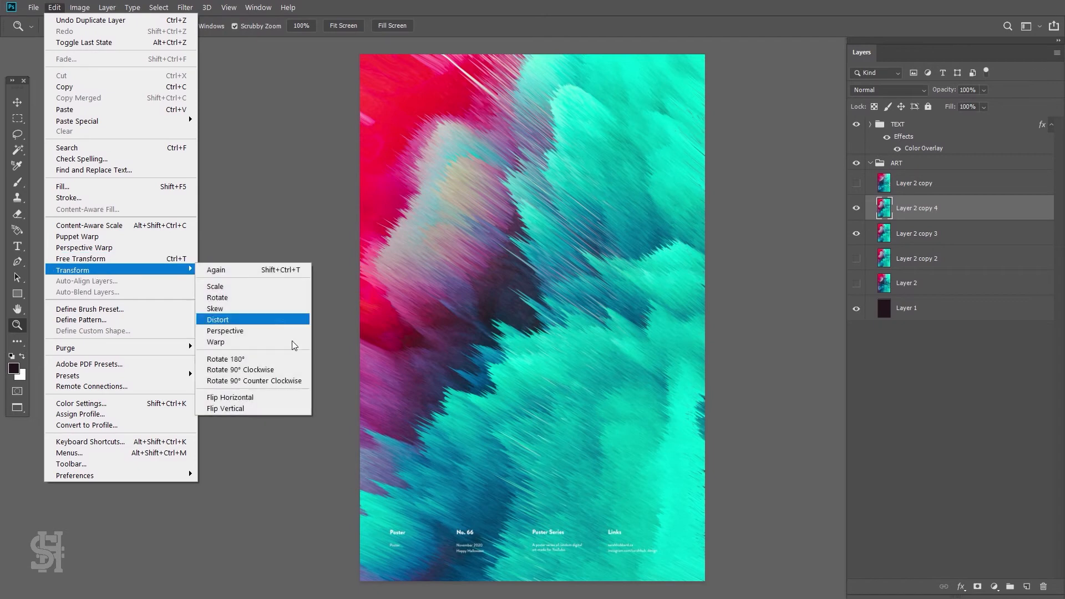
click(260, 398)
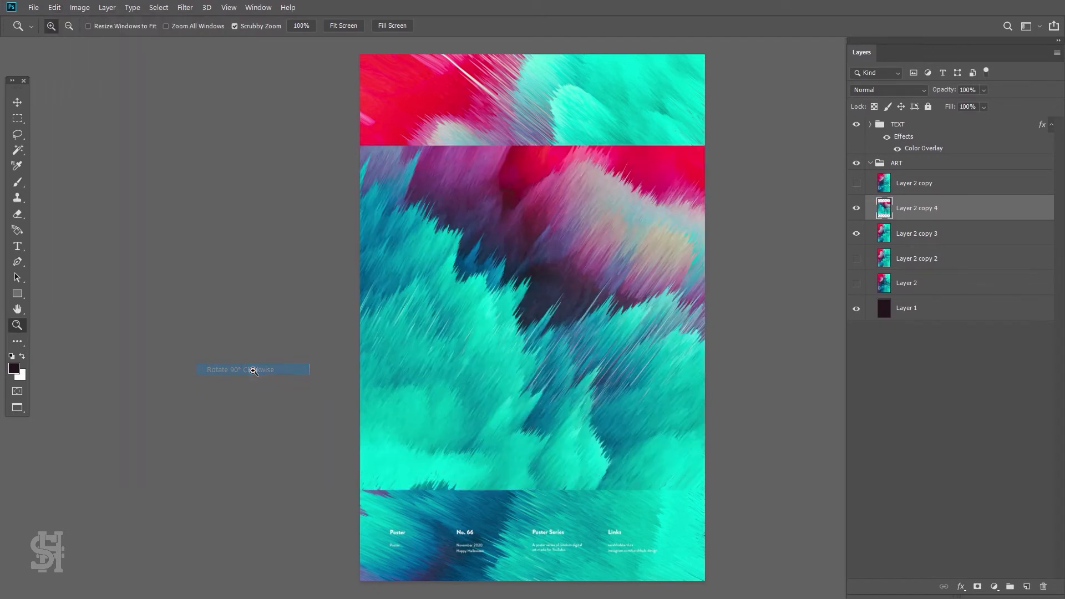
click(17, 102)
key(ctrl+t)
drag(370, 138, 731, 251)
key(Return)
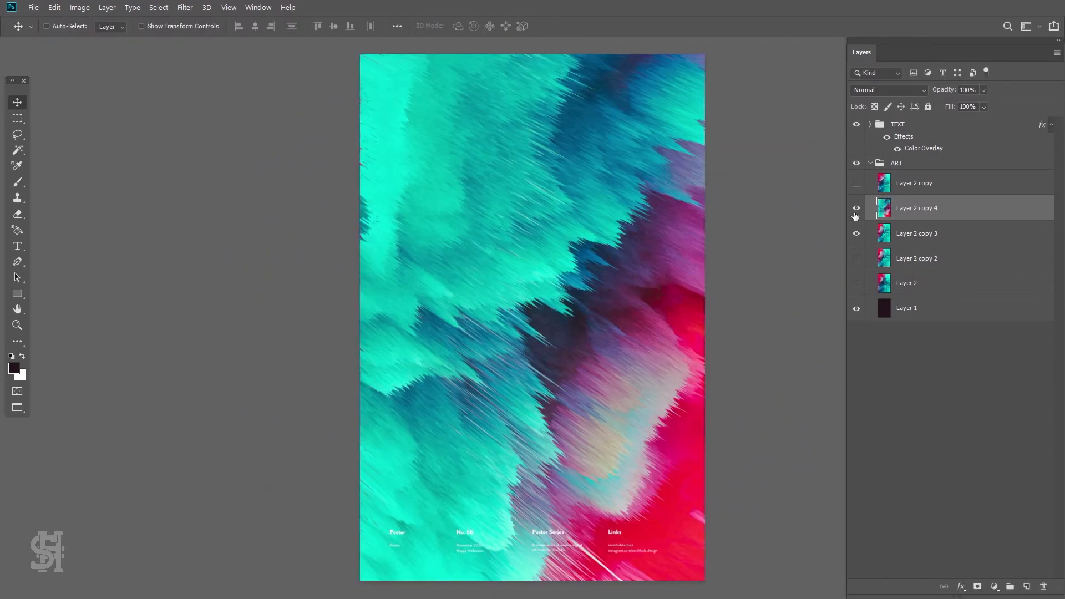
Compare the rotated Layer 2 copy 4 with the unrotated artwork beneath it by switching its visibility
click(857, 209)
click(857, 210)
click(857, 209)
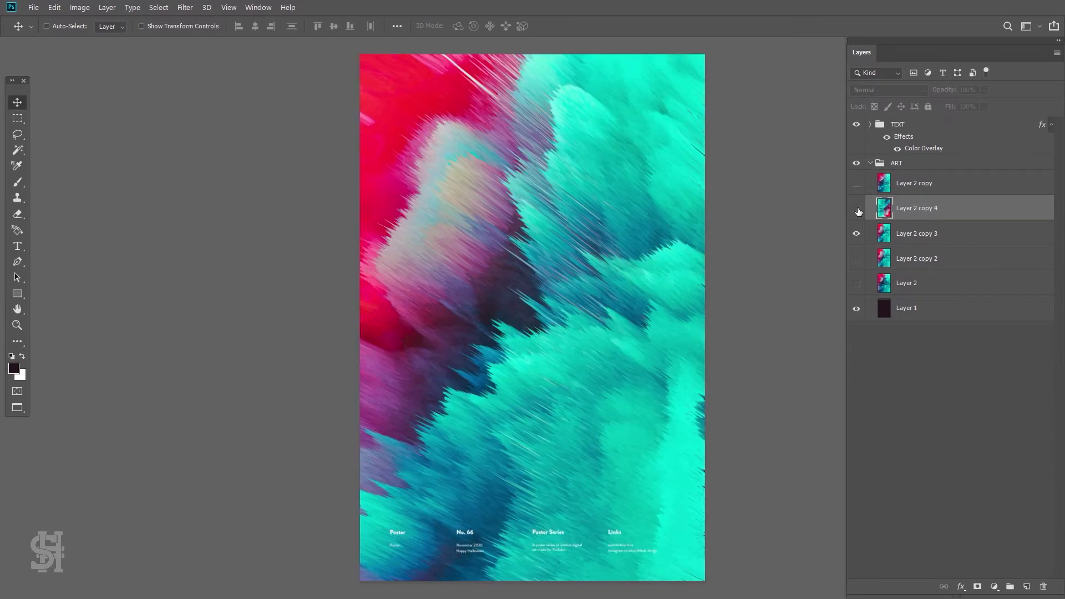
click(857, 210)
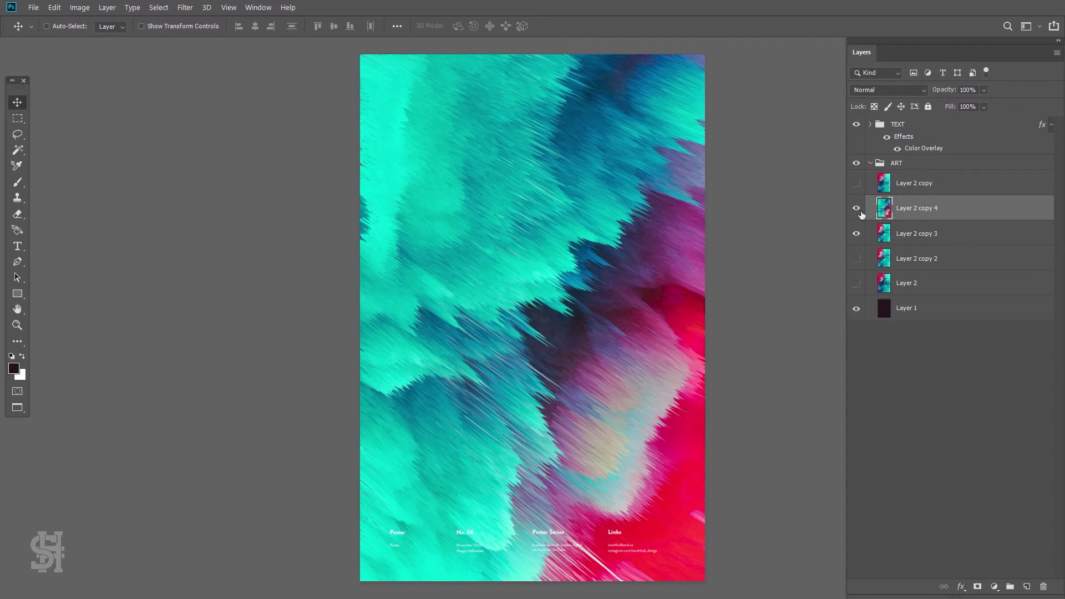
click(857, 209)
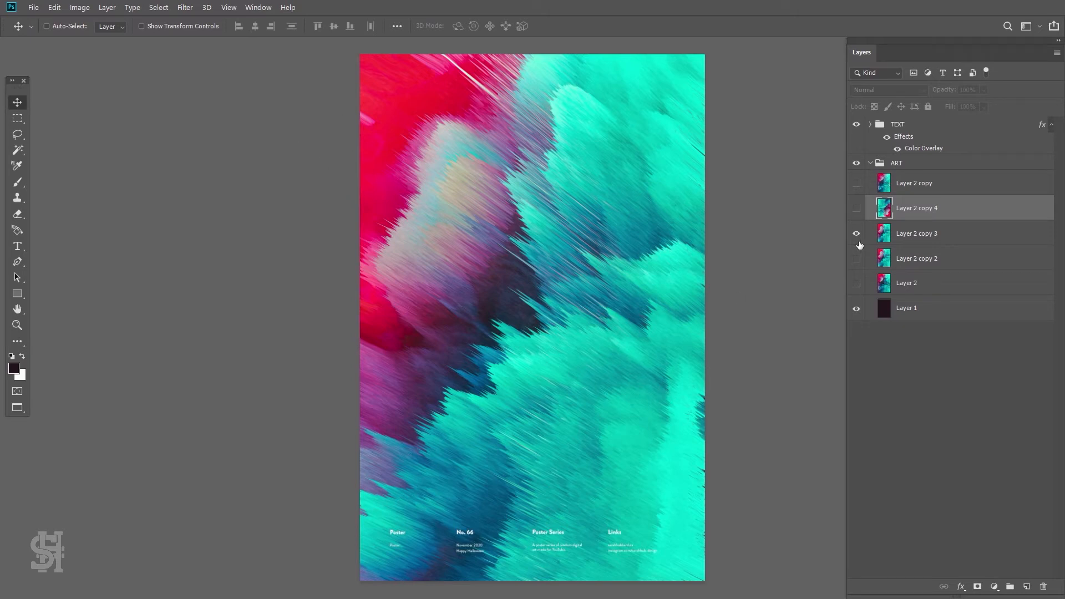
click(856, 209)
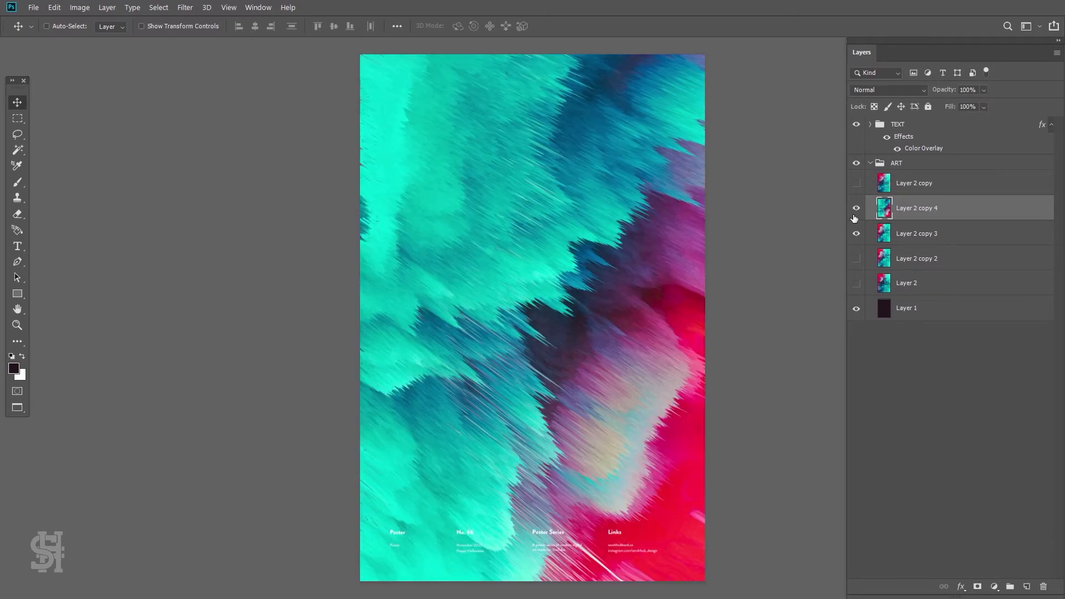
Try the Darker Color blend mode on Layer 2 copy 4 and compare the poster with and without the layer
click(872, 92)
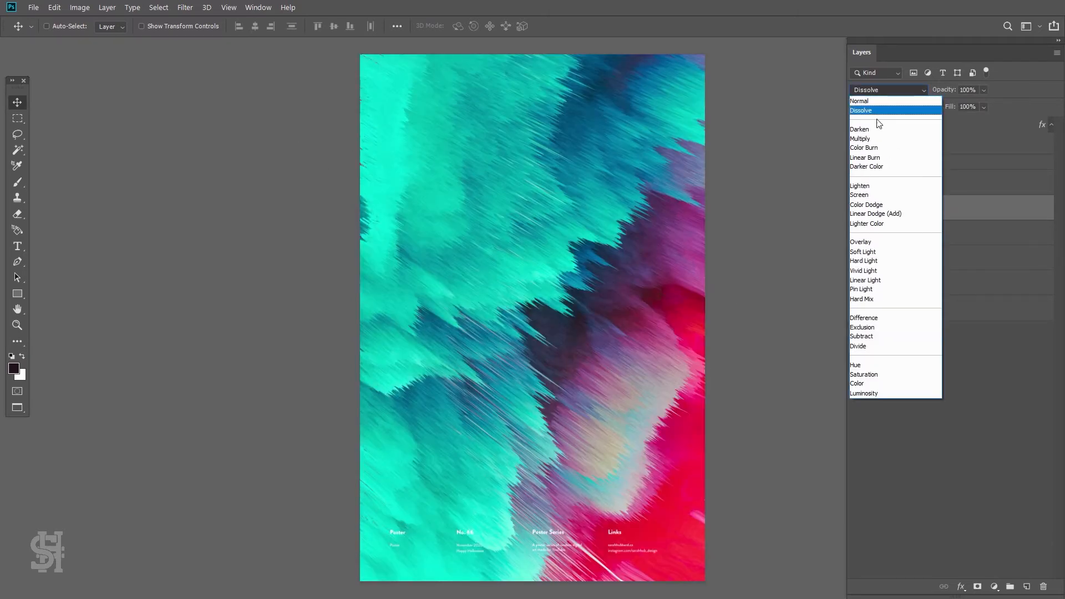
click(870, 167)
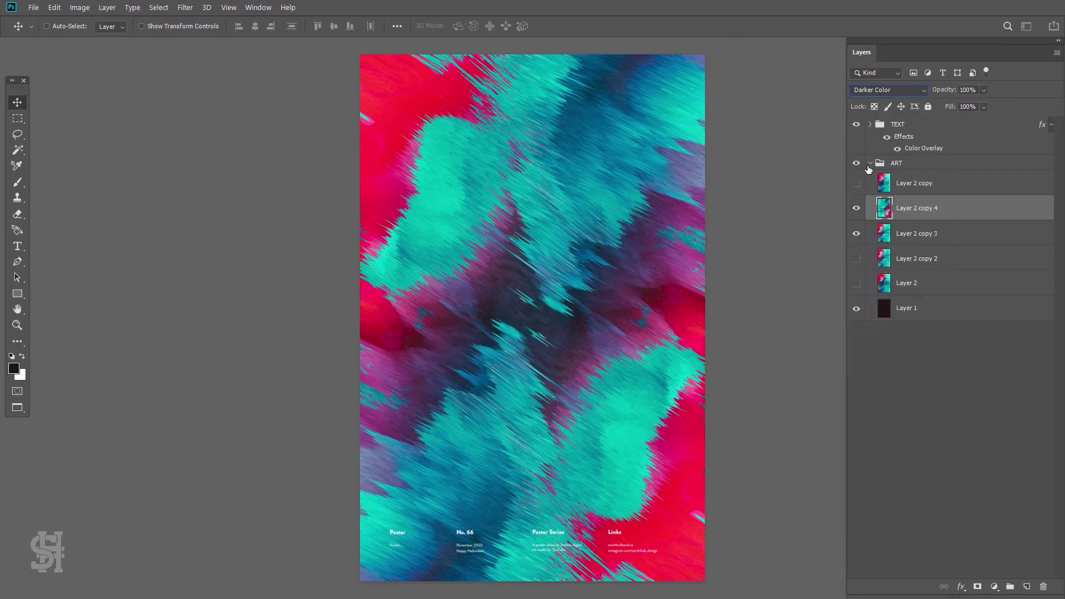
click(856, 209)
click(856, 210)
click(857, 210)
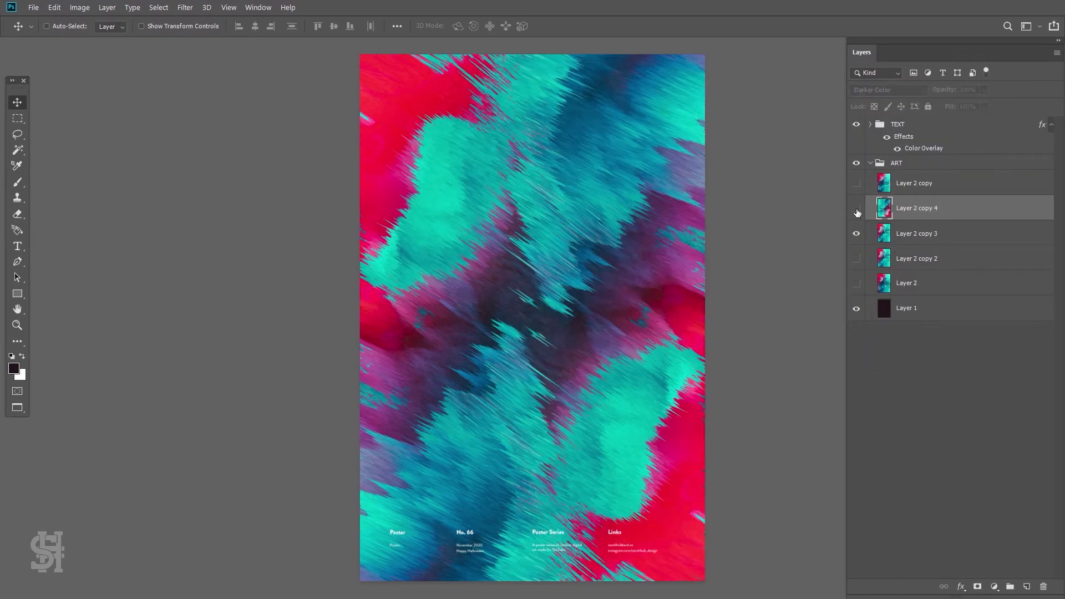
click(857, 211)
click(856, 211)
Preview other blend modes on Layer 2 copy 4, check the effect against the base artwork, and settle on Divide
click(876, 91)
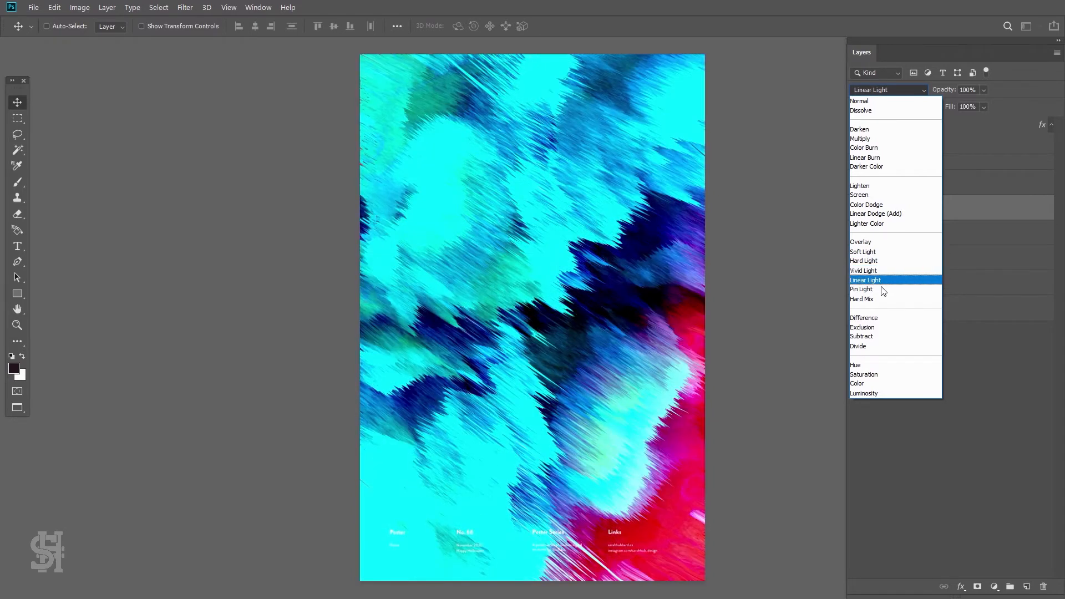
click(873, 348)
click(856, 209)
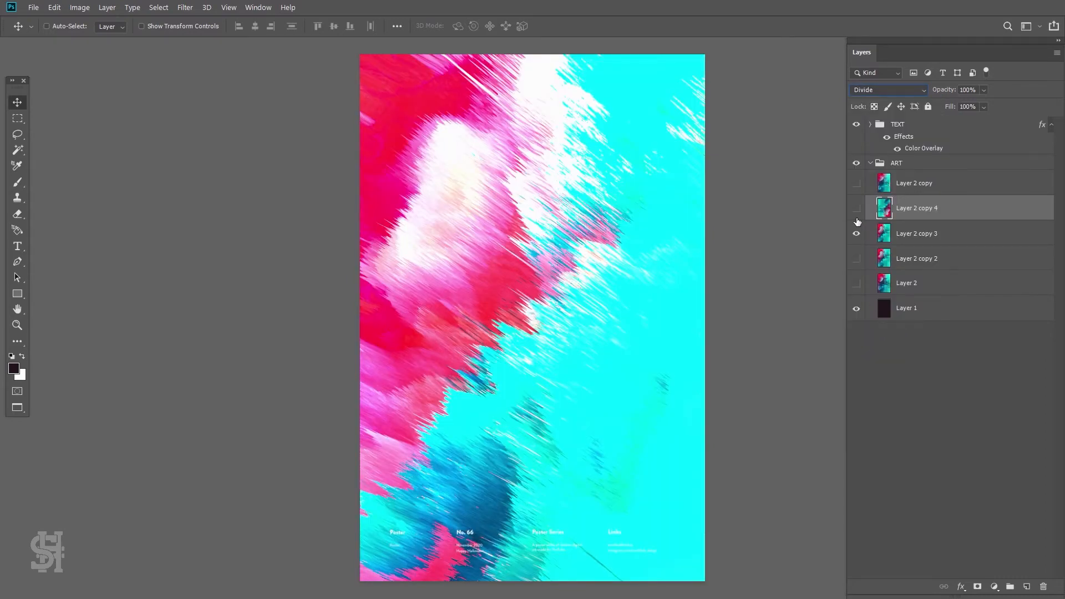
click(857, 209)
click(856, 209)
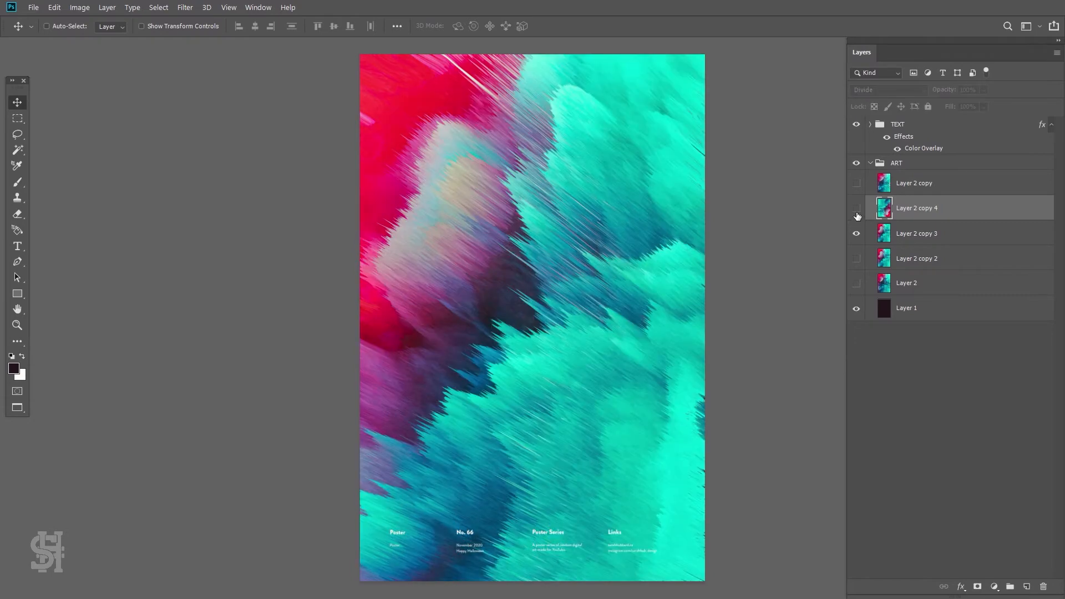
click(856, 209)
click(873, 92)
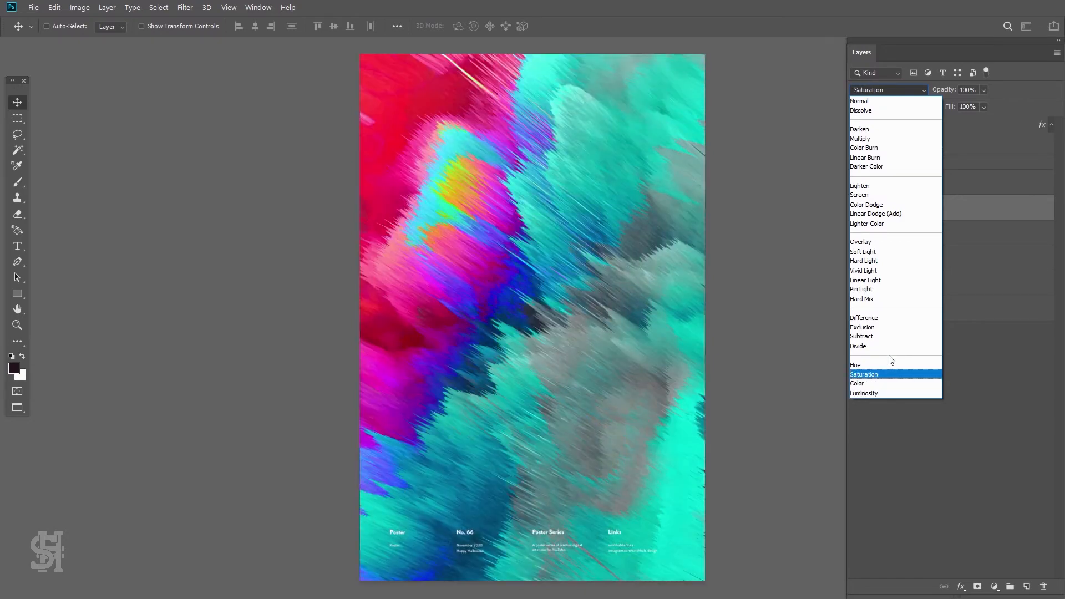
click(886, 346)
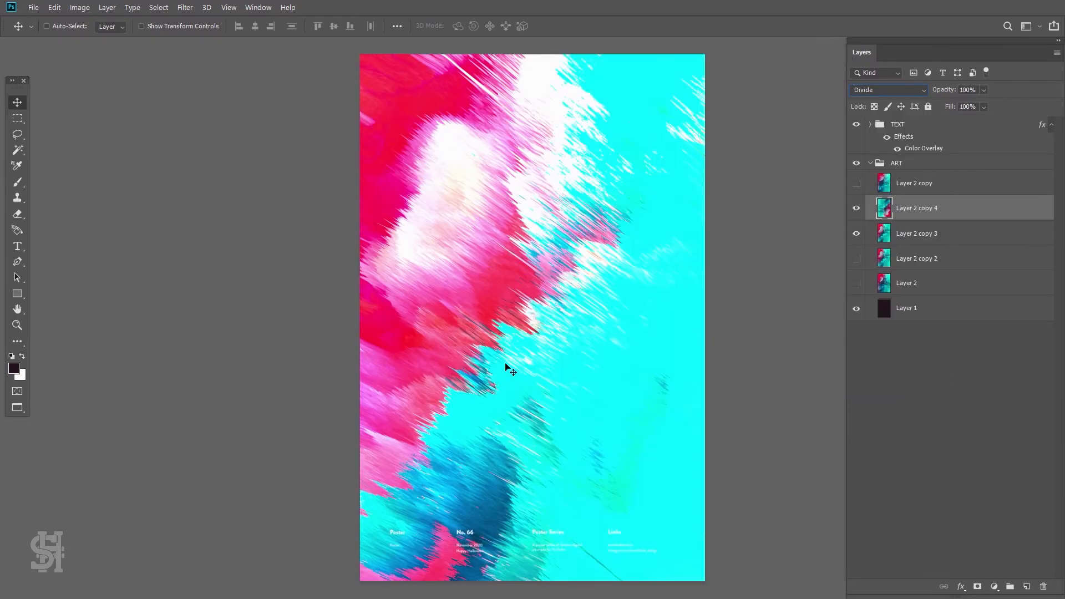
Exclude the red channel from Layer 2 copy 4 in its advanced blending options, keeping green and blue enabled
double_click(975, 220)
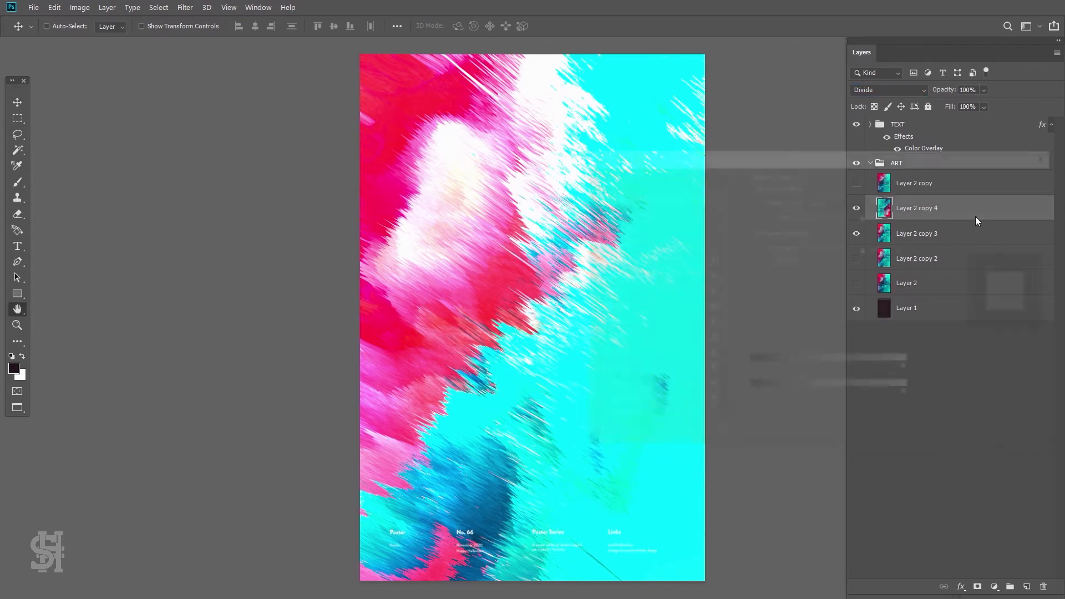
drag(843, 132, 918, 73)
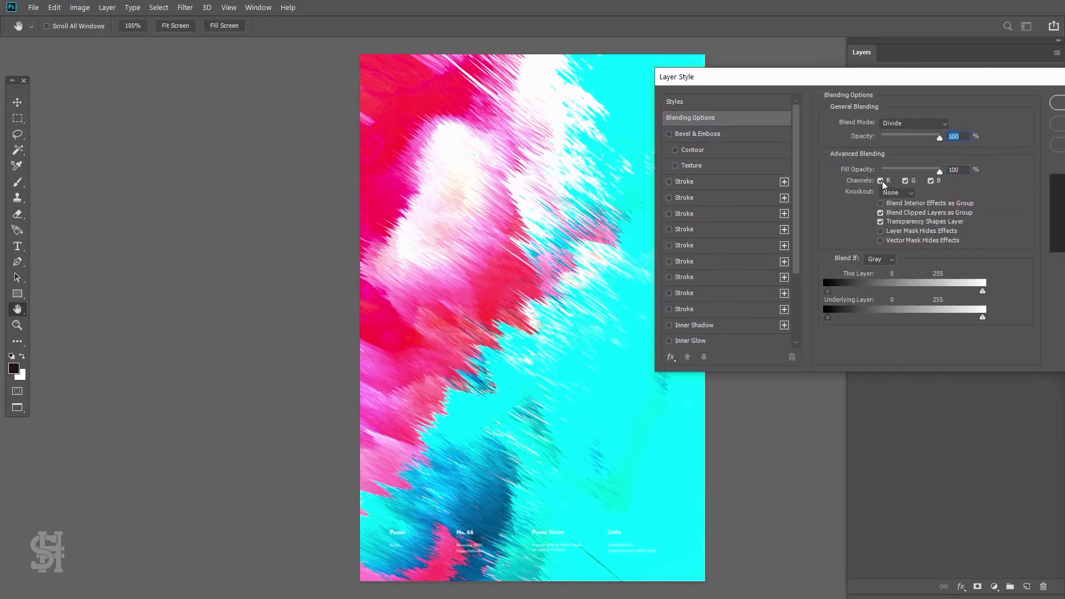
click(882, 182)
click(931, 181)
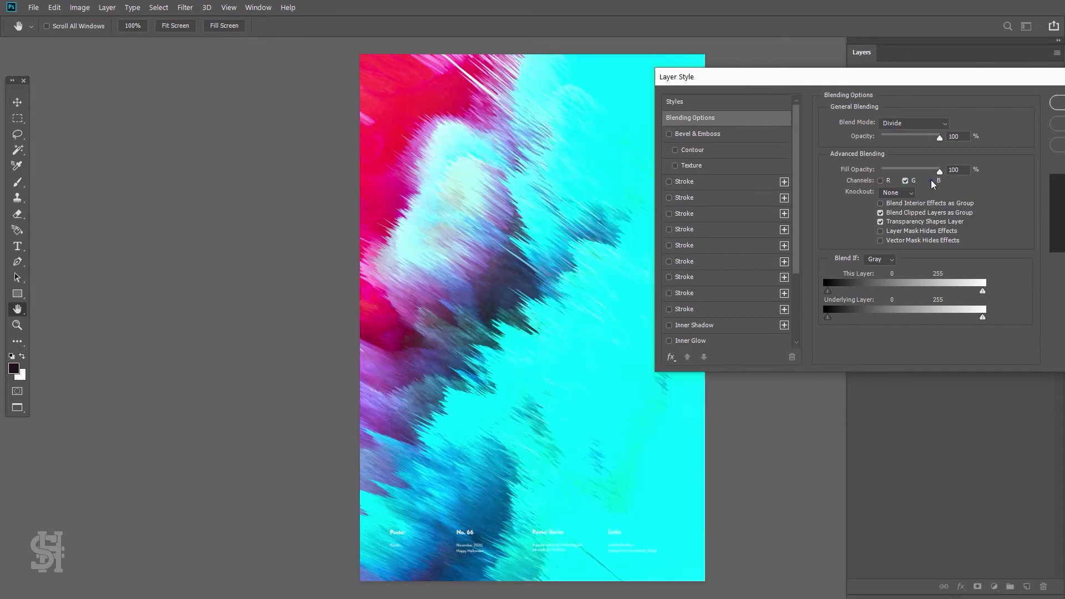
click(930, 181)
click(880, 181)
click(880, 182)
click(880, 181)
click(880, 181)
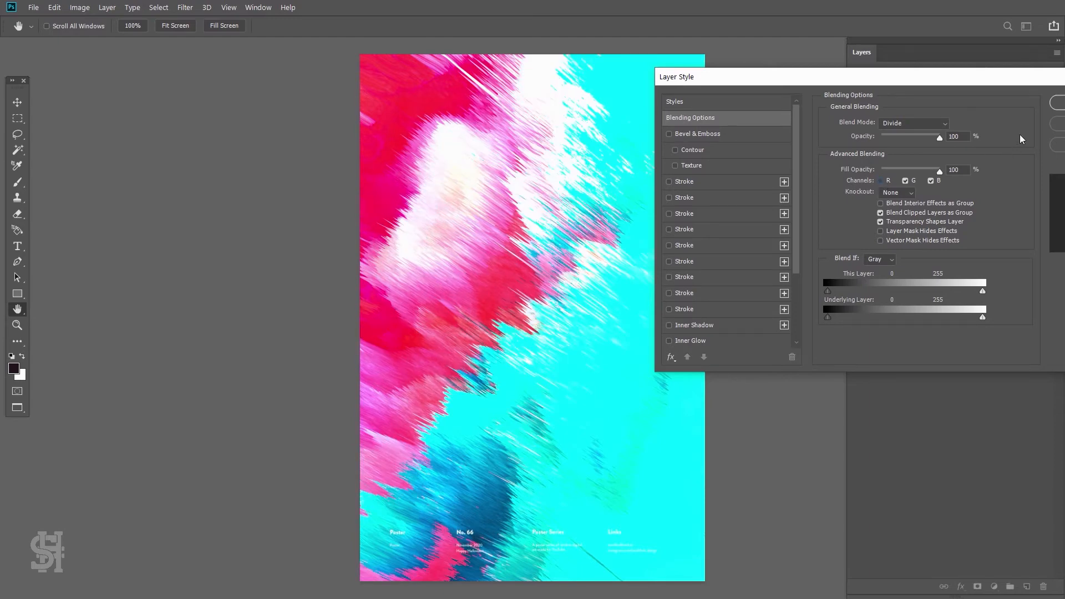
click(1053, 106)
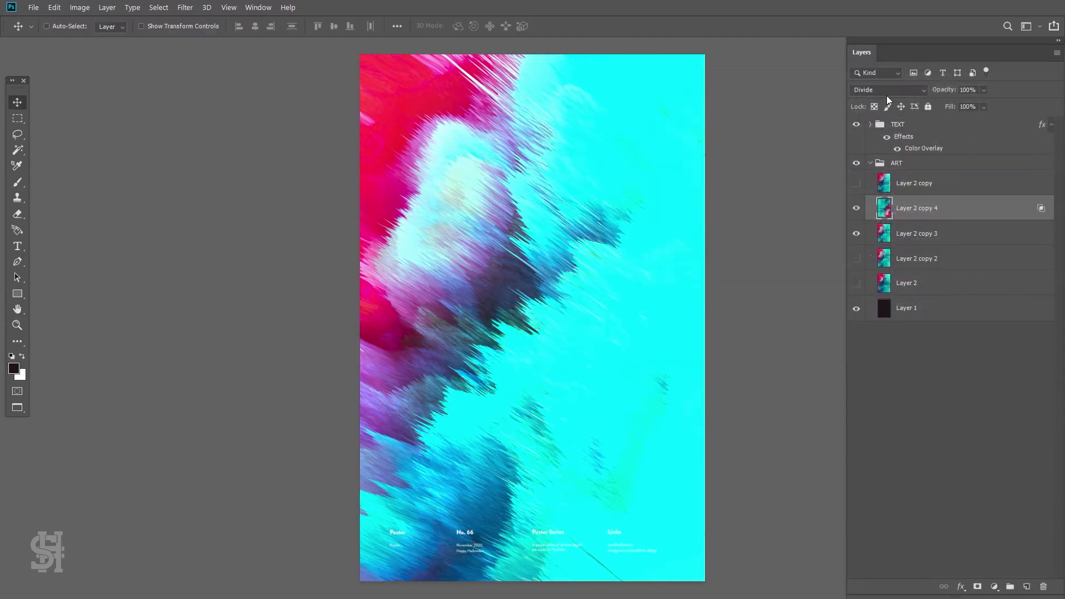
Check the Divide effect on the artwork and reduce the fill of Layer 2 copy 4 to 50%
click(857, 208)
click(857, 208)
drag(984, 106, 918, 121)
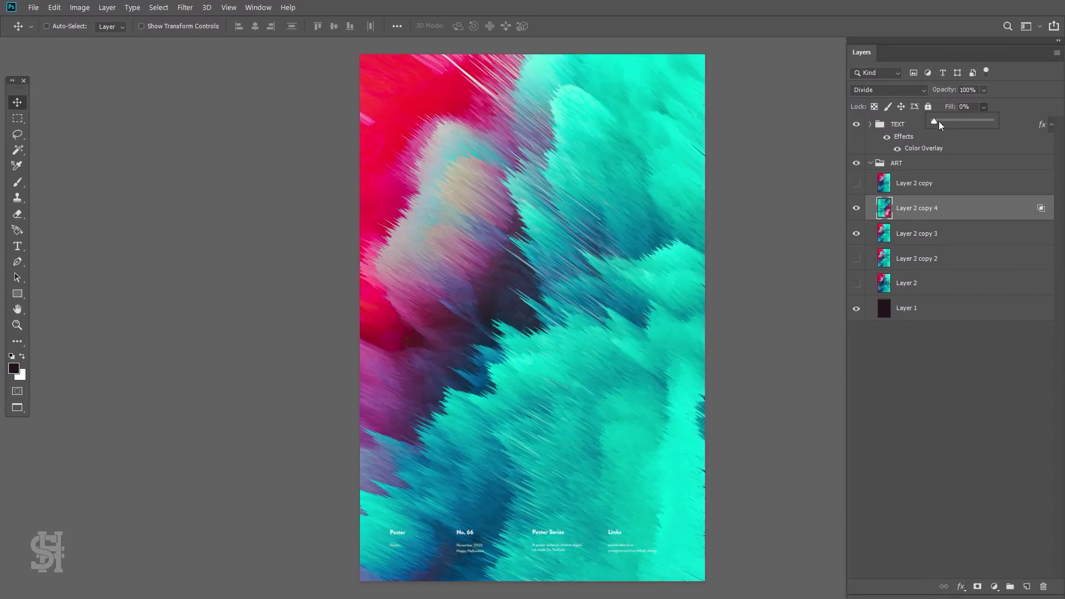
drag(939, 121, 940, 121)
mouse_move(947, 122)
mouse_down()
mouse_move(999, 126)
mouse_move(961, 119)
mouse_up()
Compare the poster with and without the softened Divide layer, leaving Layer 2 copy 4 visible
click(856, 211)
click(857, 211)
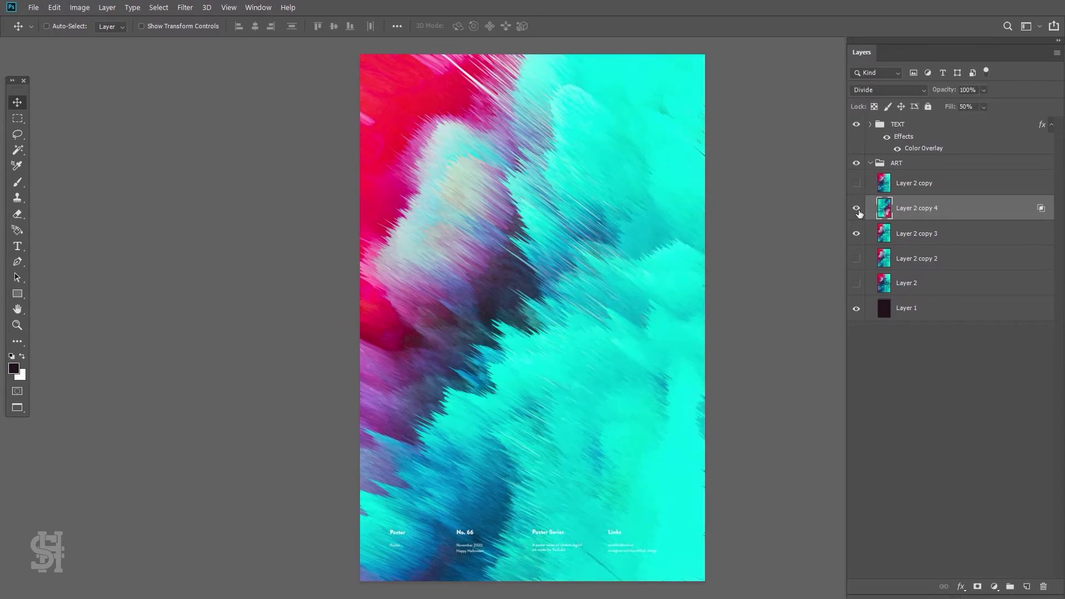
click(856, 209)
click(857, 210)
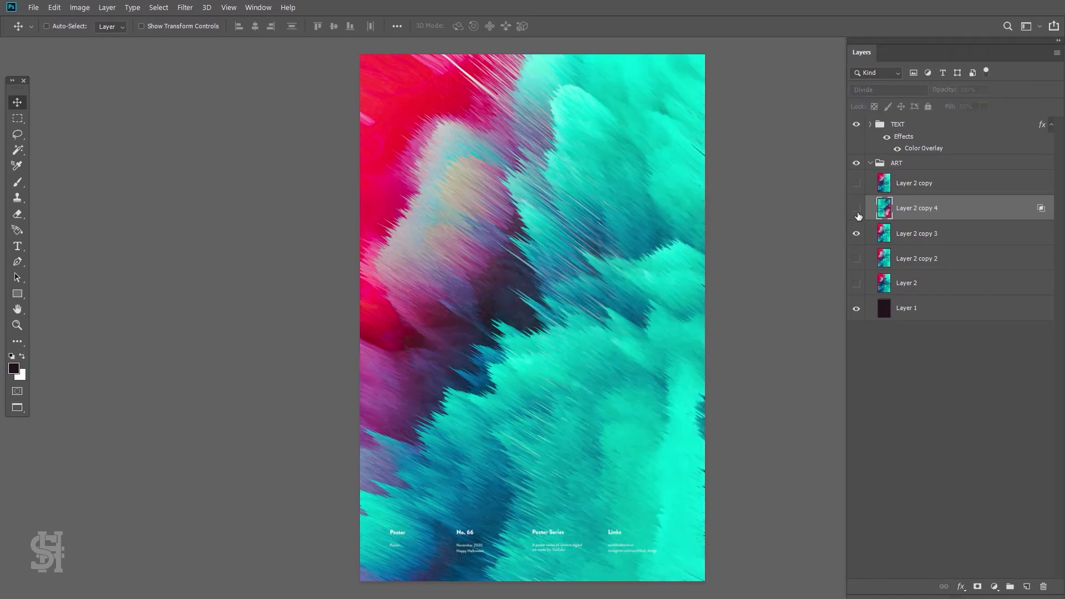
click(857, 210)
click(854, 212)
click(856, 209)
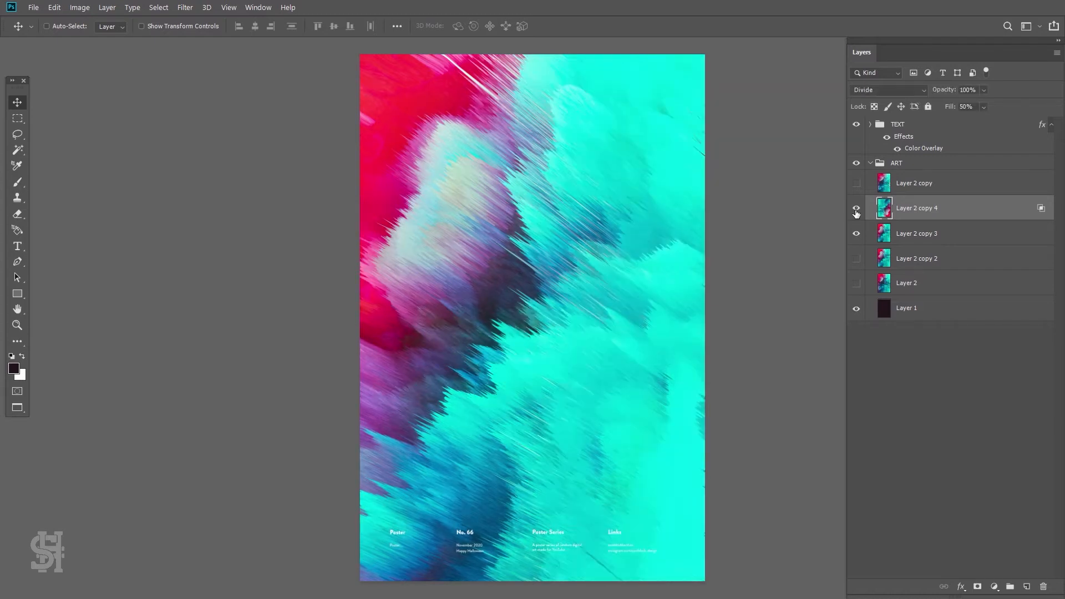
Compare the artwork with and without Layer 2 copy 4 and reduce its fill to 21%
click(856, 211)
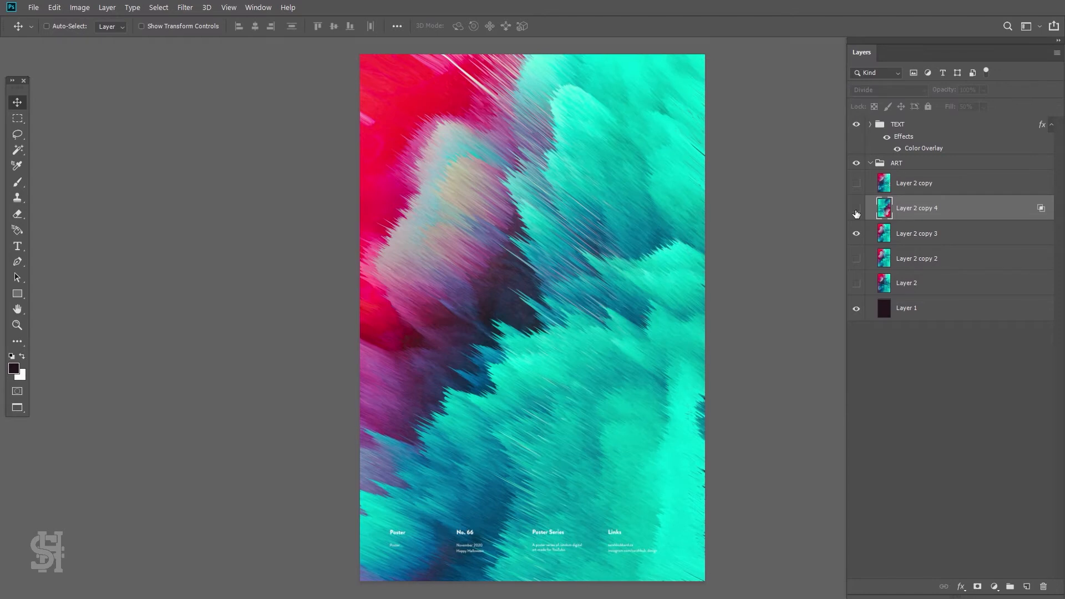
click(856, 211)
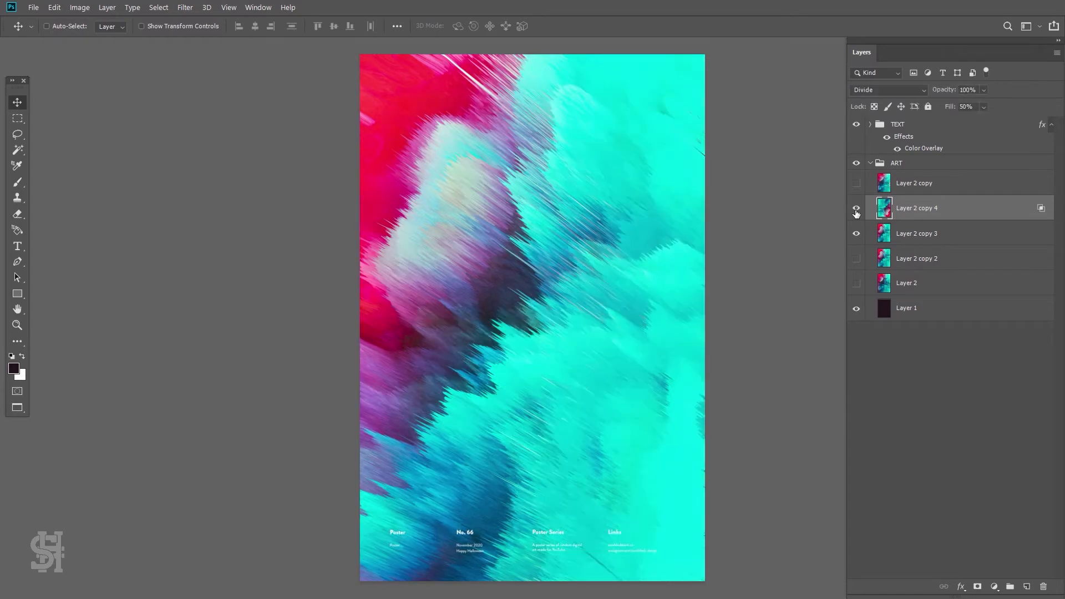
click(855, 213)
click(858, 211)
drag(983, 106, 971, 120)
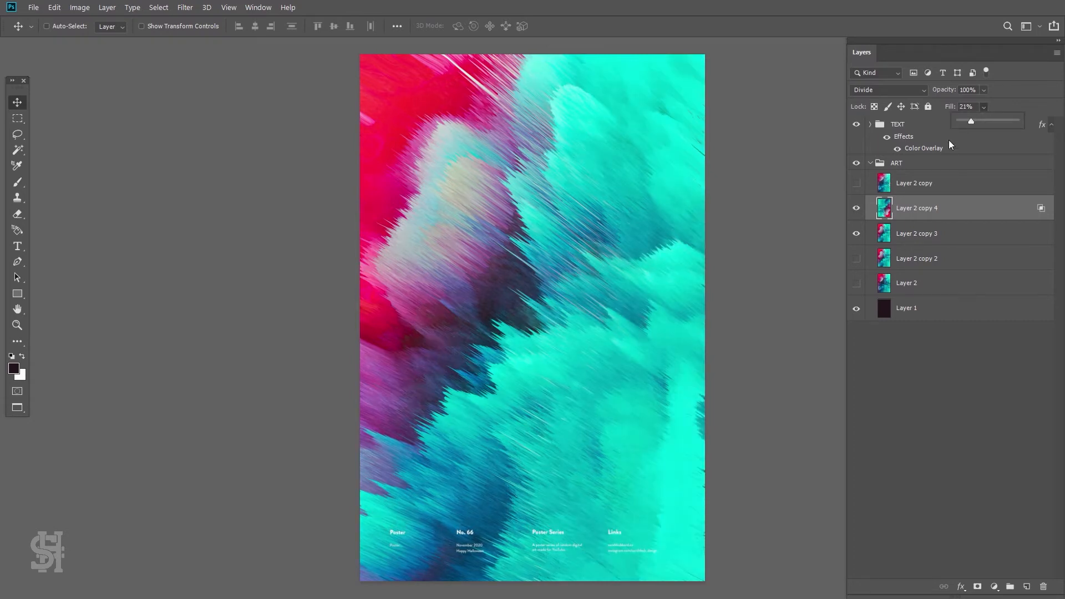
Compare the artwork with Layer 2 copy 4 at its reduced fill shown and hidden, also checking Layer 2 copy
click(856, 210)
click(857, 184)
click(857, 184)
click(857, 209)
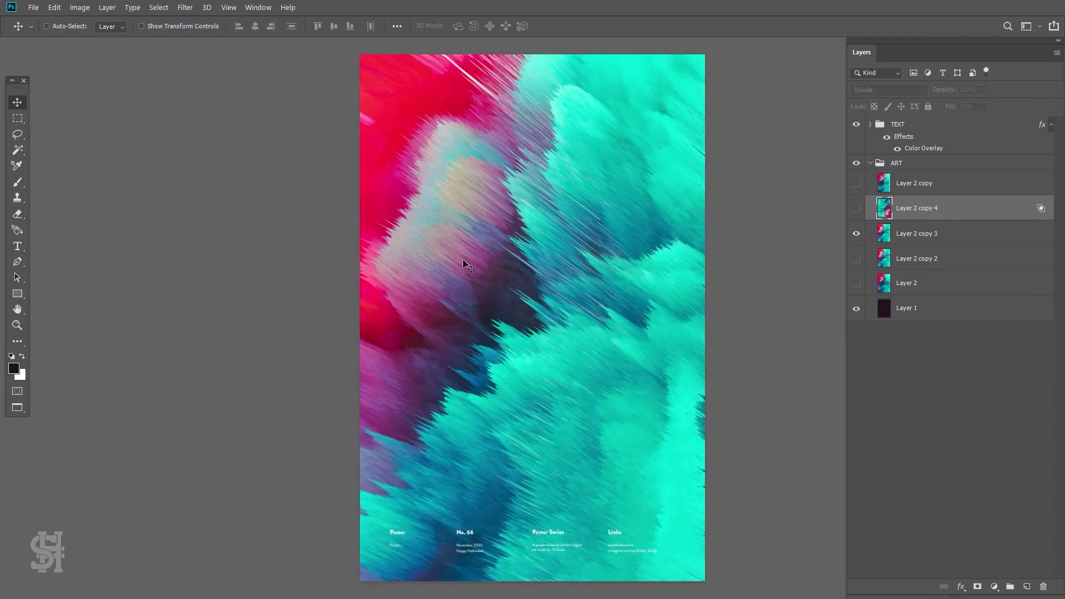
click(857, 209)
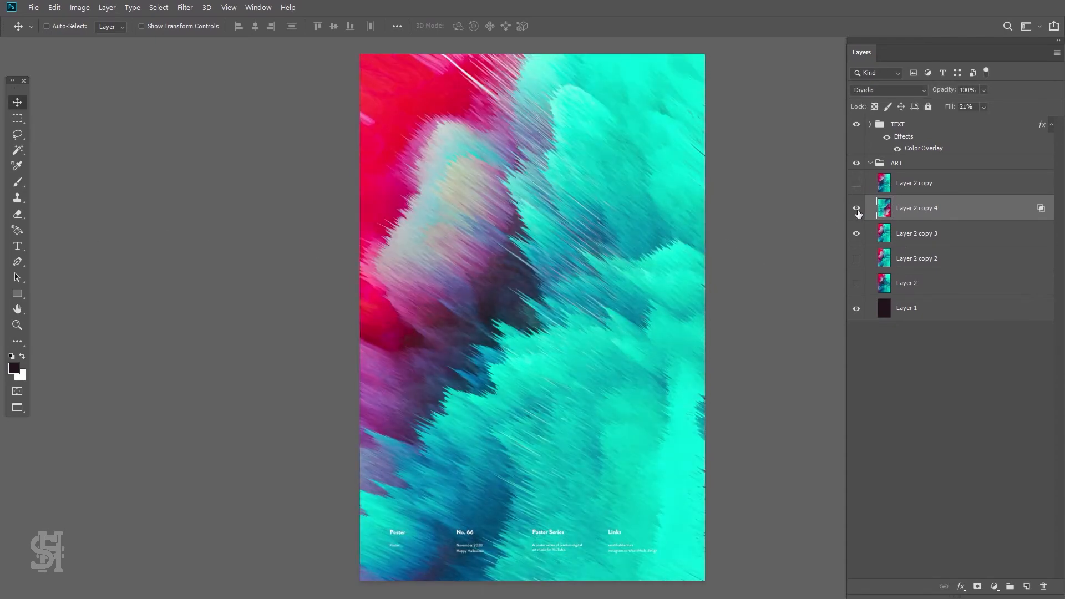
click(857, 209)
click(857, 209)
Duplicate Layer 2 copy 3 and hide the original beneath the new copy
click(914, 240)
right_click(919, 230)
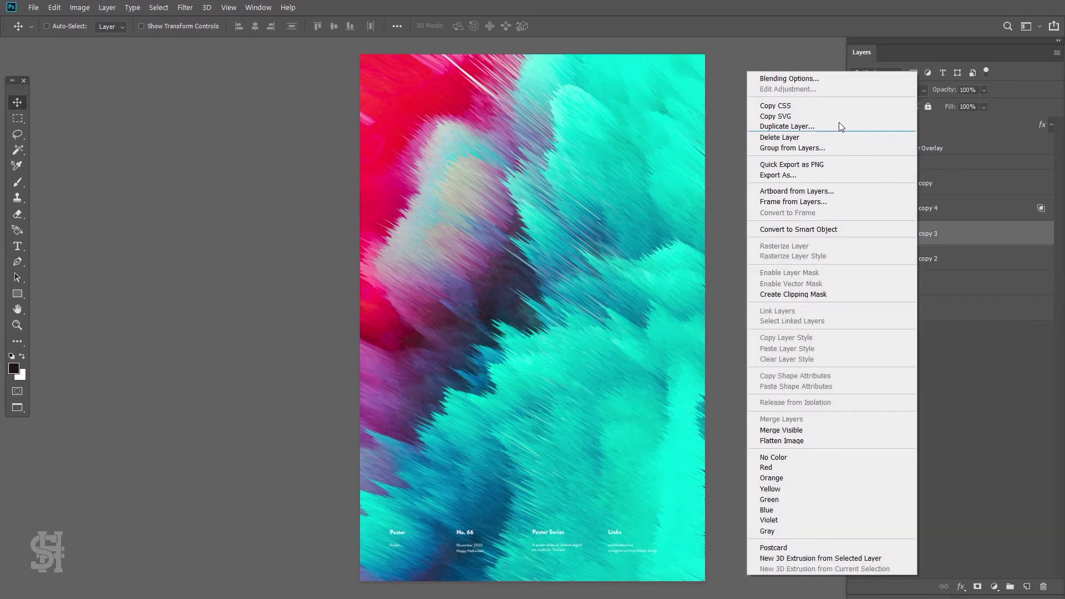
click(832, 125)
click(623, 208)
click(856, 259)
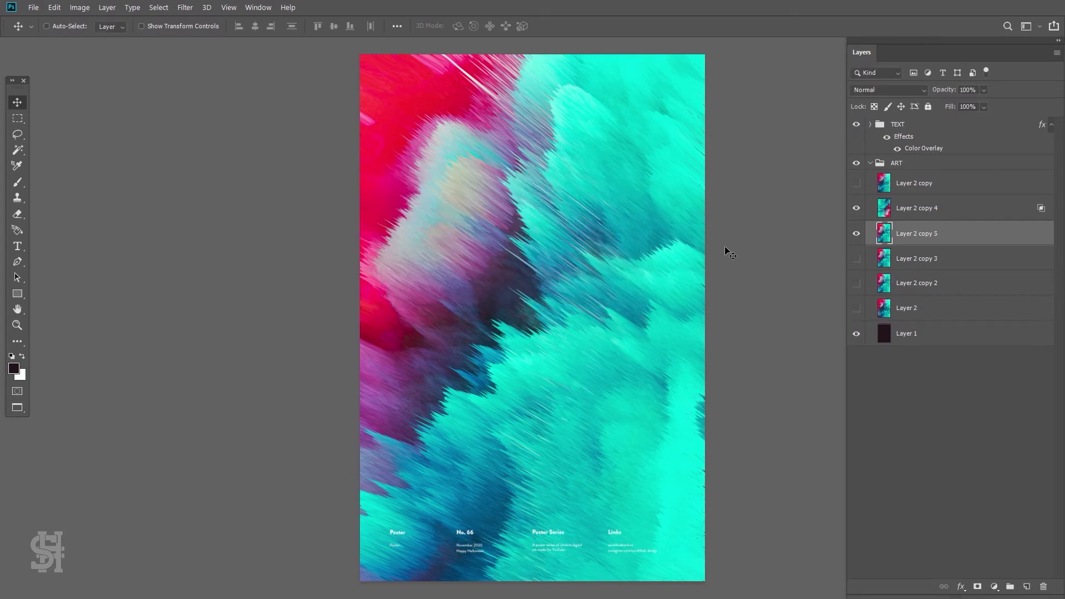
Apply an S-shaped RGB Curves adjustment to the new duplicate, mapping input 178 to output 193 and input 75 to output 60
click(79, 8)
mouse_move(103, 39)
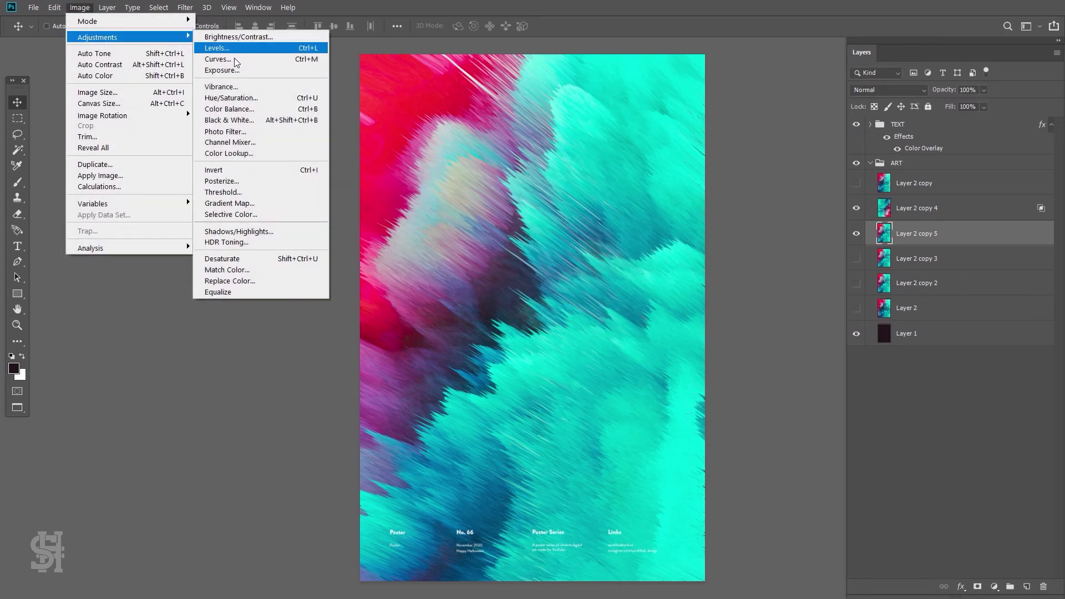
click(237, 61)
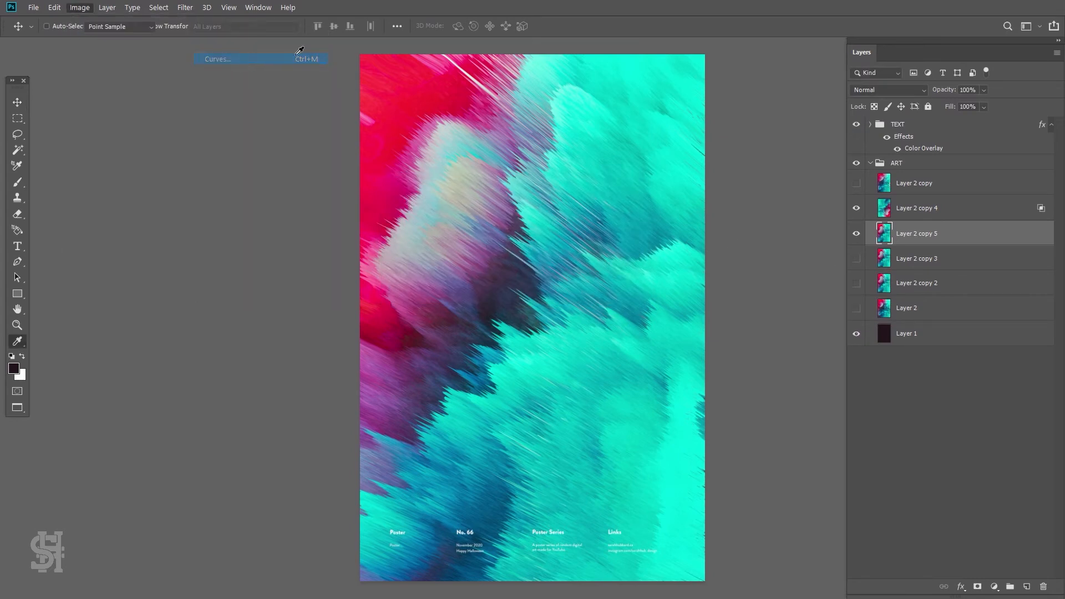
mouse_move(734, 250)
mouse_down()
mouse_move(733, 240)
mouse_move(748, 251)
mouse_up()
drag(794, 192, 804, 171)
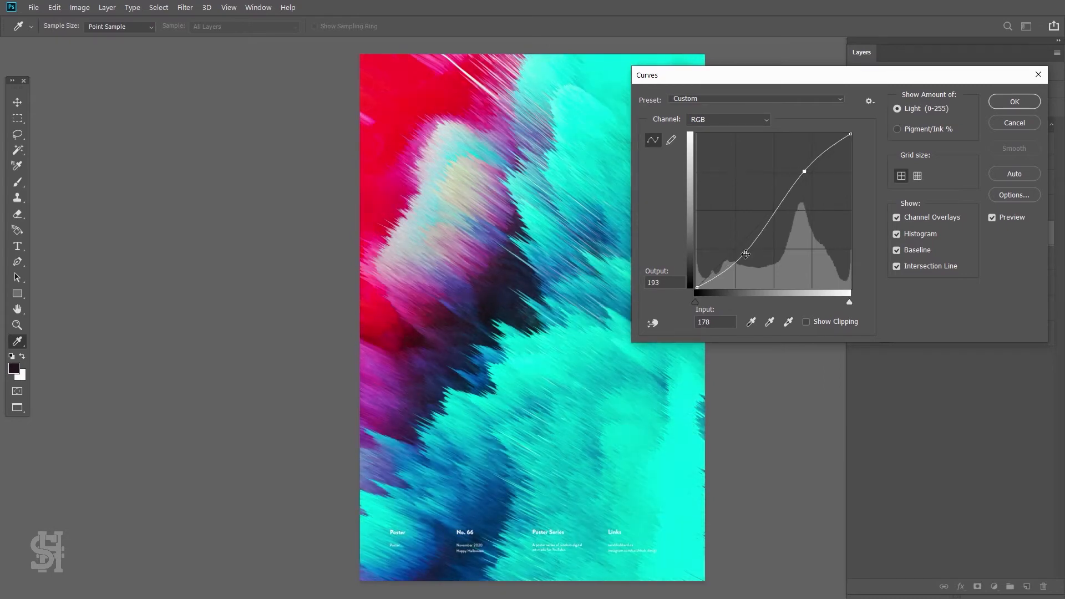
mouse_move(746, 253)
mouse_down()
mouse_move(733, 243)
mouse_move(742, 251)
mouse_up()
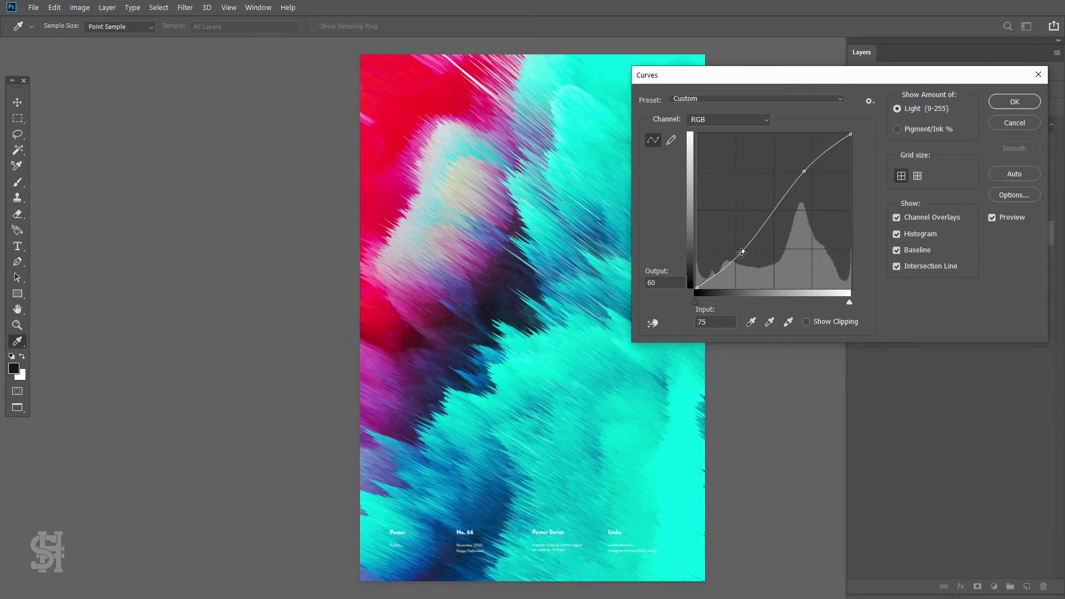
click(1004, 106)
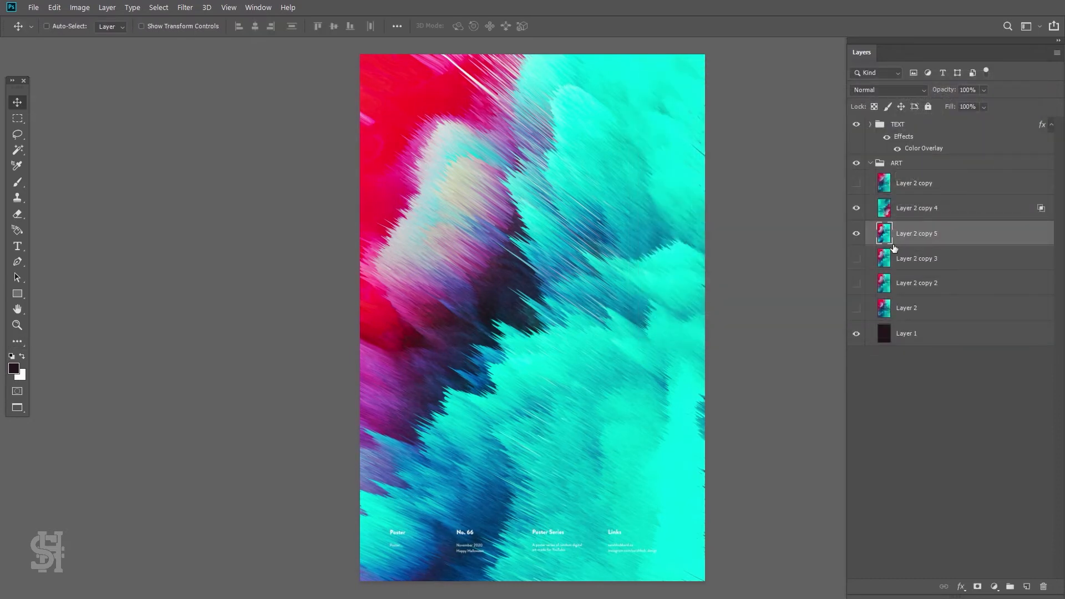
Show Layer 2 copy 3 again and compare it with the curves-adjusted Layer 2 copy 5, leaving both visible
click(856, 258)
click(857, 235)
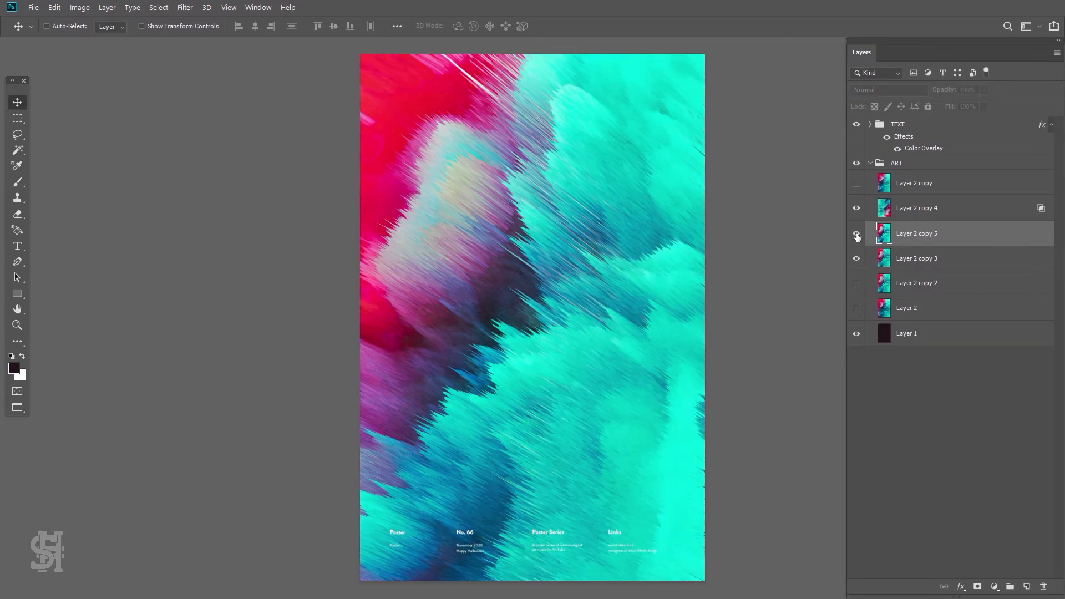
click(856, 235)
click(856, 235)
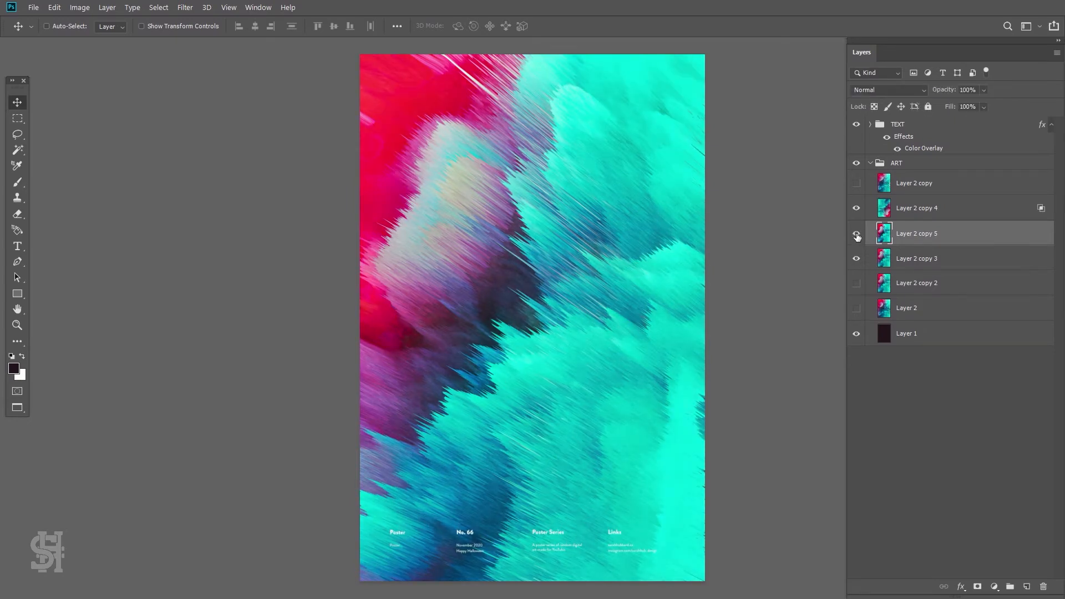
click(856, 235)
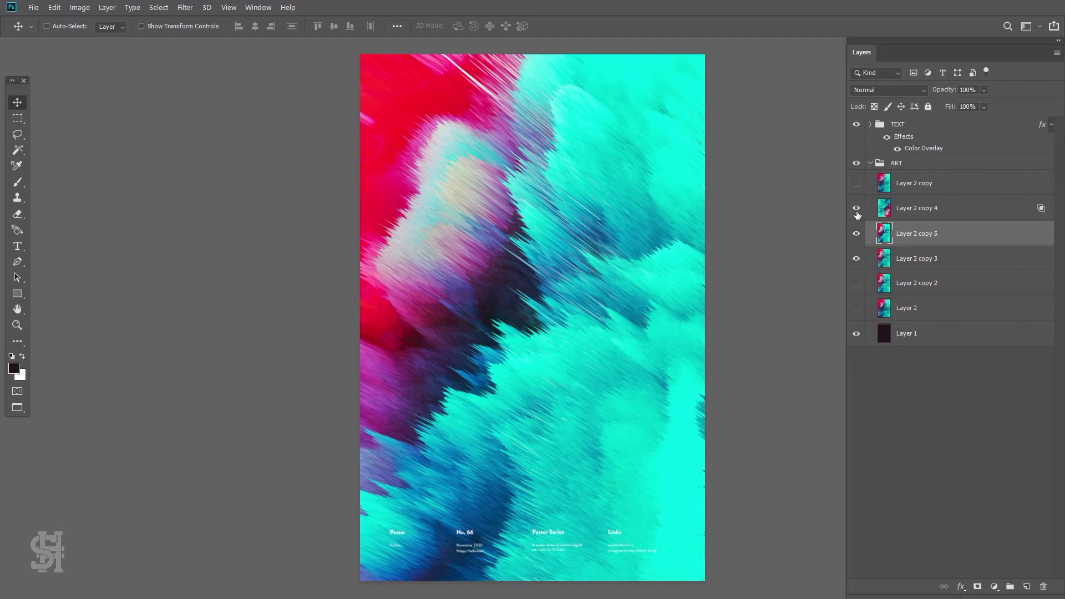
Check the effect of Layer 2 copy 4 over the higher-contrast artwork by hiding and showing it
click(856, 212)
click(858, 213)
click(857, 210)
click(859, 214)
click(943, 214)
click(855, 209)
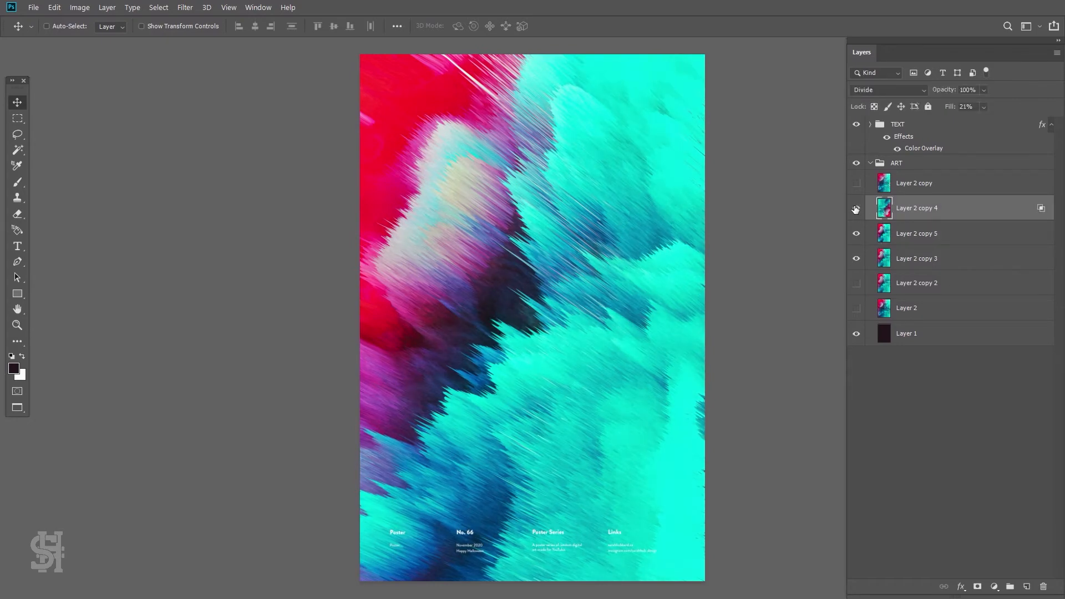
Try including the red channel and excluding green or blue in Layer 2 copy 4's advanced blending options, and discard the changes
double_click(943, 209)
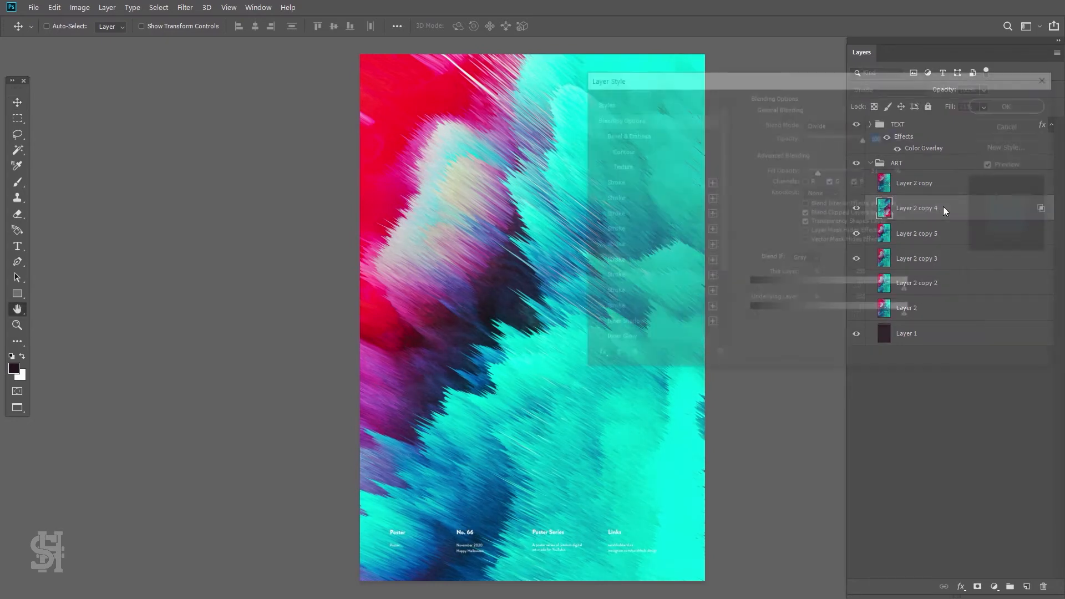
click(806, 181)
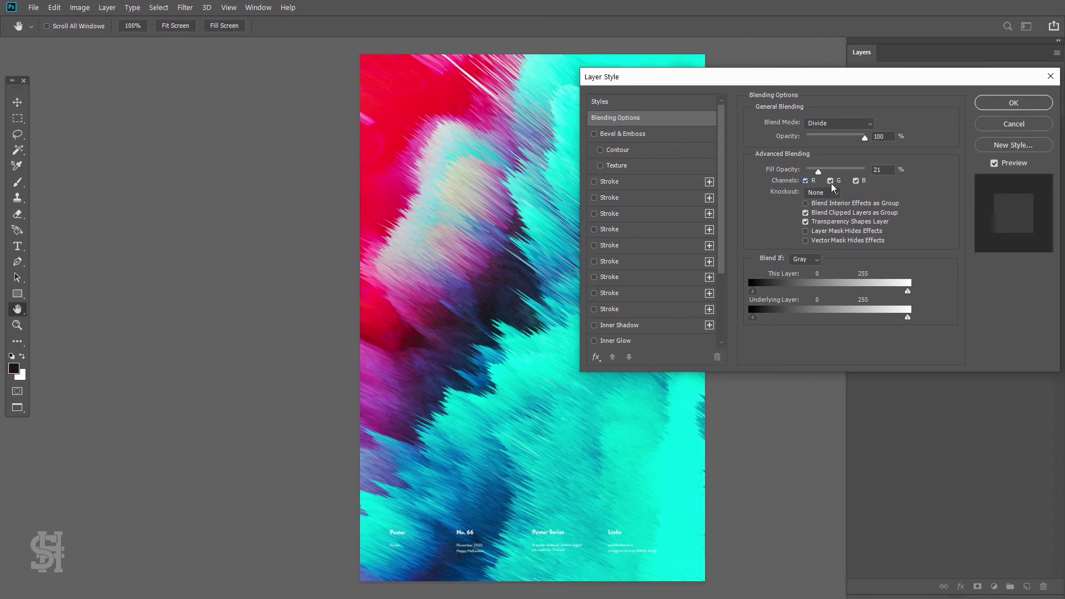
click(830, 182)
click(831, 182)
click(857, 181)
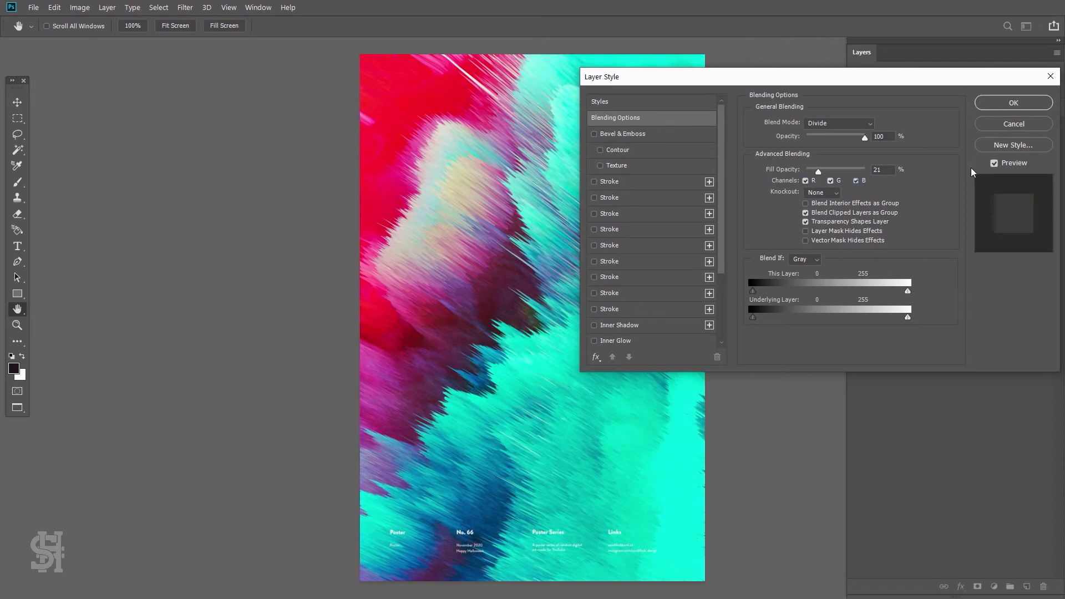
click(1012, 124)
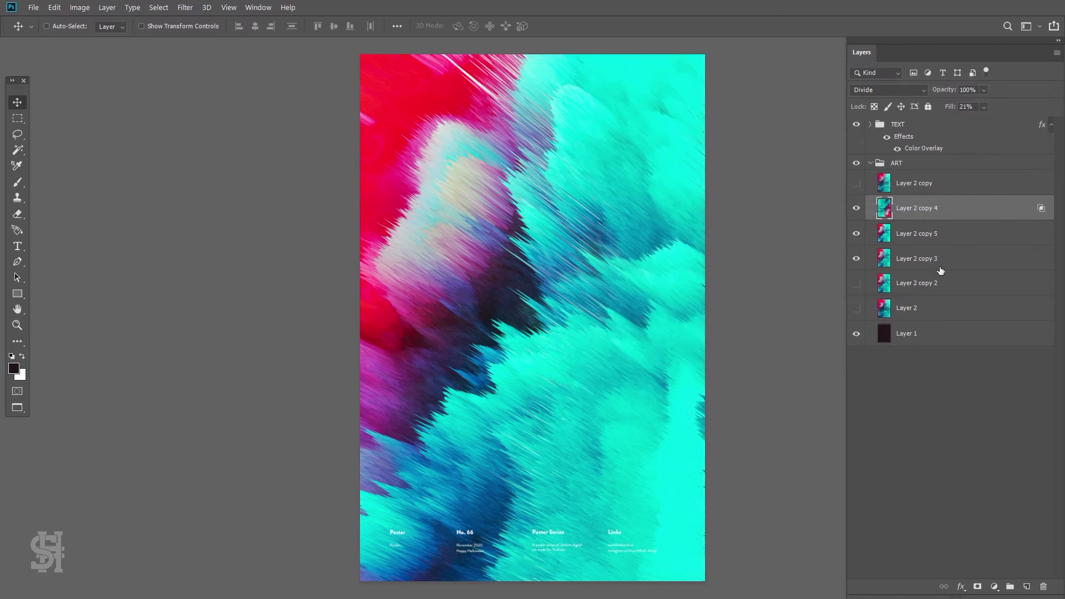
Delete Layer 2 copy 4 and add a new empty layer directly above Layer 2 copy in the ART group
click(1043, 586)
click(17, 118)
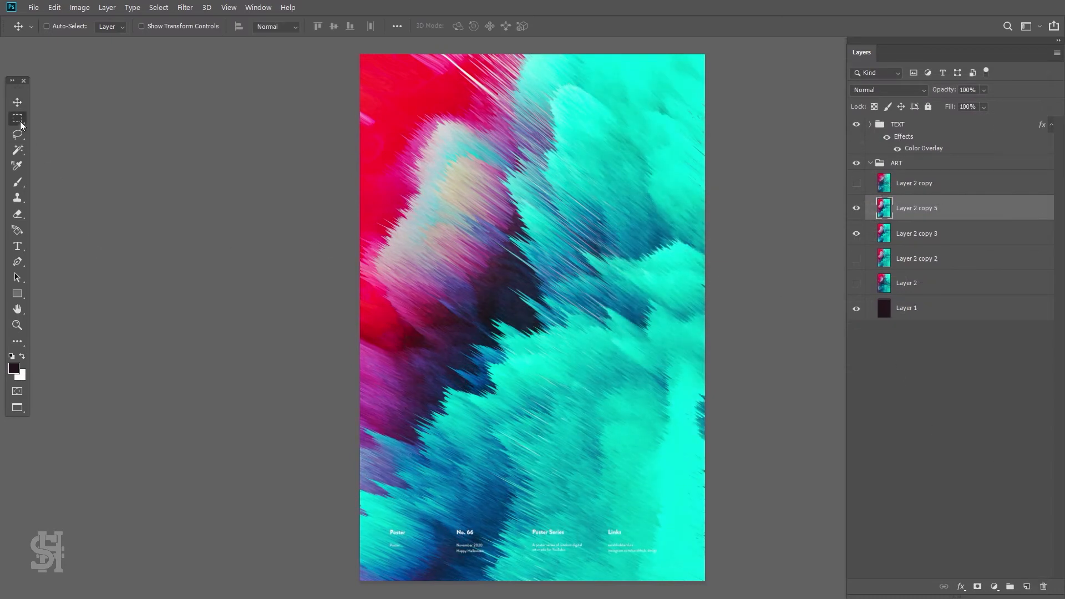
click(910, 185)
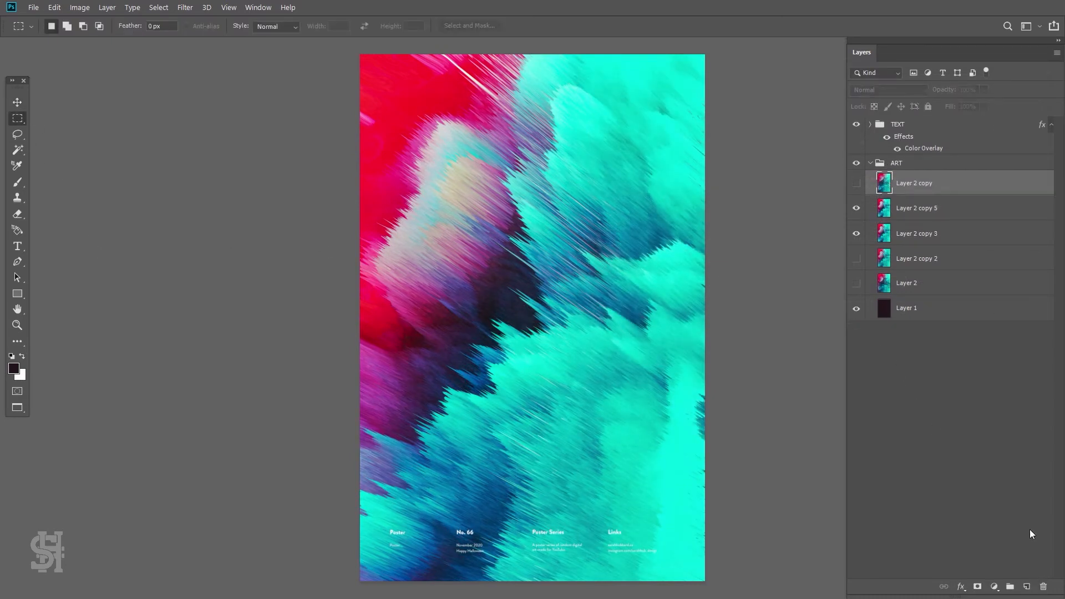
click(1027, 586)
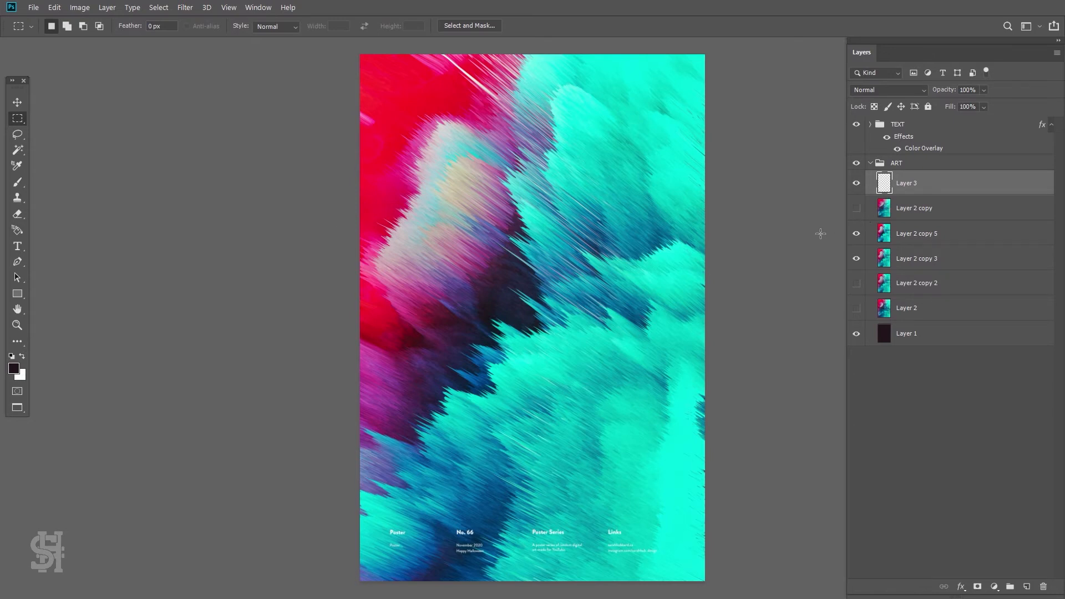
Sample the artwork's pink-red (fe0d58) as the background colour and its bright cyan as the foreground colour
click(13, 368)
click(380, 294)
key(Return)
key(m)
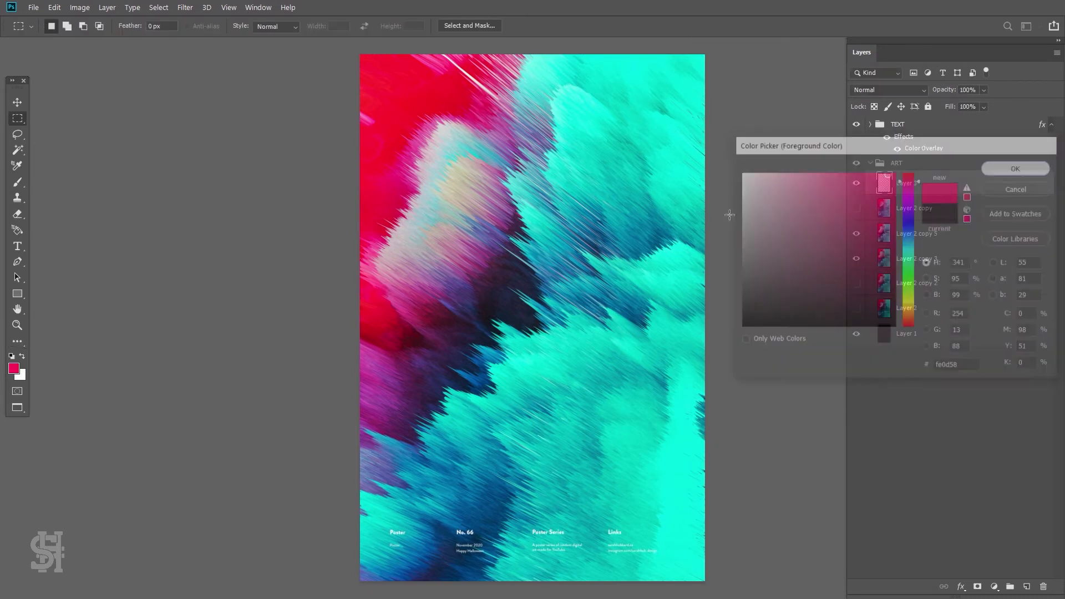
key(x)
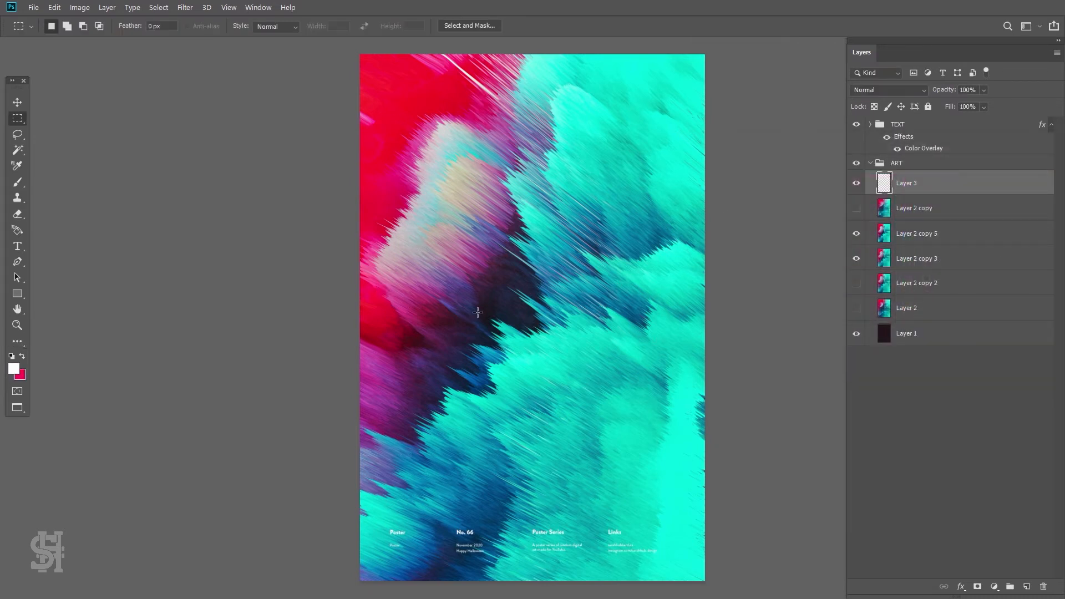
key(i)
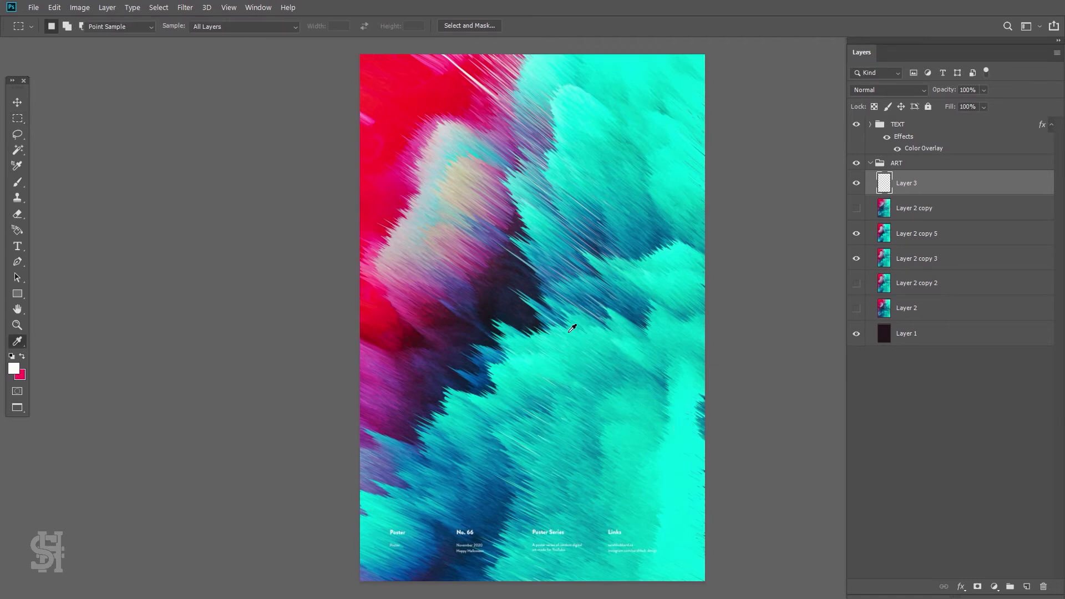
click(506, 366)
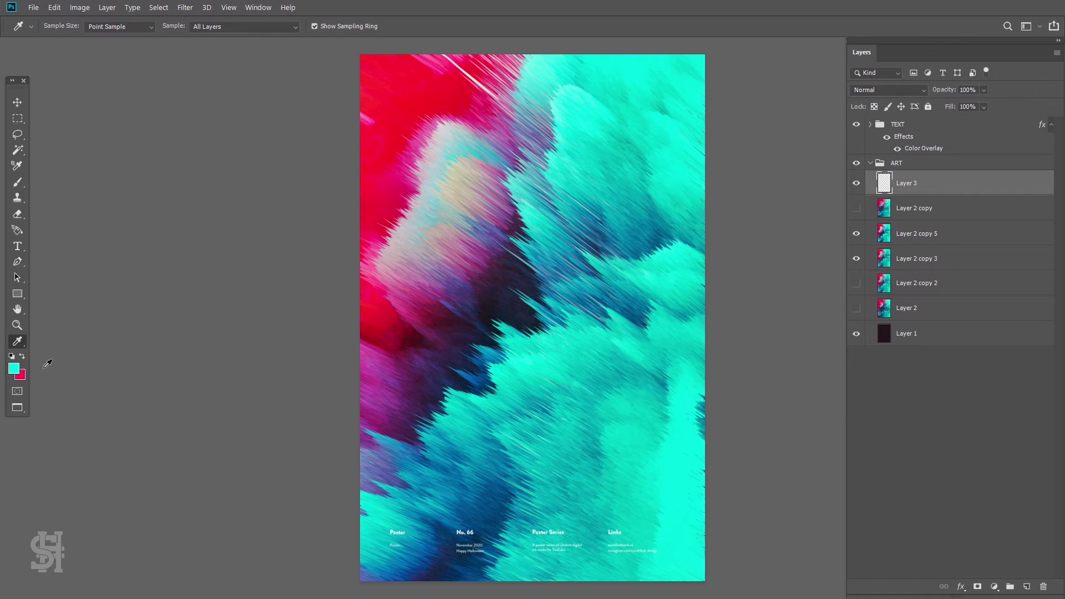
Fill Layer 3 with a diagonal foreground-to-background linear gradient, pink at the poster's upper-left corner and cyan at its lower-right corner
key(g)
click(92, 26)
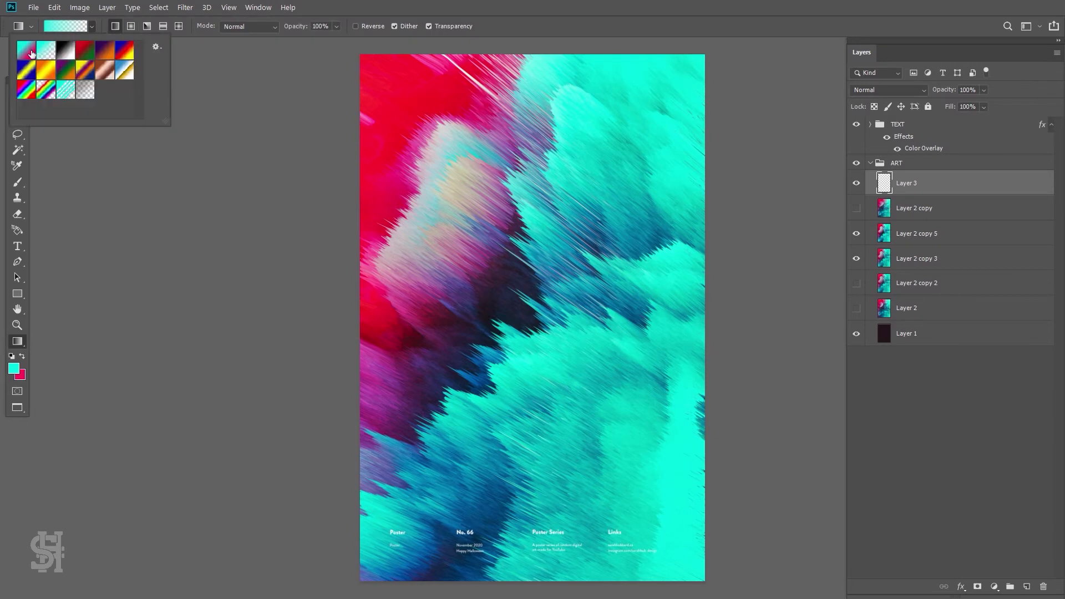
click(31, 52)
click(388, 83)
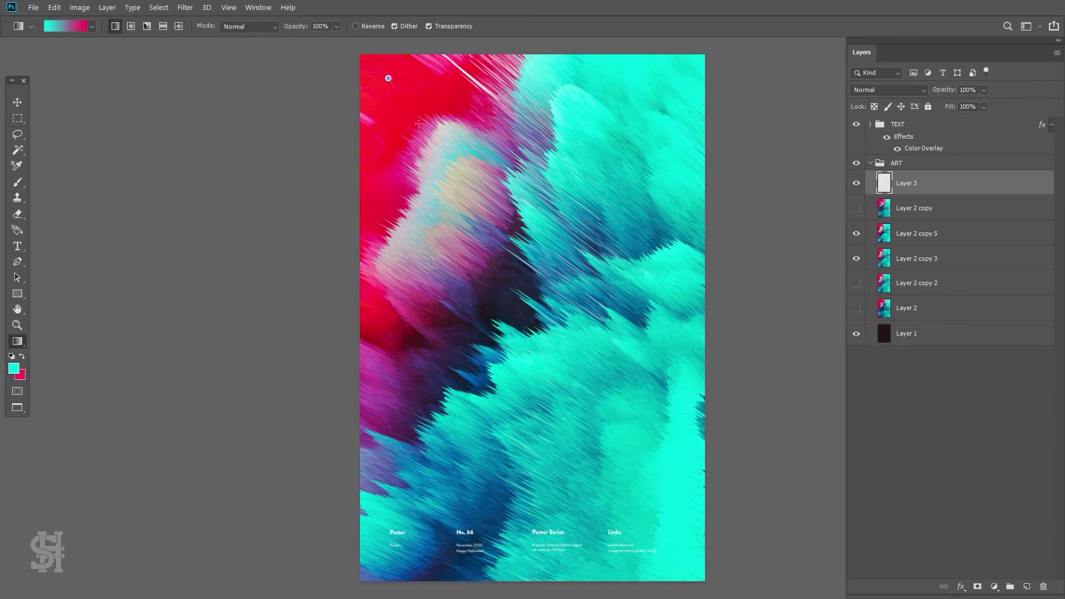
drag(388, 79, 679, 549)
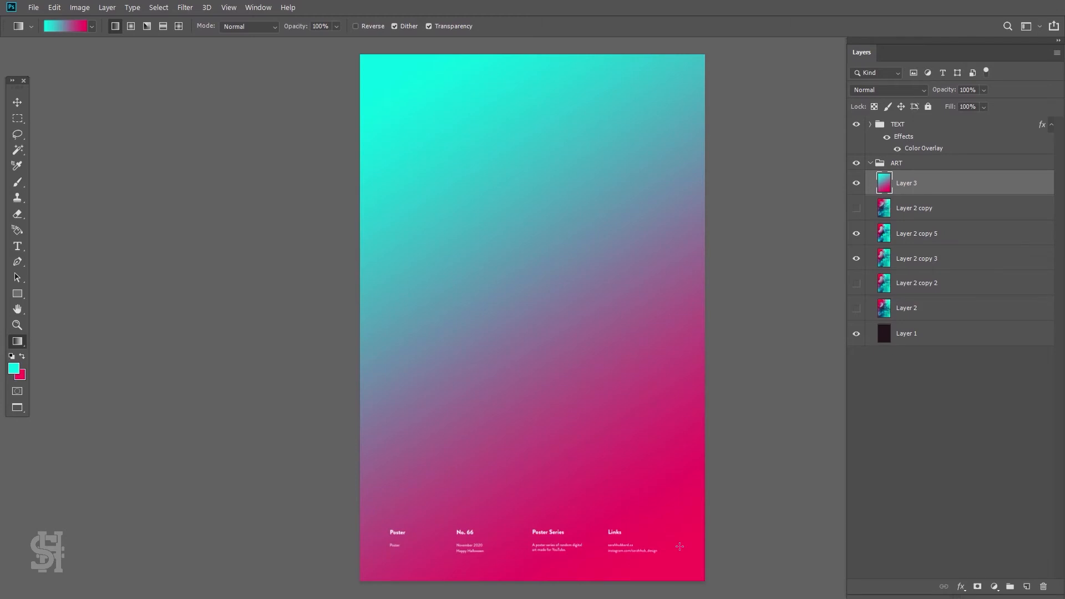
drag(408, 114, 395, 104)
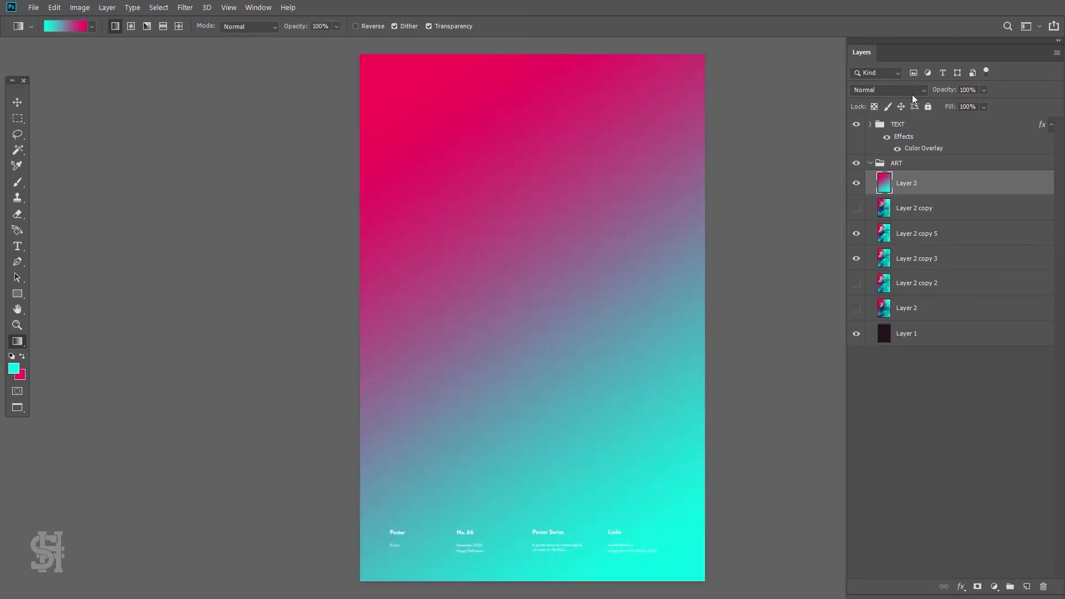
Set the gradient layer's blend mode to Overlay and compare the poster with and without it, leaving it visible
click(912, 91)
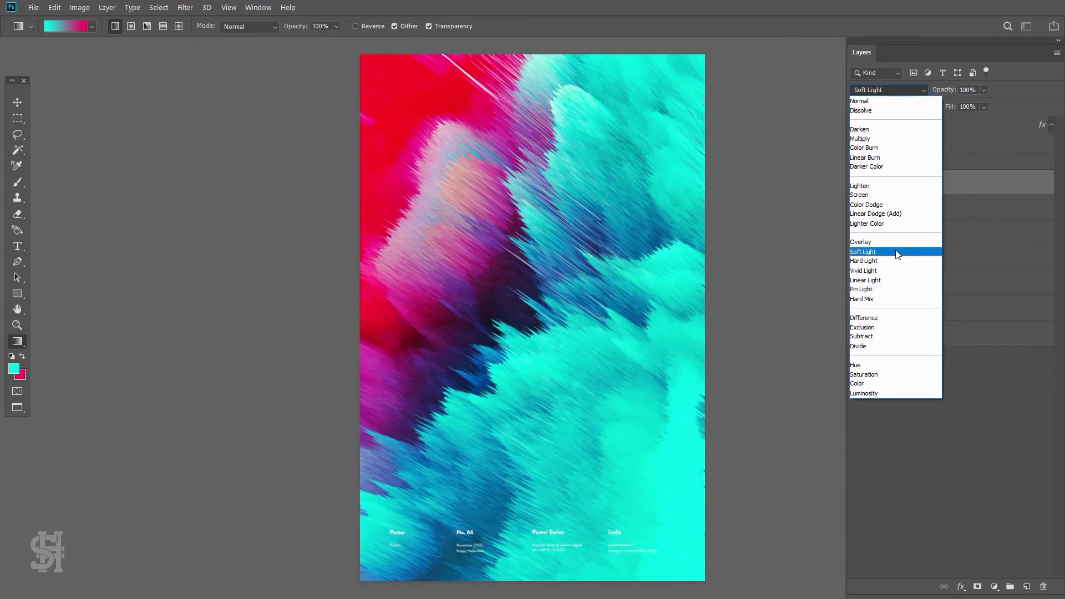
click(887, 242)
click(856, 185)
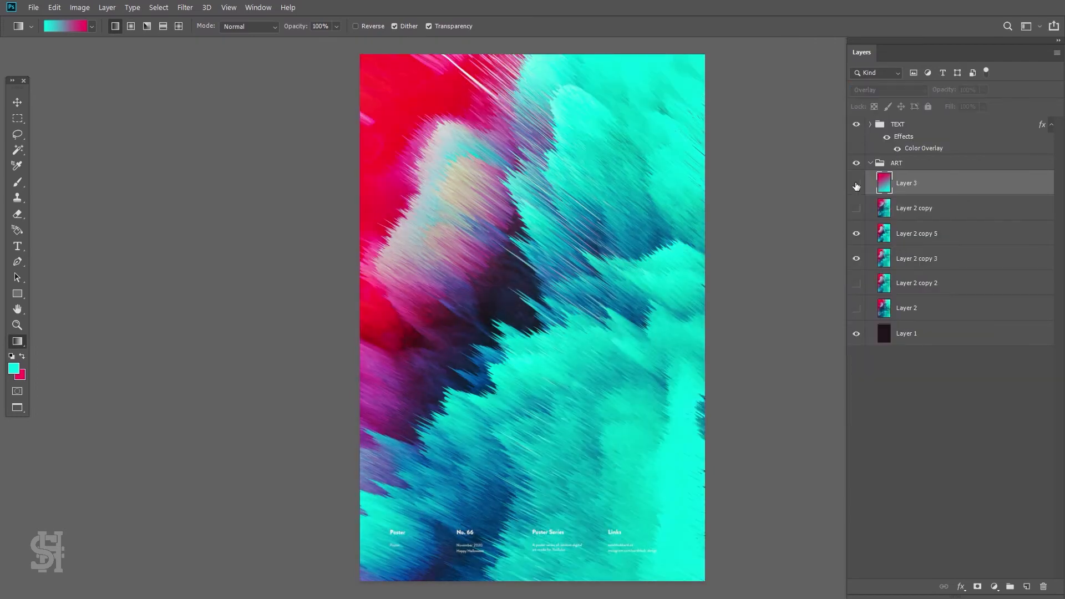
click(855, 185)
click(856, 185)
click(855, 187)
click(856, 185)
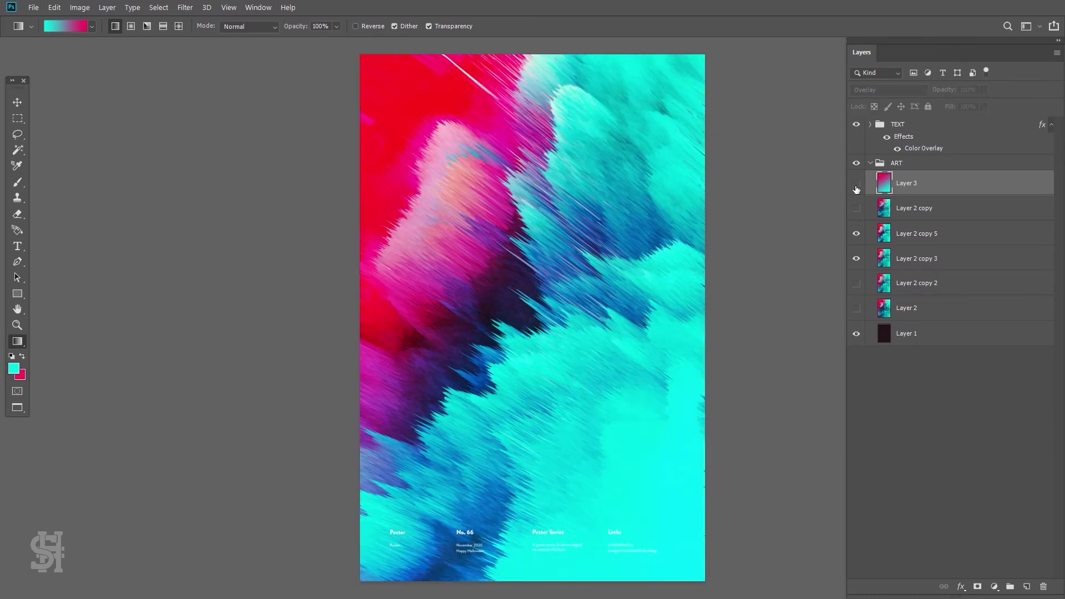
click(857, 185)
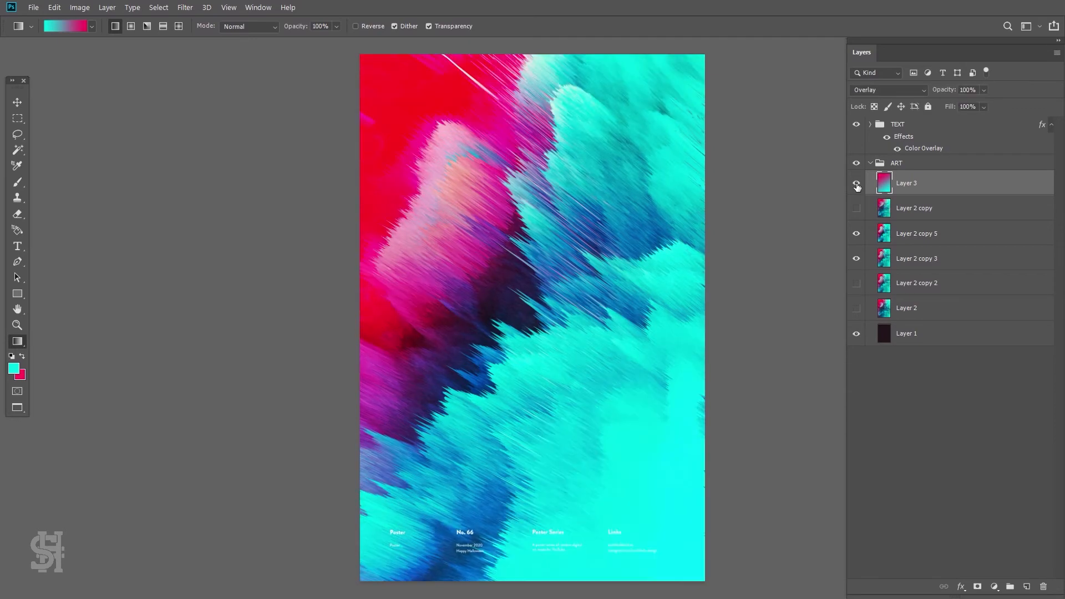
Compare the poster with and without Layer 3, and reduce the layer's fill to 40%
click(856, 184)
click(856, 186)
mouse_move(980, 109)
mouse_down()
mouse_move(945, 121)
mouse_move(966, 121)
mouse_up()
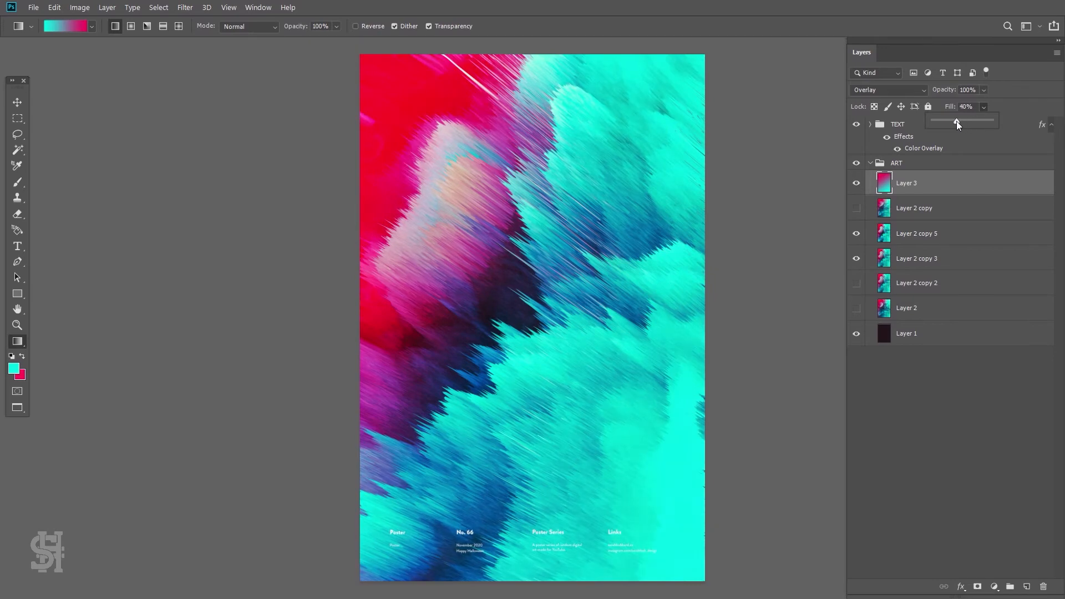
click(719, 196)
Rotate the Layer 3 gradient so that its cyan end is at the poster's top and its pink end at the bottom
key(ctrl+t)
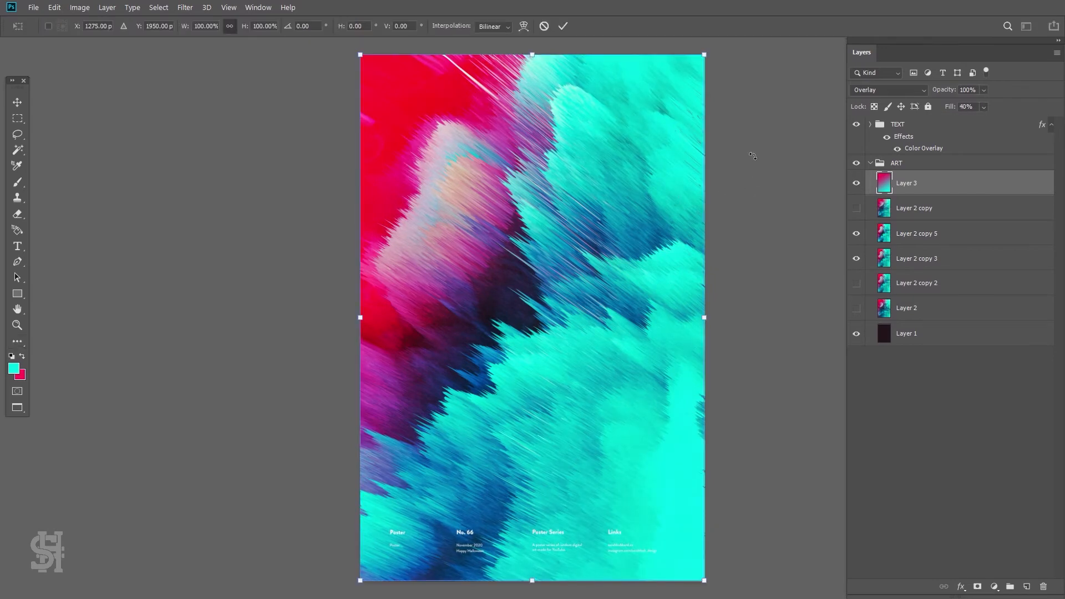
drag(752, 156, 405, 410)
key(Return)
key(g)
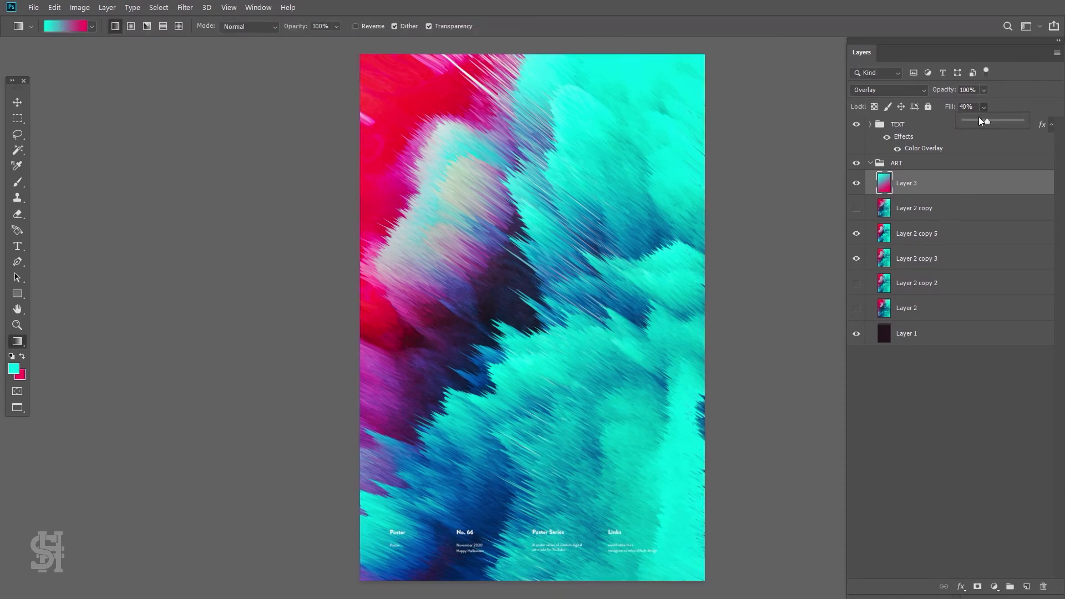
Raise Layer 3's fill to 70% and compare the poster with and without the rotated gradient, leaving it visible
mouse_move(991, 120)
mouse_down()
mouse_move(1038, 125)
mouse_move(1004, 127)
mouse_up()
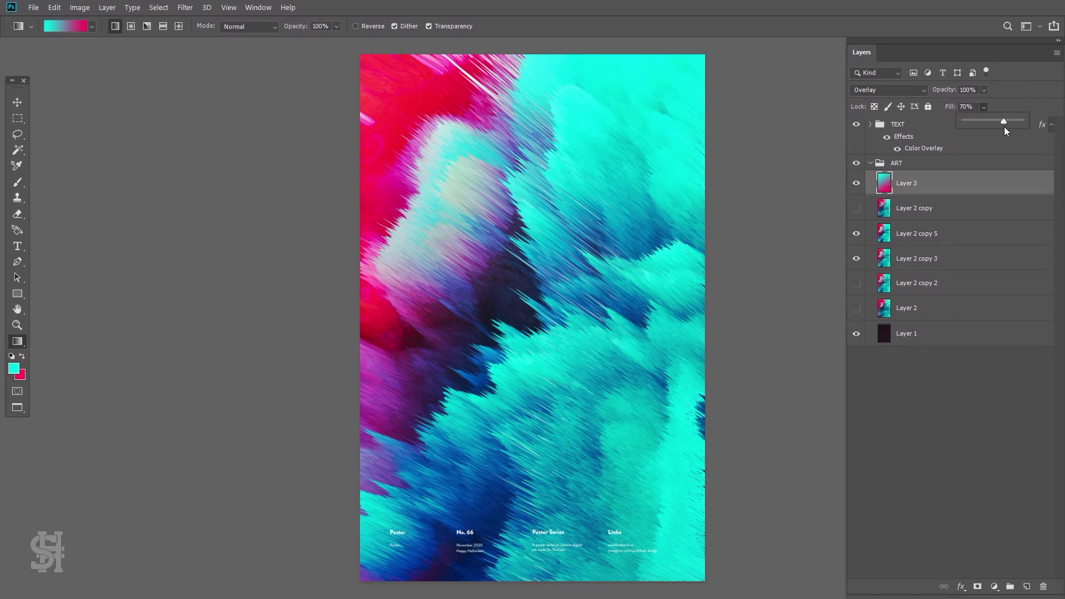
click(857, 185)
click(856, 184)
click(857, 185)
click(857, 185)
click(857, 186)
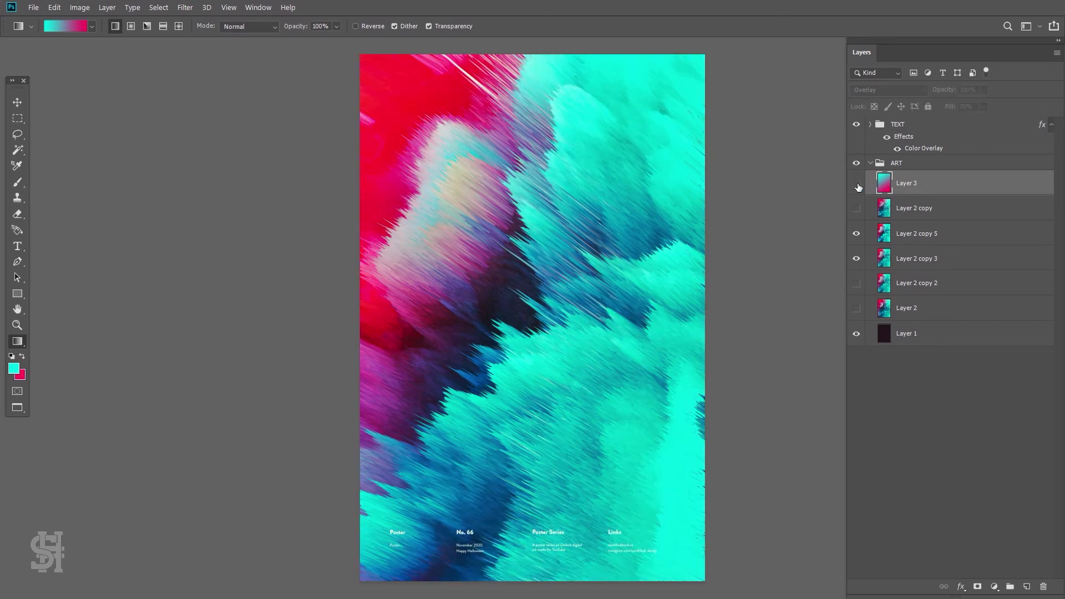
click(858, 186)
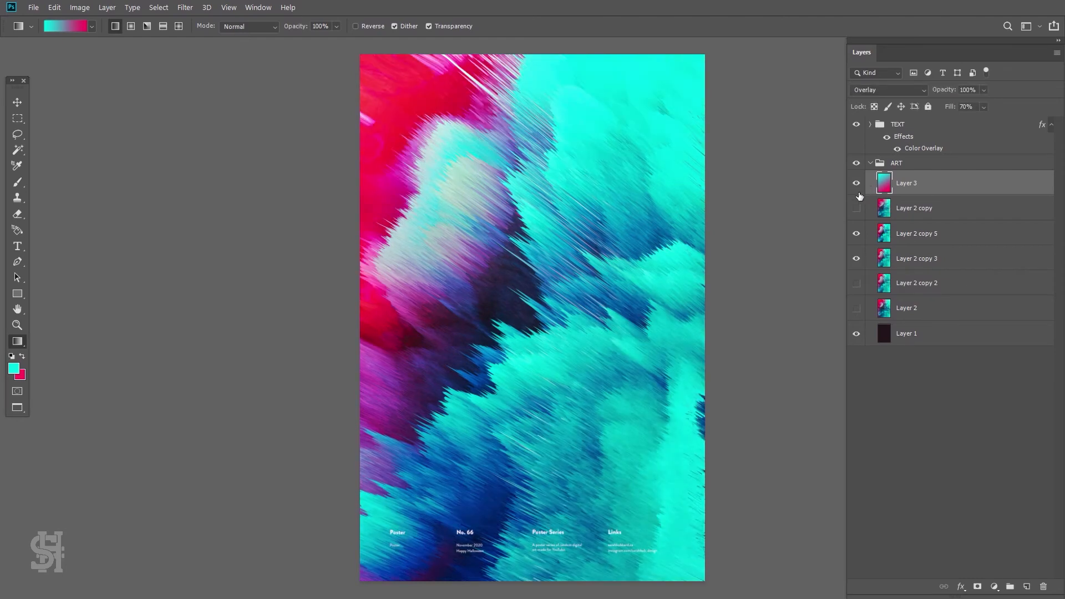
Return Layer 3 to Normal blending at 100% fill and cover it with a diagonal linear gradient from purple (bd00ec) to pink-red
click(899, 91)
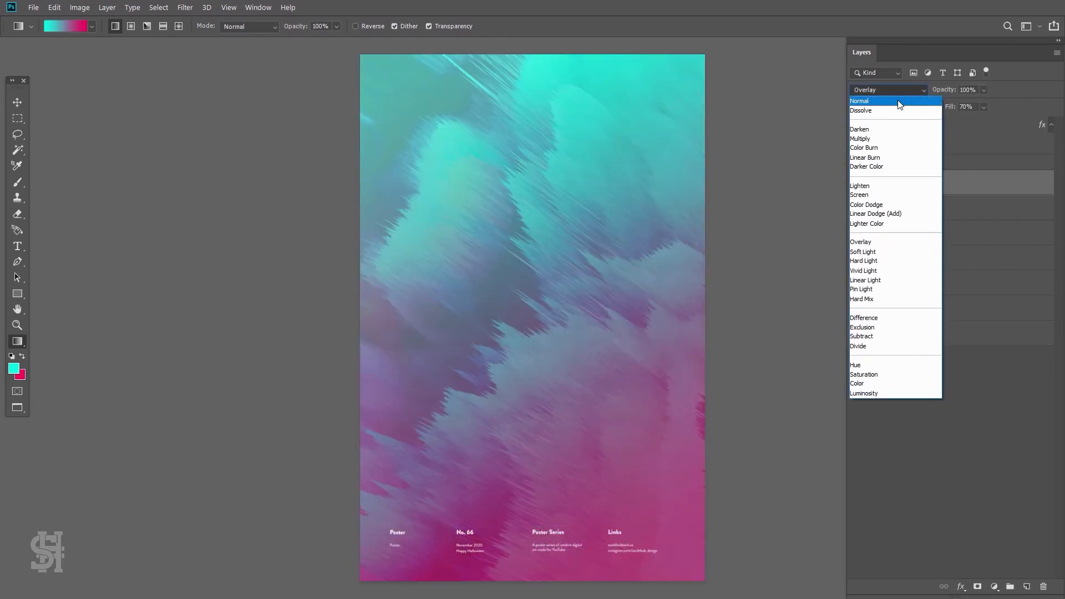
click(899, 103)
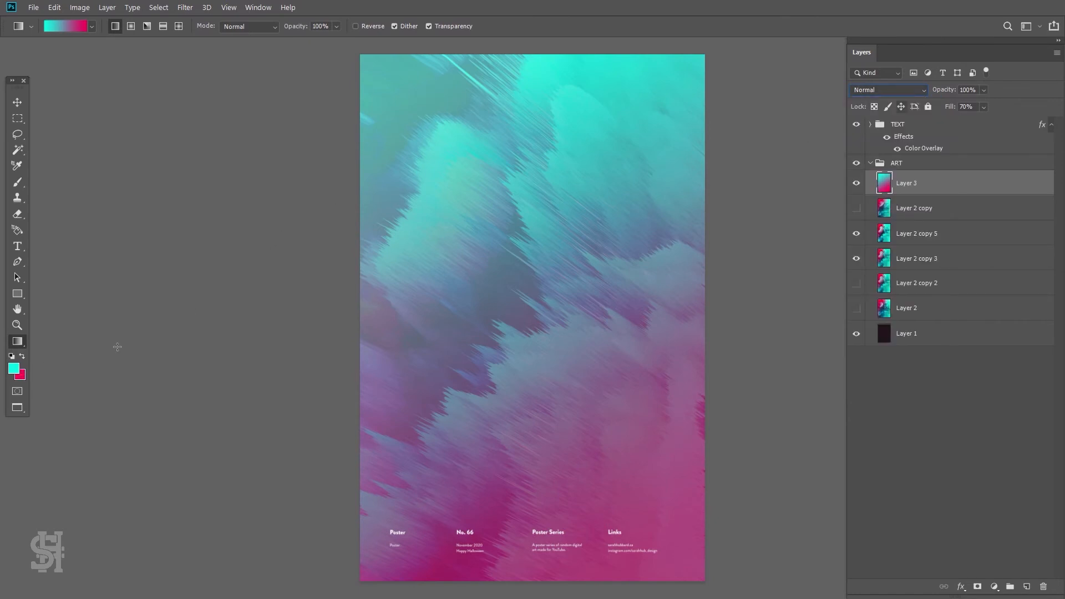
click(56, 9)
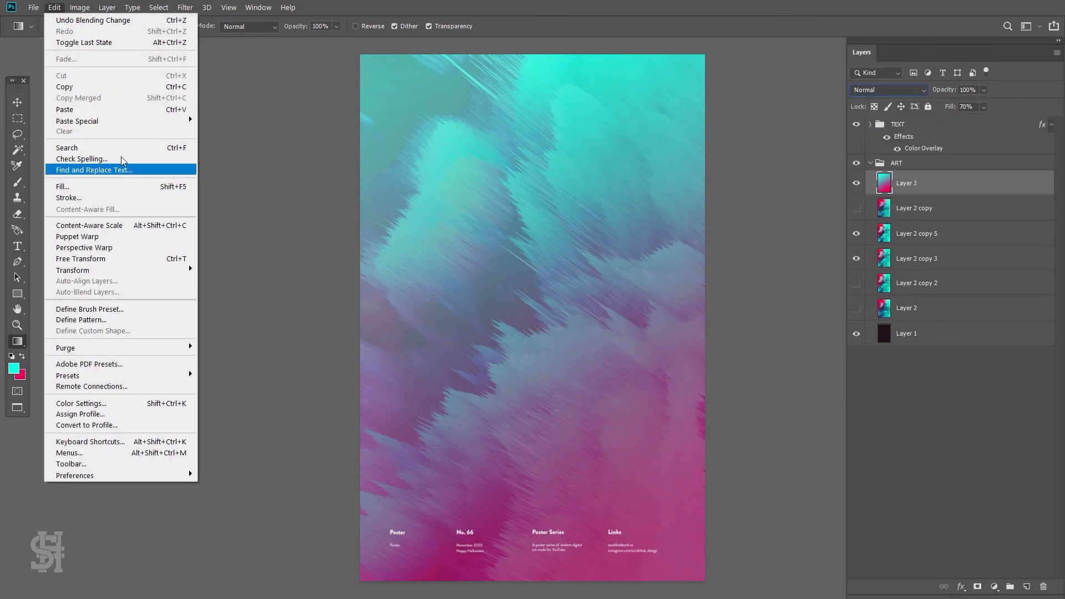
click(14, 368)
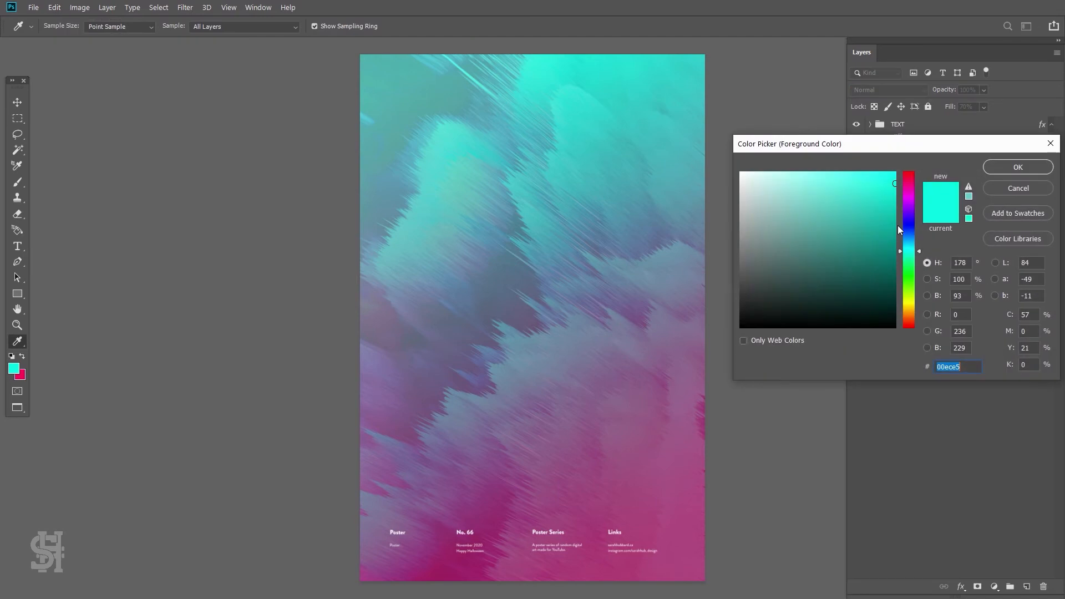
click(912, 203)
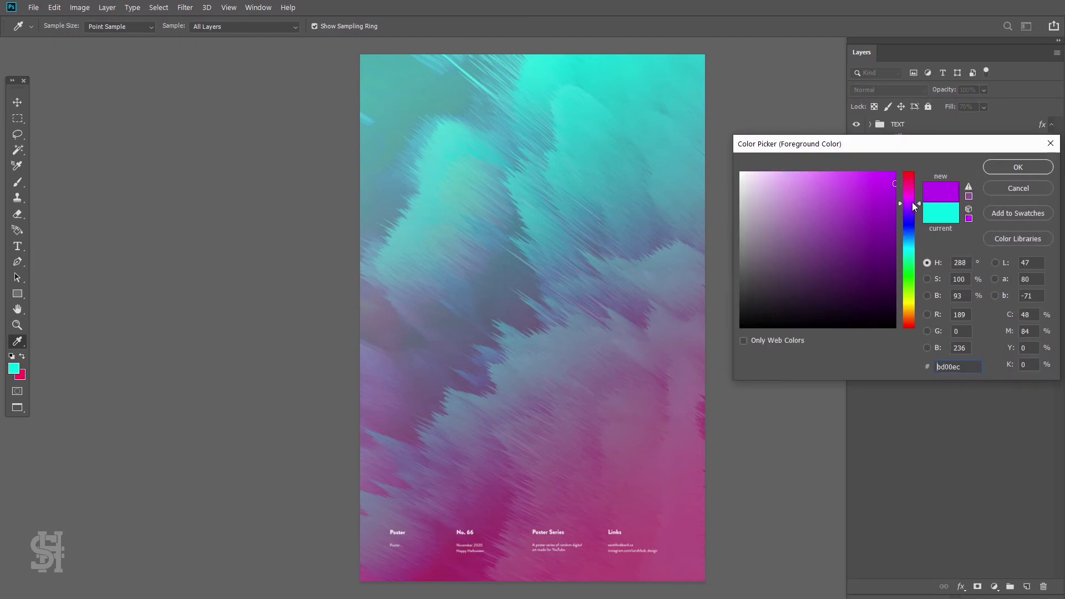
drag(912, 203, 912, 203)
click(1002, 171)
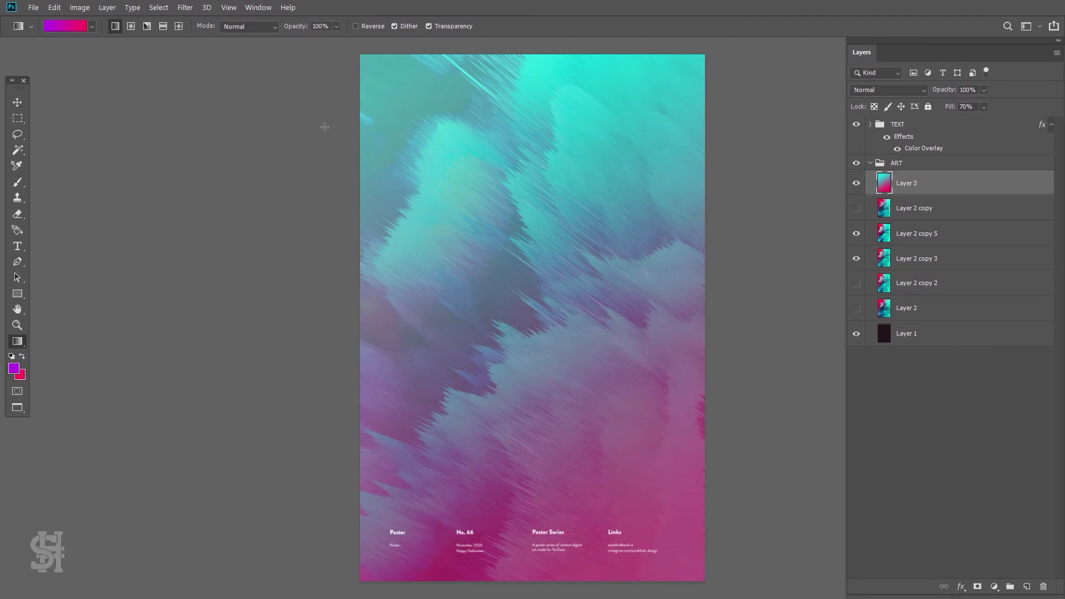
drag(388, 96, 658, 502)
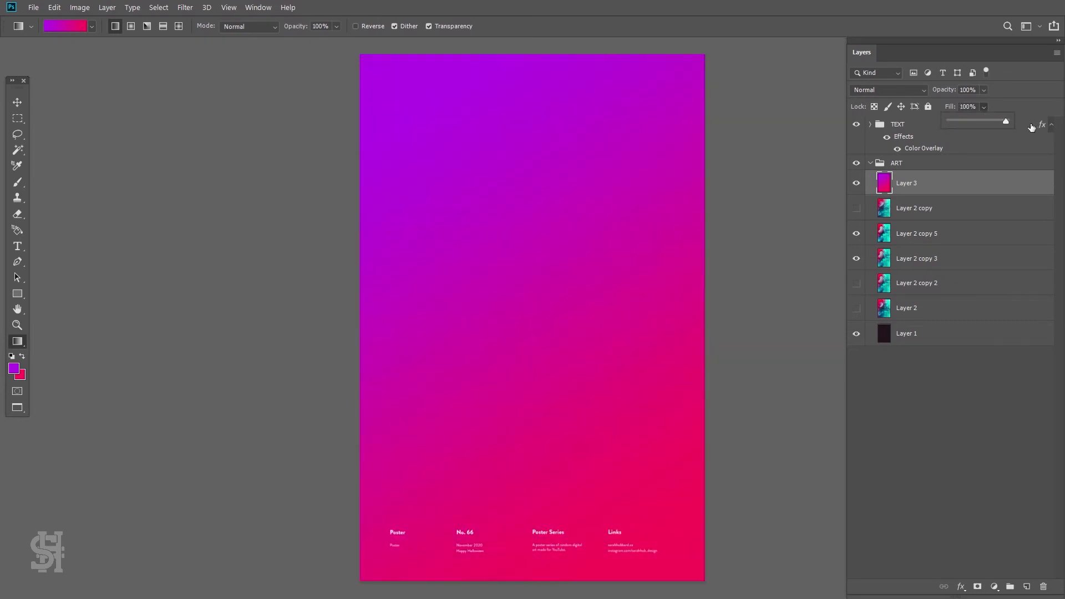
Try the Soft Light blend mode on the purple gradient layer and compare the poster with and without it
click(896, 88)
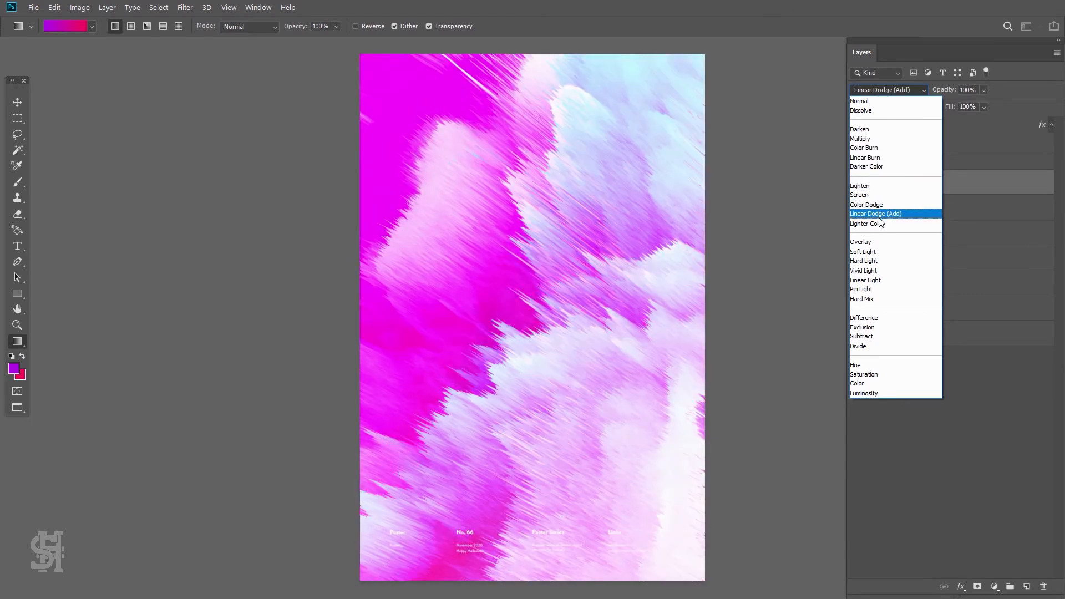
click(876, 251)
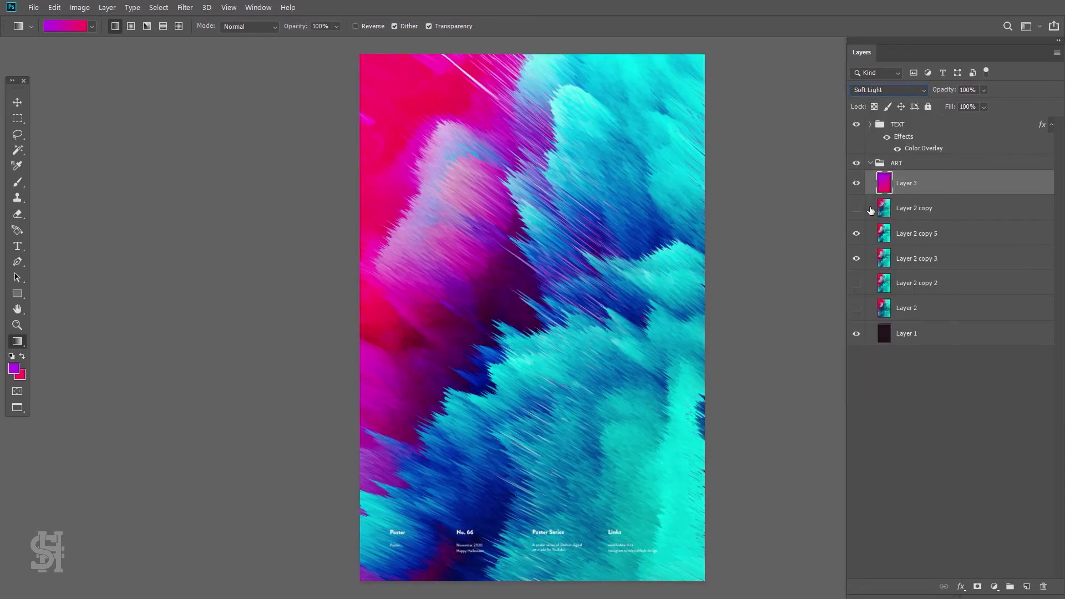
click(856, 184)
click(856, 185)
Preview other blend modes on Layer 3, try Color, and compare the poster with and without the layer
click(880, 93)
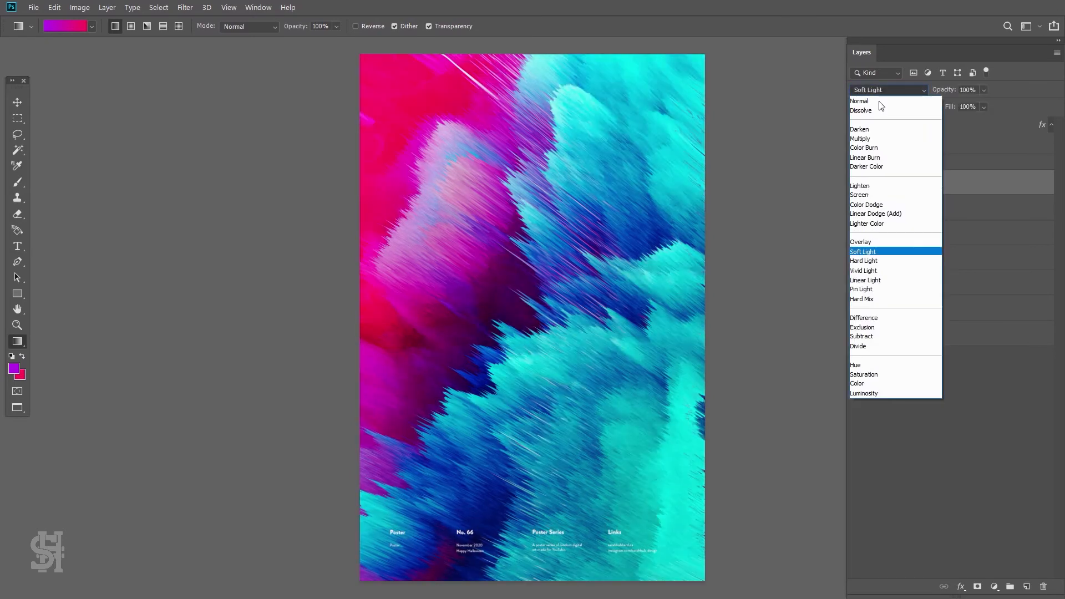
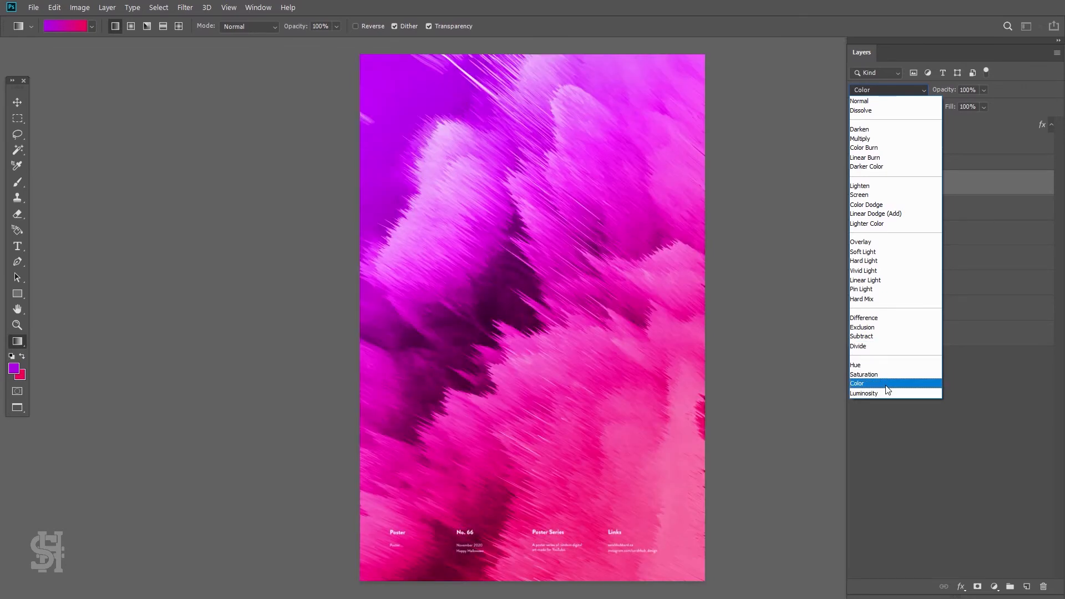
click(887, 386)
drag(983, 107, 969, 129)
click(856, 189)
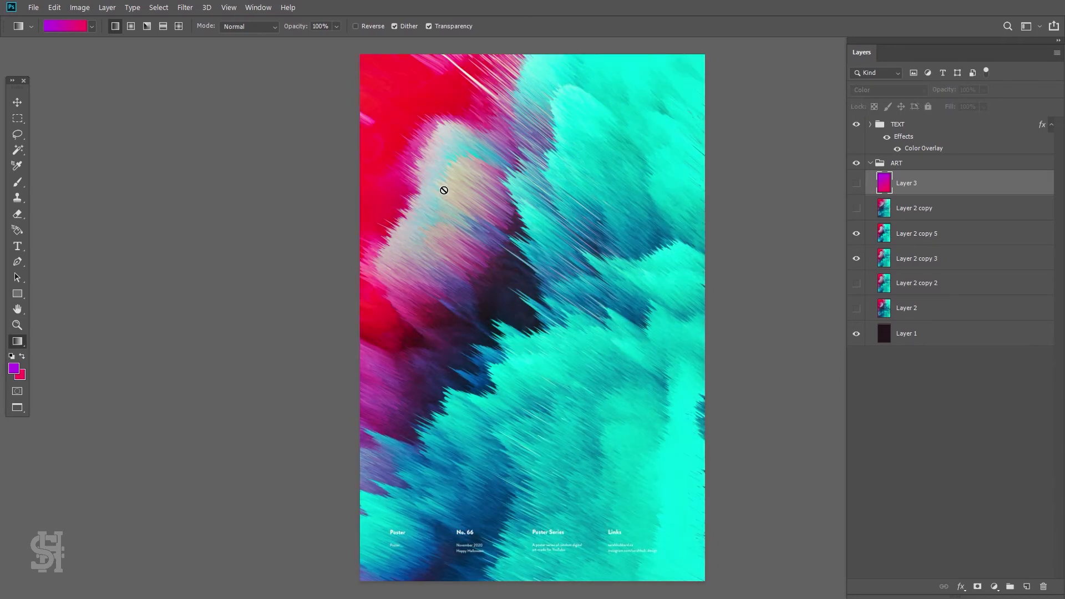
click(856, 183)
Try the Color Dodge blend mode on Layer 3 at 73% fill and compare the poster with and without it
click(884, 91)
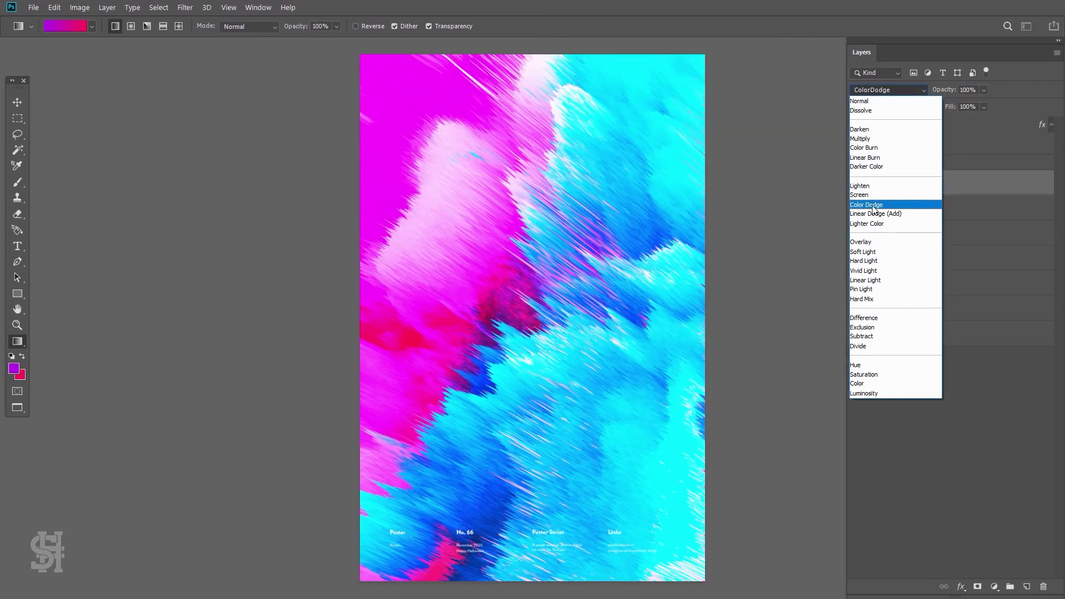
click(874, 207)
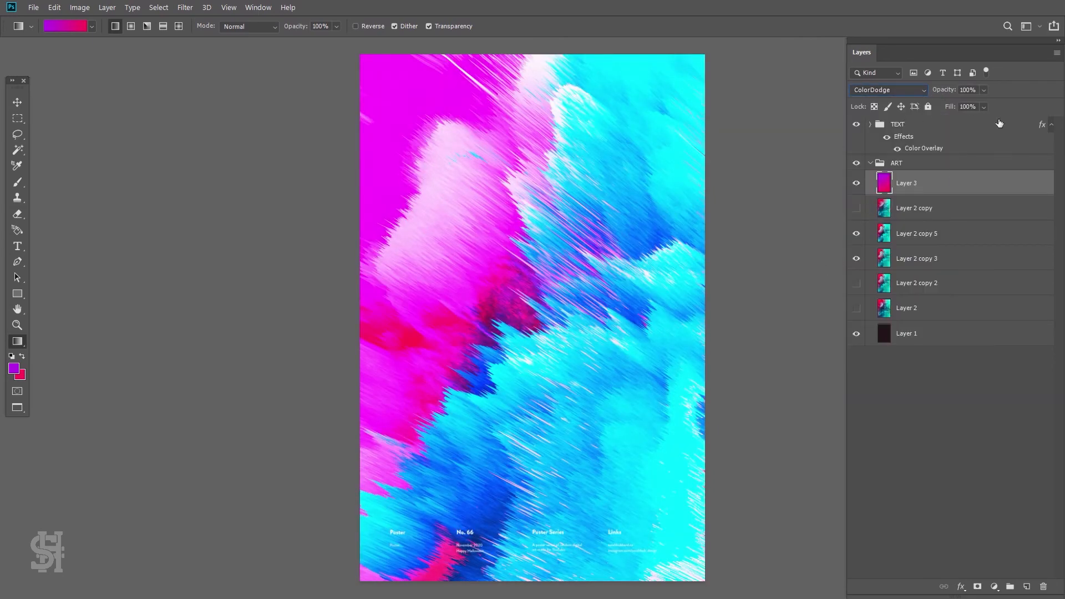
click(984, 109)
mouse_move(970, 122)
mouse_down()
mouse_move(934, 121)
mouse_move(977, 127)
mouse_up()
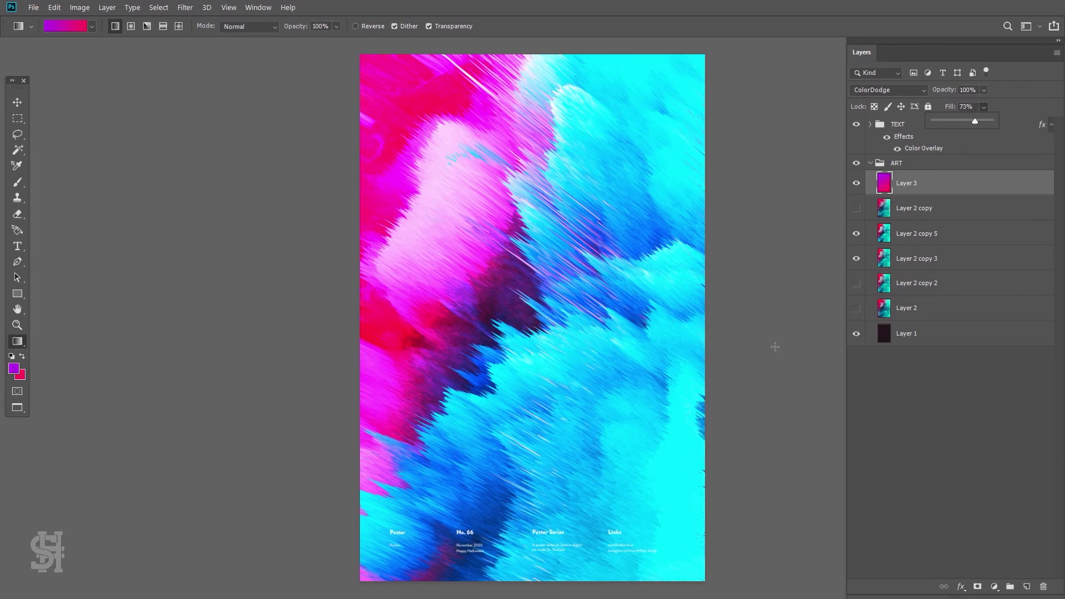
click(856, 184)
click(856, 185)
click(856, 184)
click(856, 185)
click(856, 185)
click(856, 184)
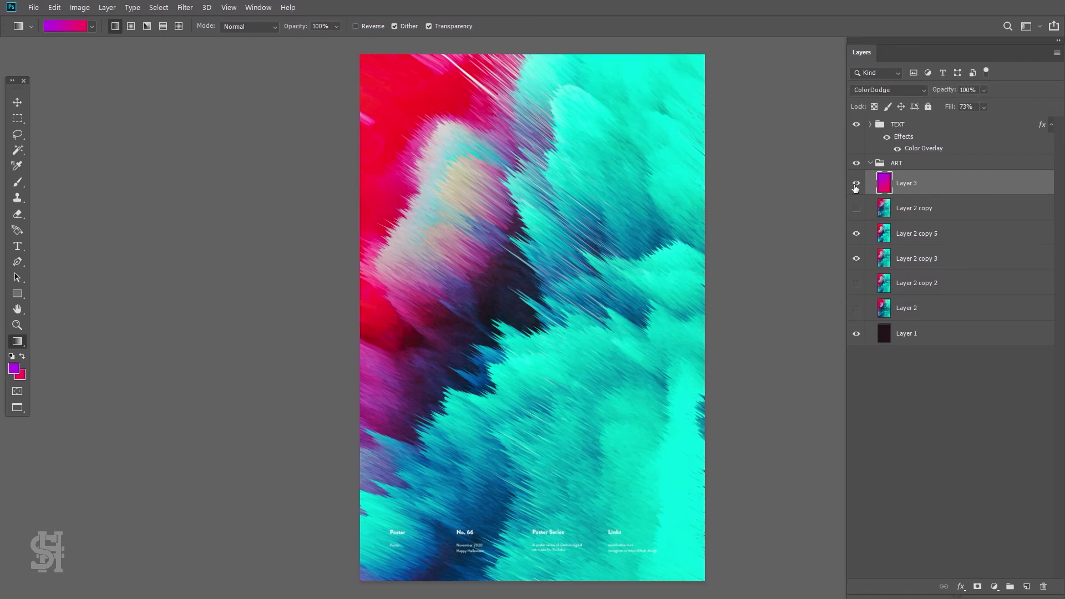
Set Layer 3 to 100% fill with the Soft Light blend mode and compare the artwork with and without it, leaving it visible
click(909, 90)
click(983, 107)
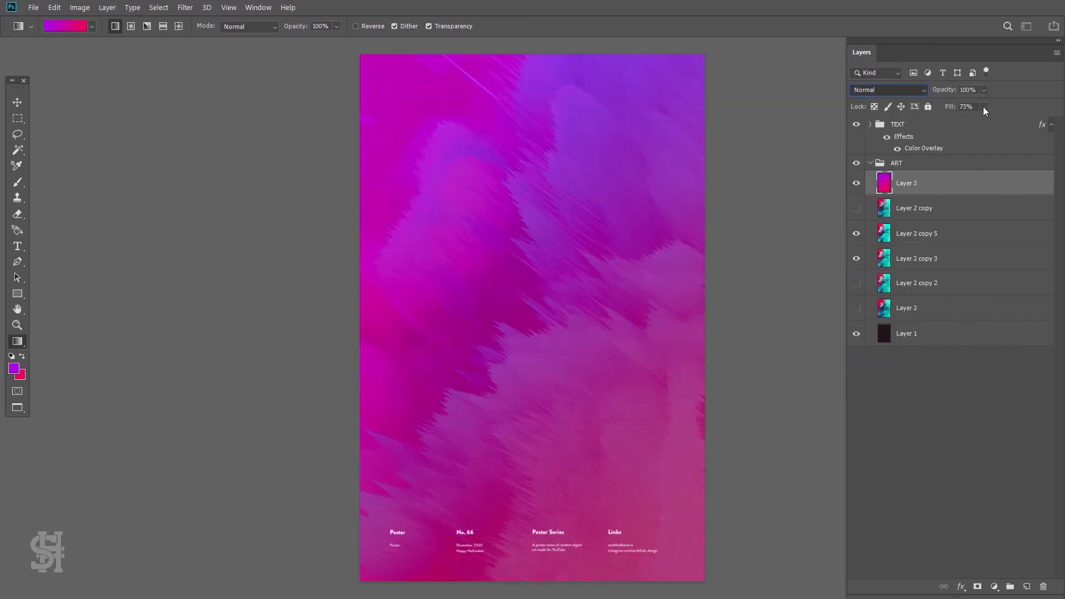
drag(983, 107, 1001, 113)
click(895, 91)
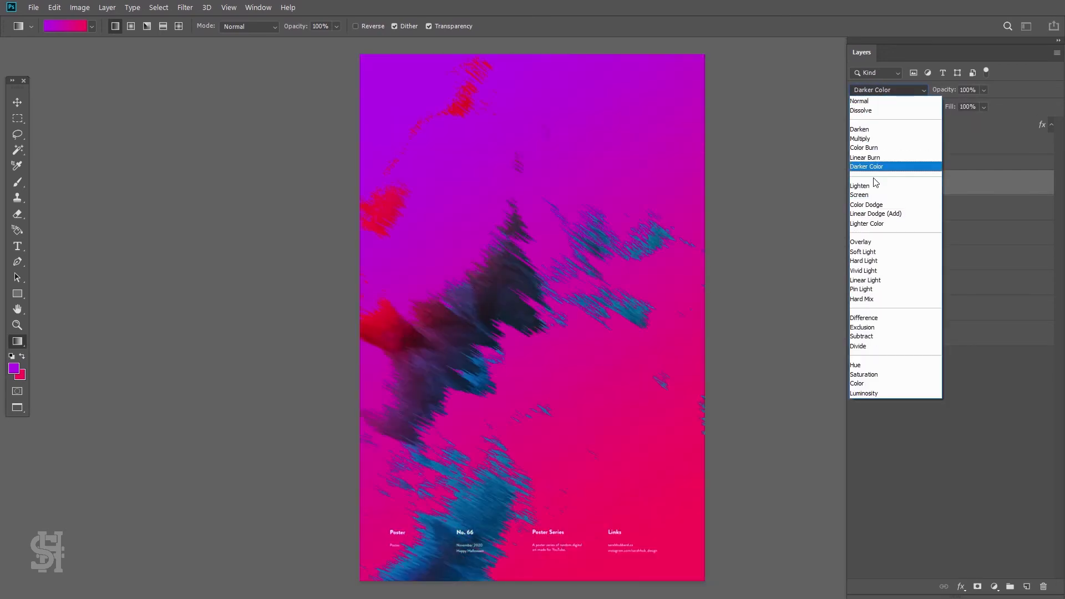
click(870, 252)
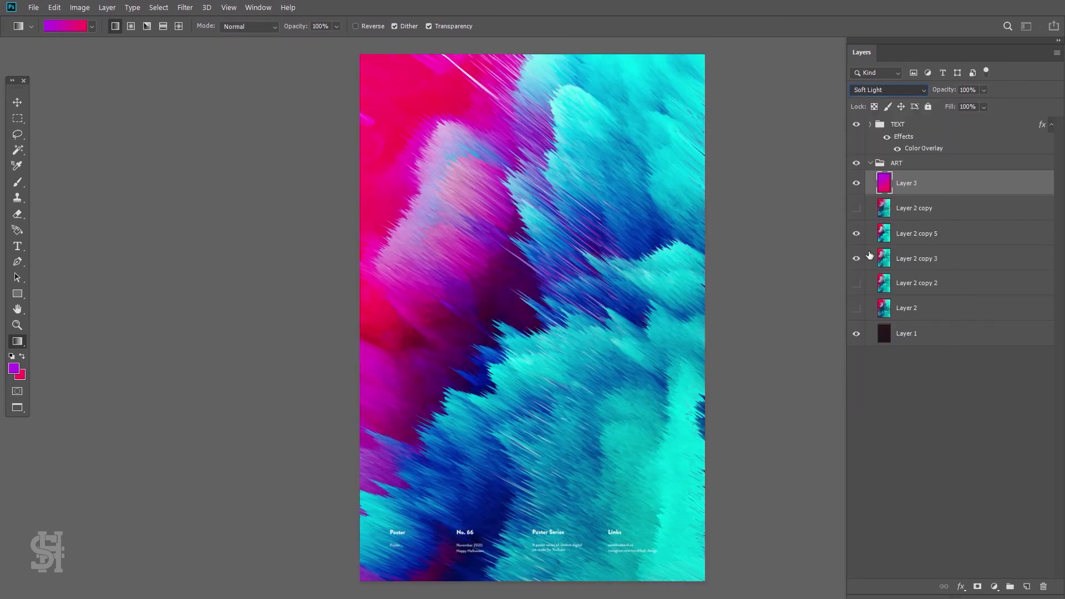
click(855, 184)
click(856, 185)
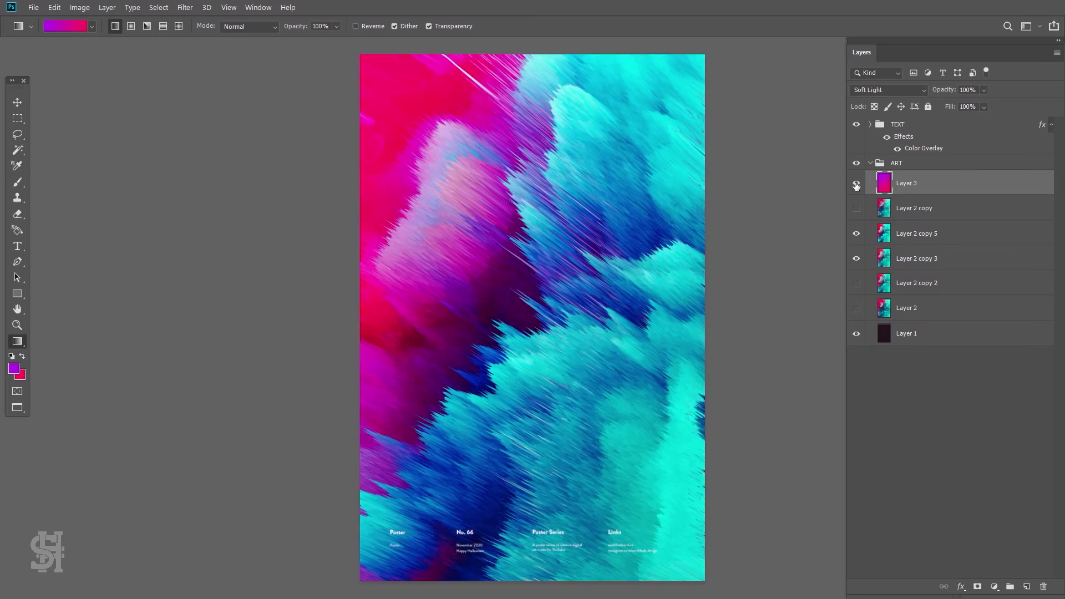
click(856, 184)
click(856, 185)
Test the R, G and B channels in Layer 3's advanced blending options and exclude only the green channel
double_click(1009, 185)
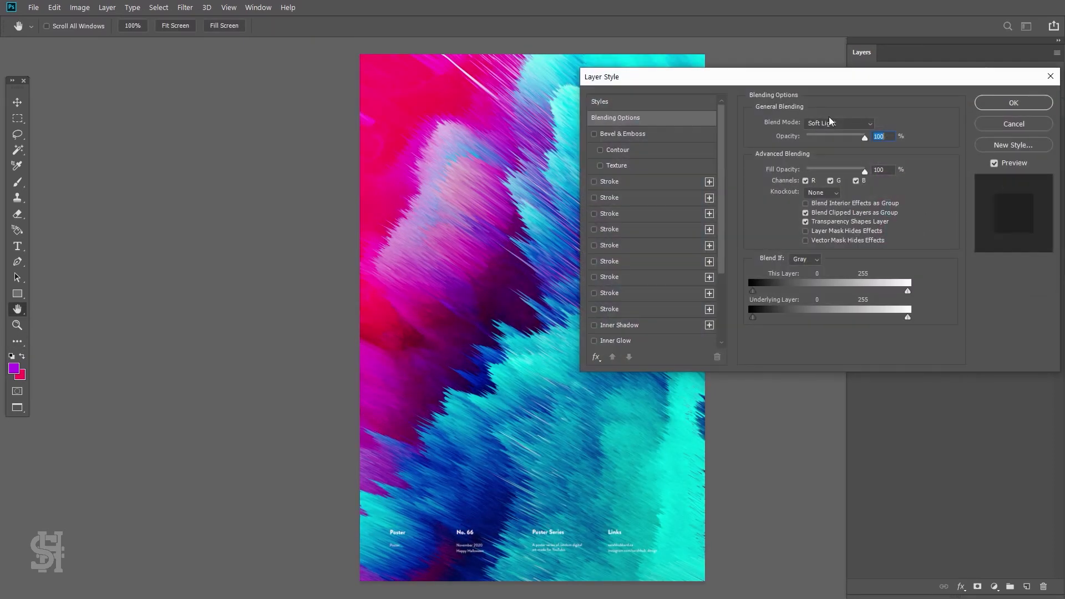
drag(824, 85, 888, 74)
click(869, 171)
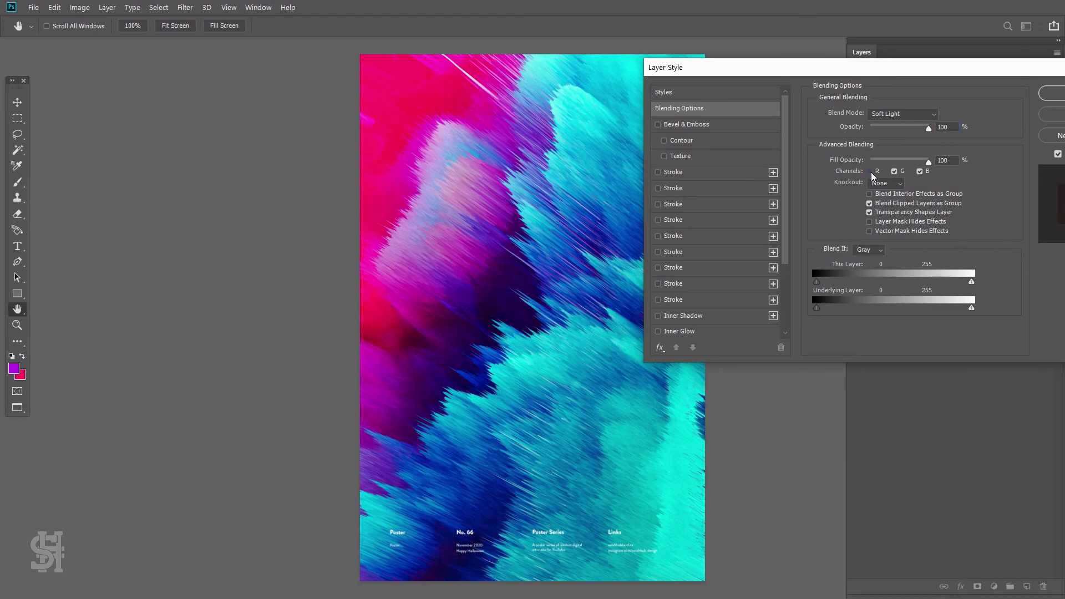
click(869, 171)
click(894, 172)
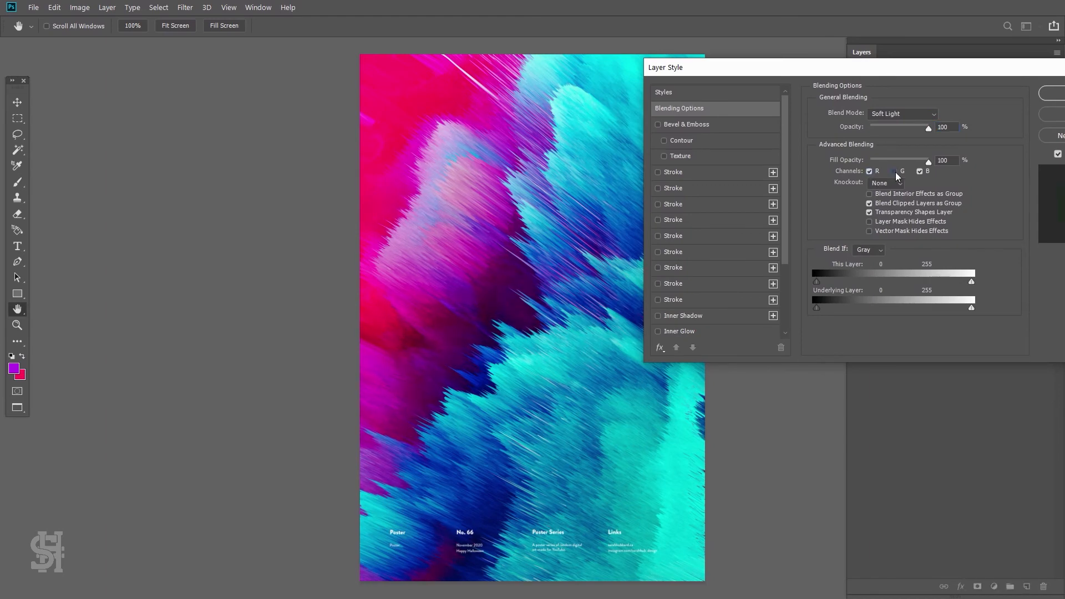
click(894, 172)
click(920, 171)
click(919, 172)
click(896, 172)
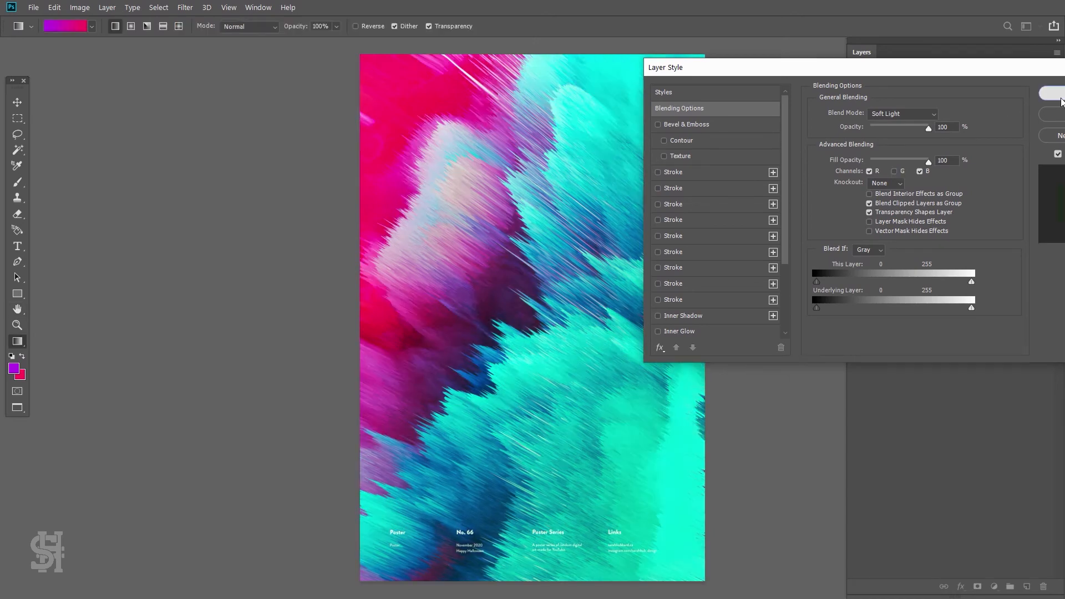
Compare the poster with and without the channel-limited gradient layer, leaving it visible
click(858, 185)
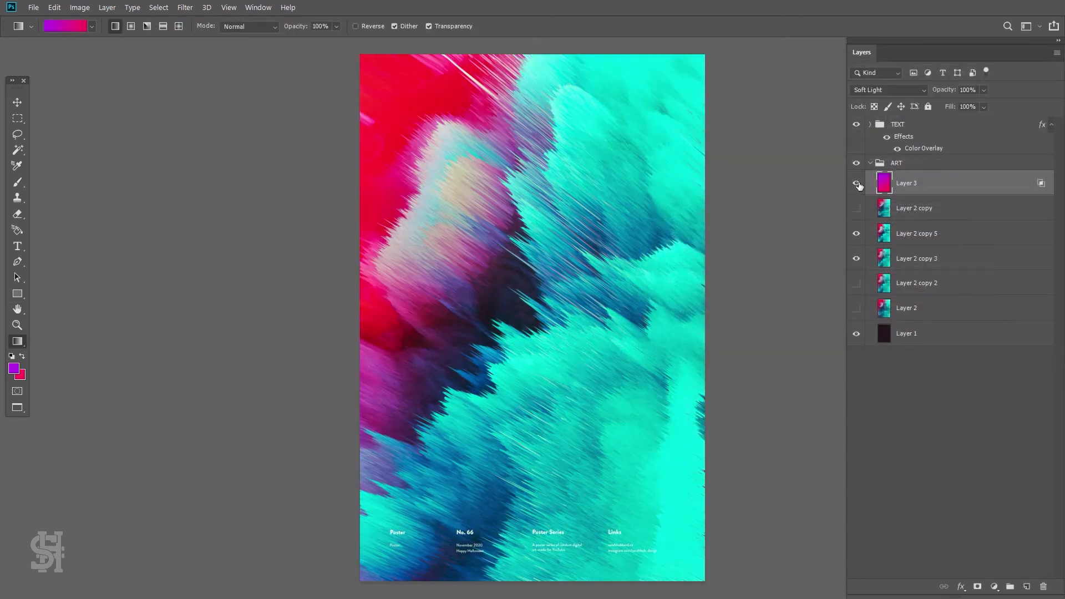
click(858, 185)
click(858, 185)
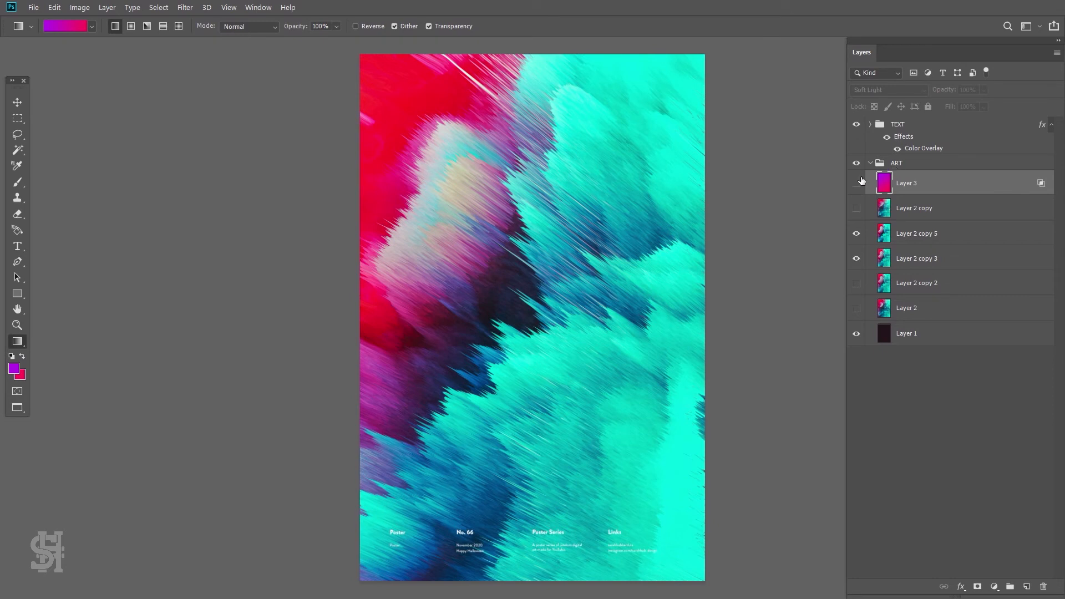
click(857, 185)
click(857, 185)
click(857, 184)
Try a lower fill on Layer 3 and return it to 100%
click(982, 108)
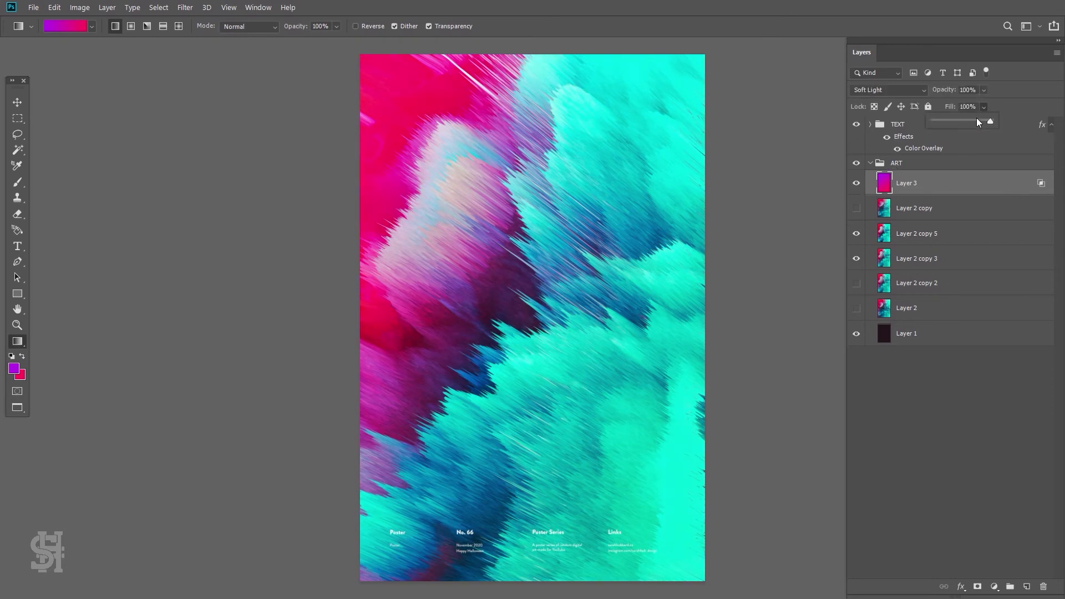
mouse_move(975, 120)
mouse_down()
mouse_move(928, 121)
mouse_move(990, 120)
mouse_up()
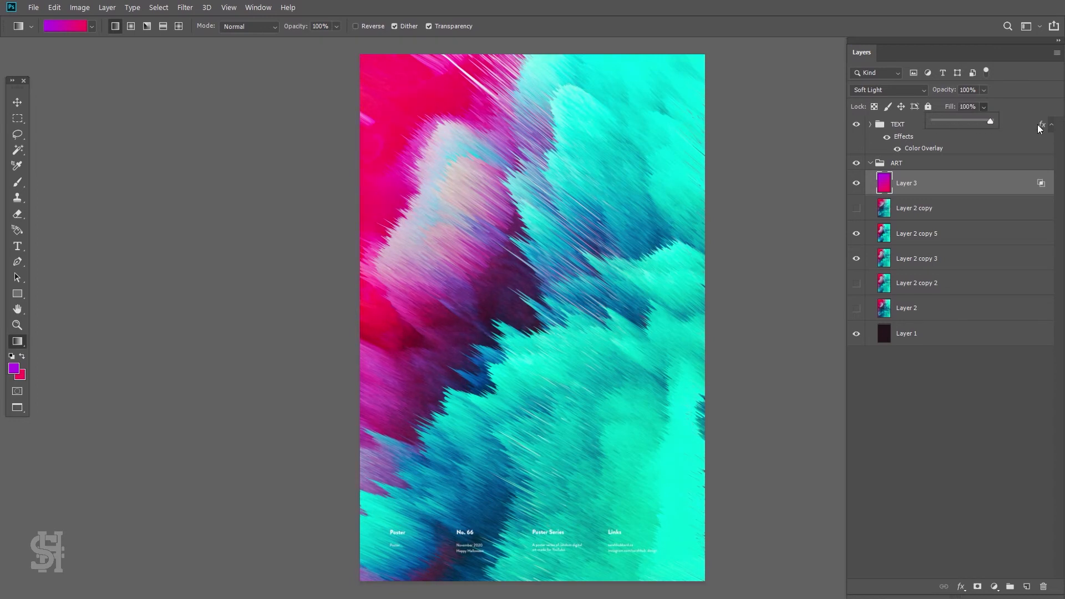
click(782, 184)
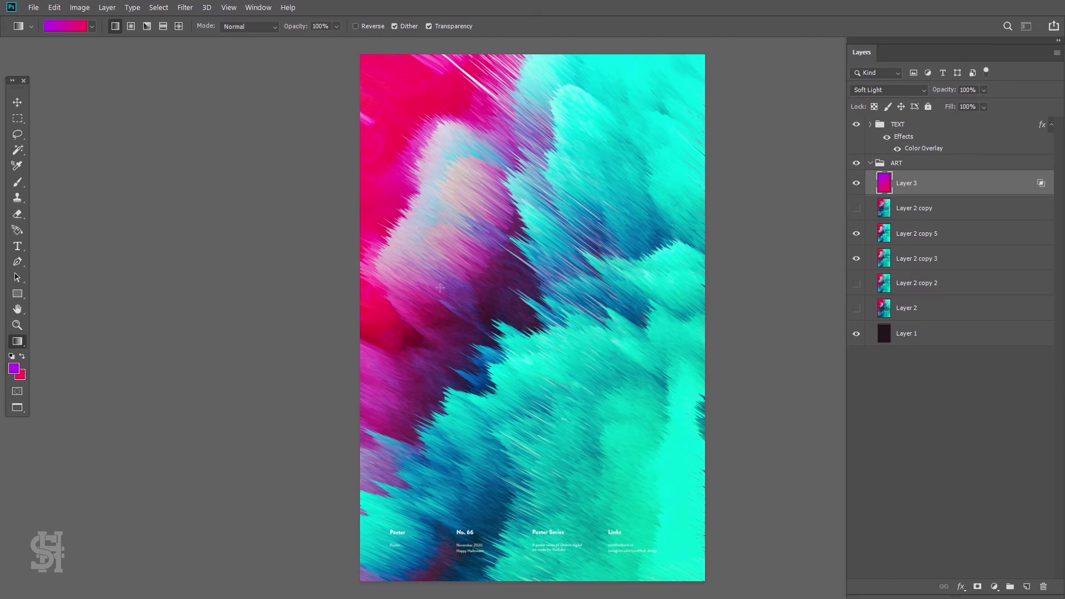
Replace the "Poster" heading in the first footer text block with "A Rough Ocean", keeping a blank line beneath it
key(z)
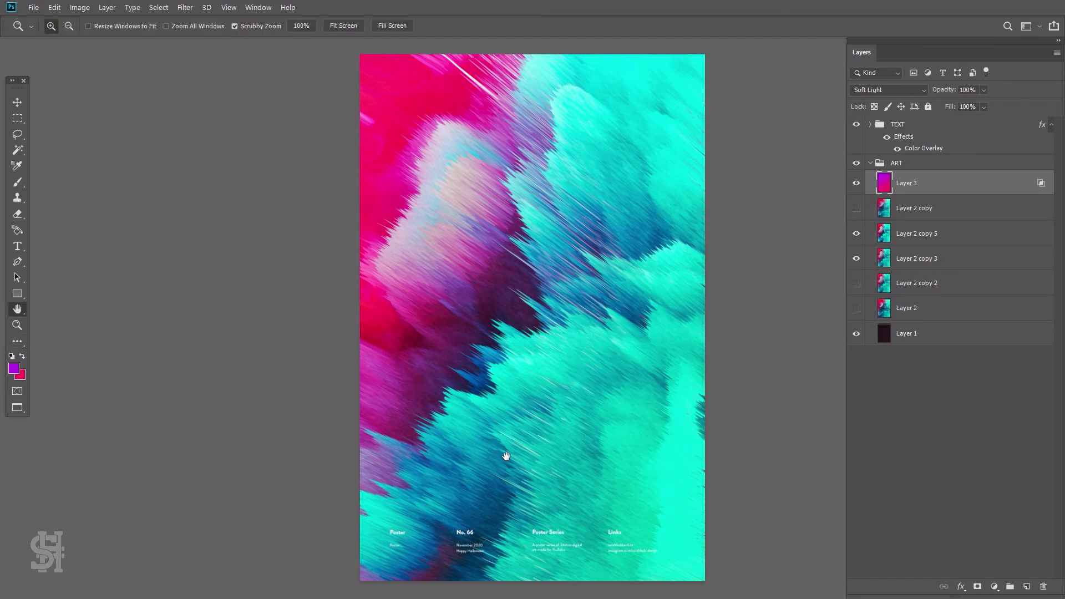
drag(504, 456, 468, 472)
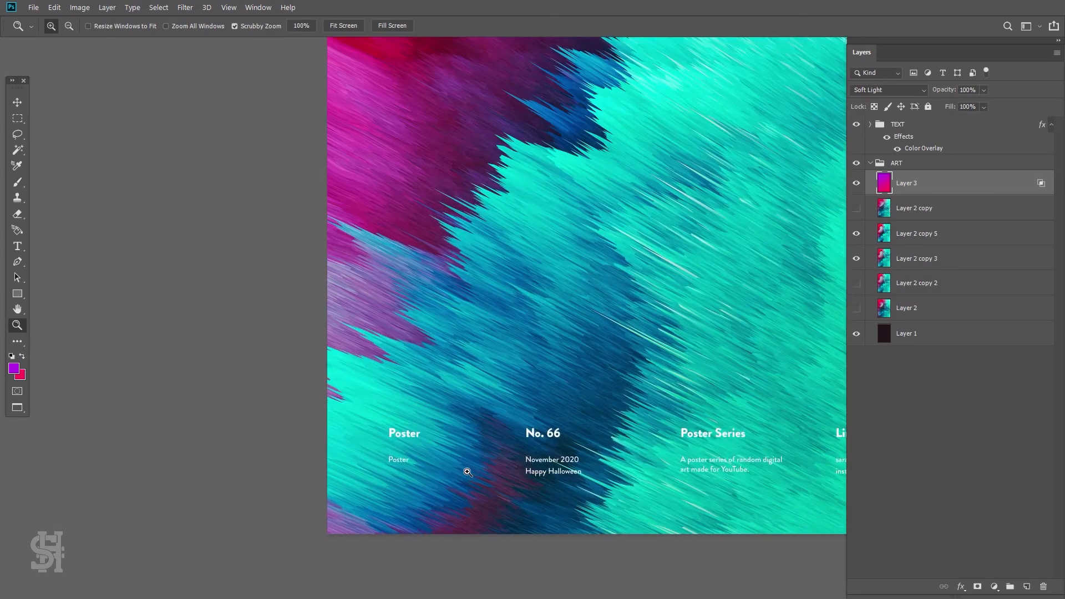
click(467, 472)
key(t)
drag(406, 422, 362, 422)
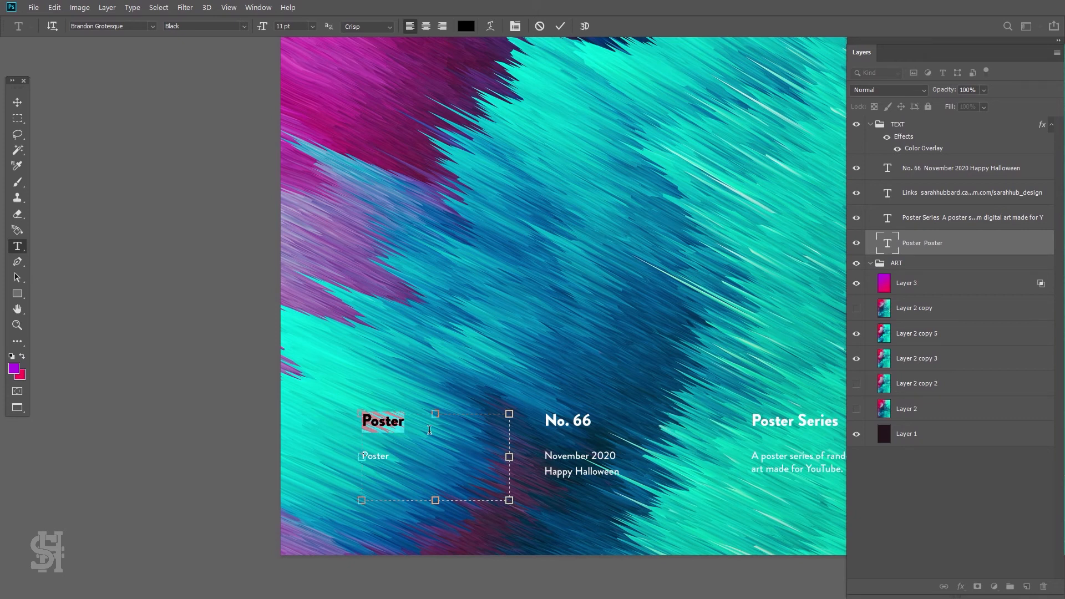
click(429, 430)
drag(404, 420, 309, 412)
click(367, 416)
text(A Ro)
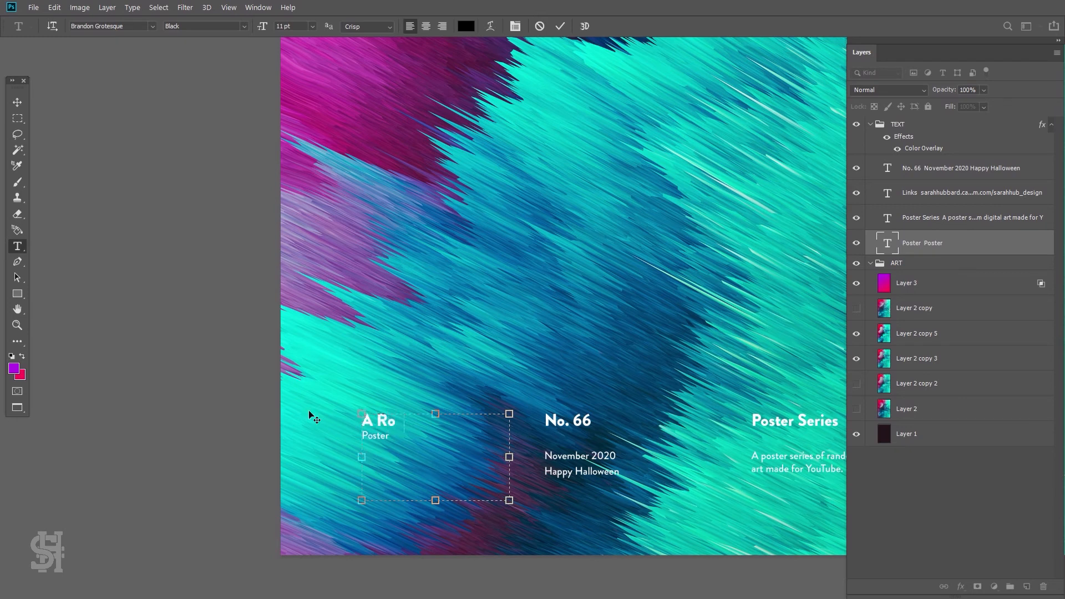
text(ugh Ocean)
key(Return)
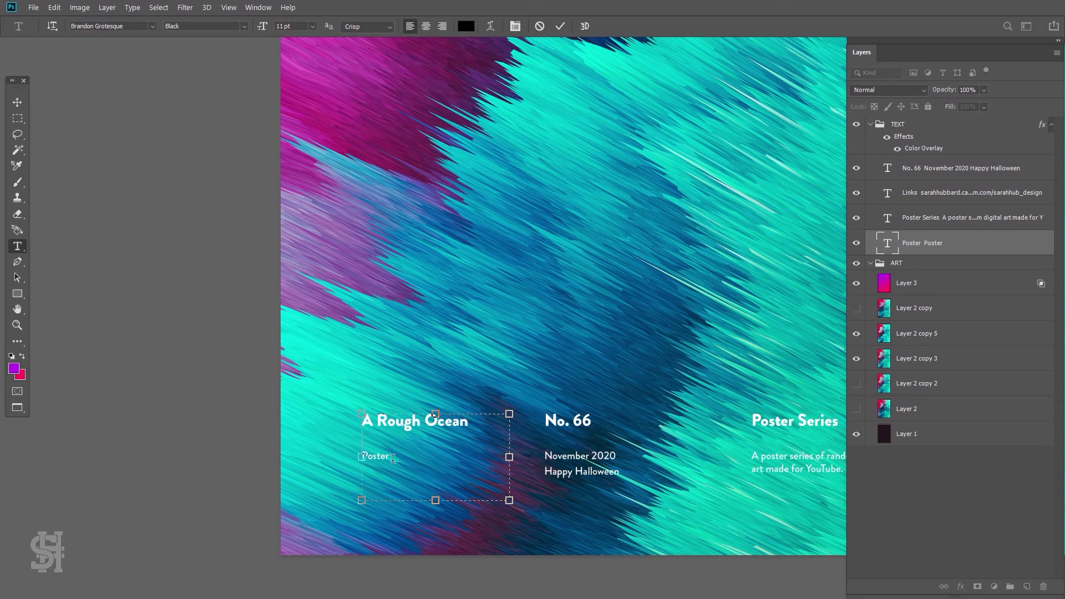
Replace the small "Poster" line beneath the "A Rough Ocean" heading with "The abstract sea"
drag(360, 456, 396, 464)
text(An ab)
drag(415, 457, 359, 456)
text(The abstract sea)
click(21, 103)
Delete the "Happy Halloween" line from the No. 66 text block, keeping "November 2020"
key(t)
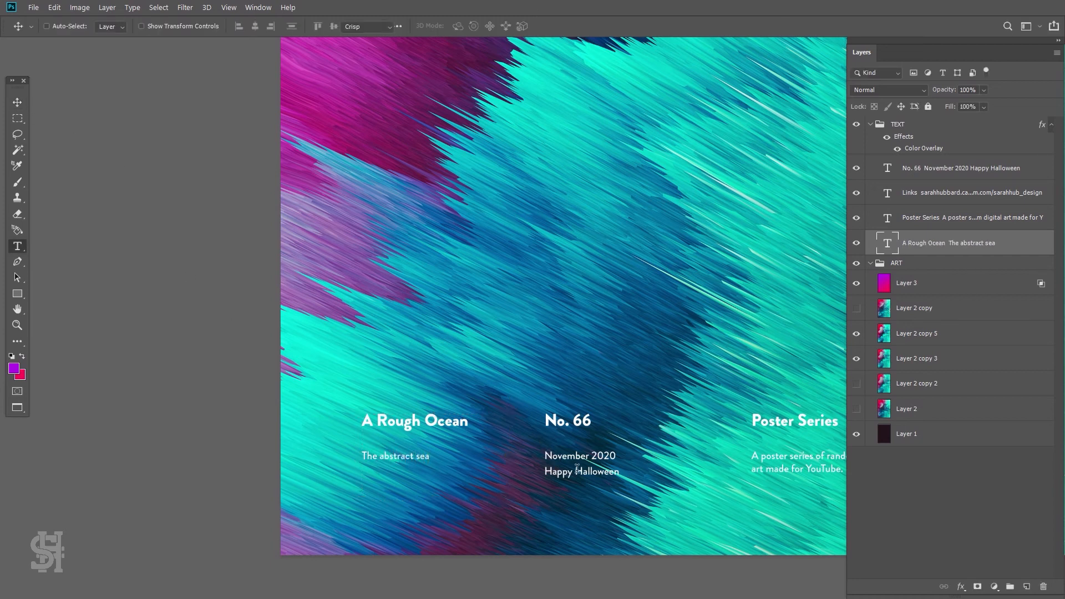
click(575, 469)
drag(620, 471, 547, 470)
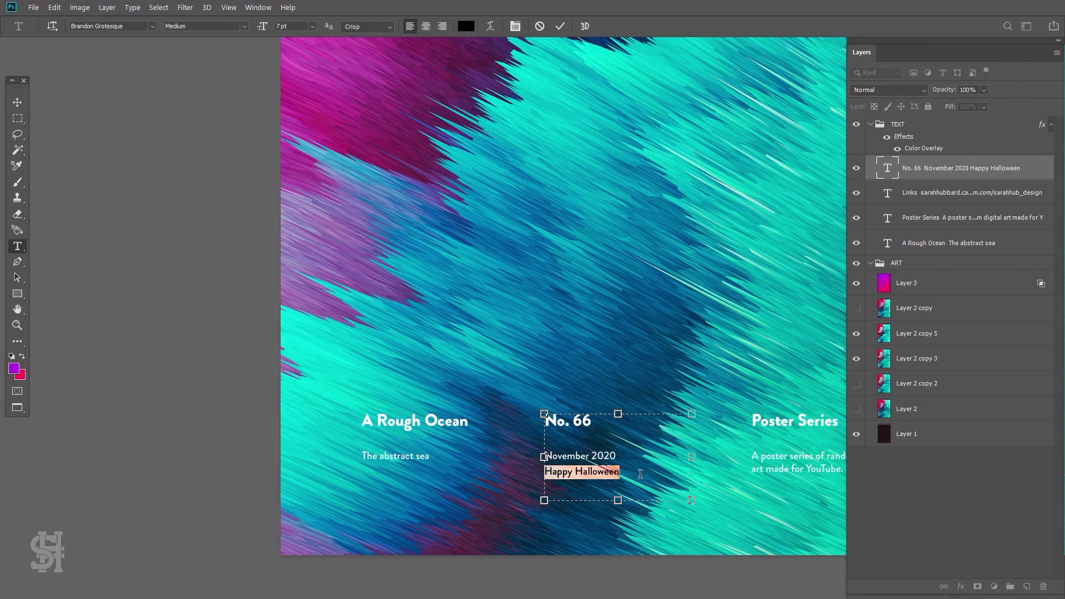
key(BackSpace)
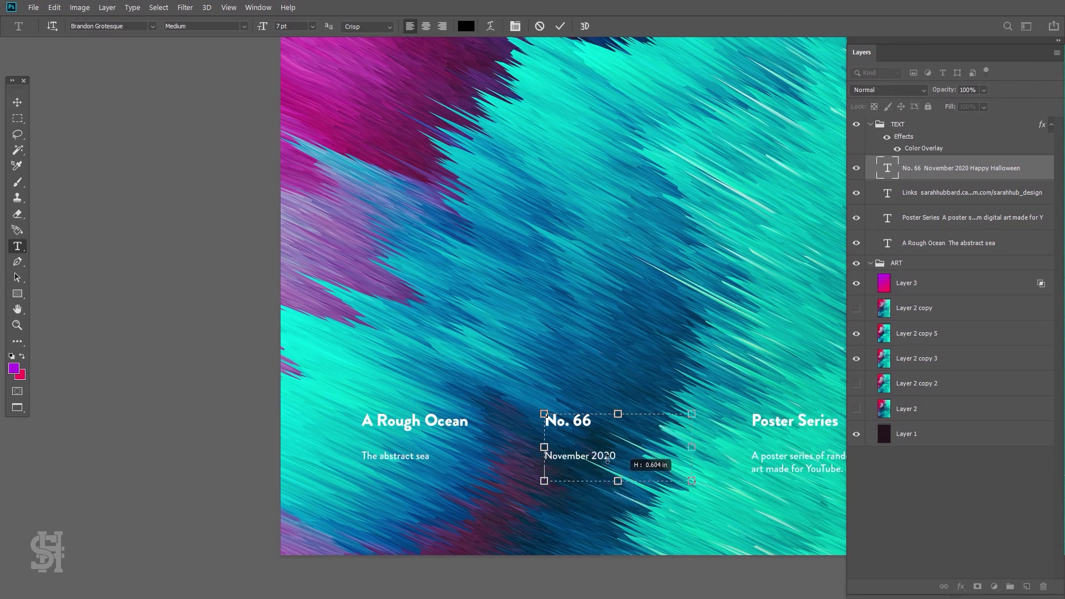
click(17, 102)
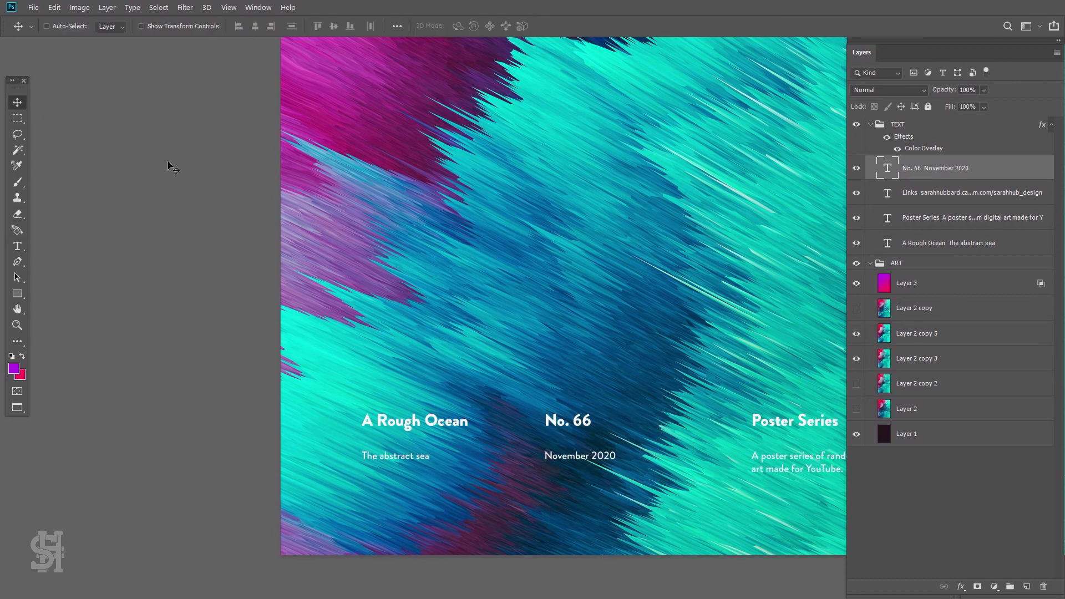
key(ctrl+0)
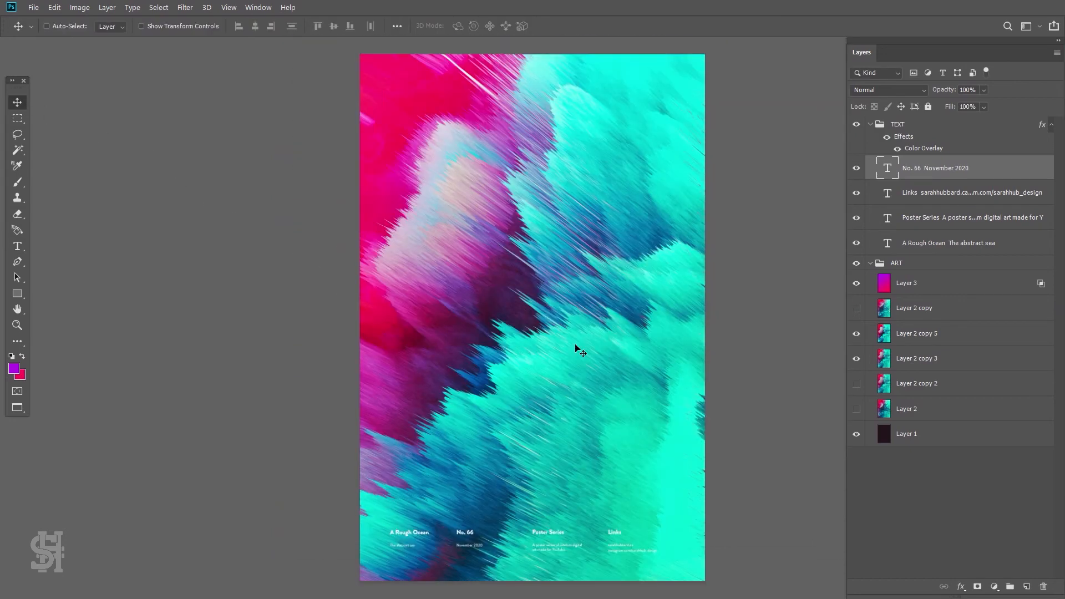
Compare the poster with and without the No. 66 text and the TEXT group's layer effects, leaving both visible
click(856, 168)
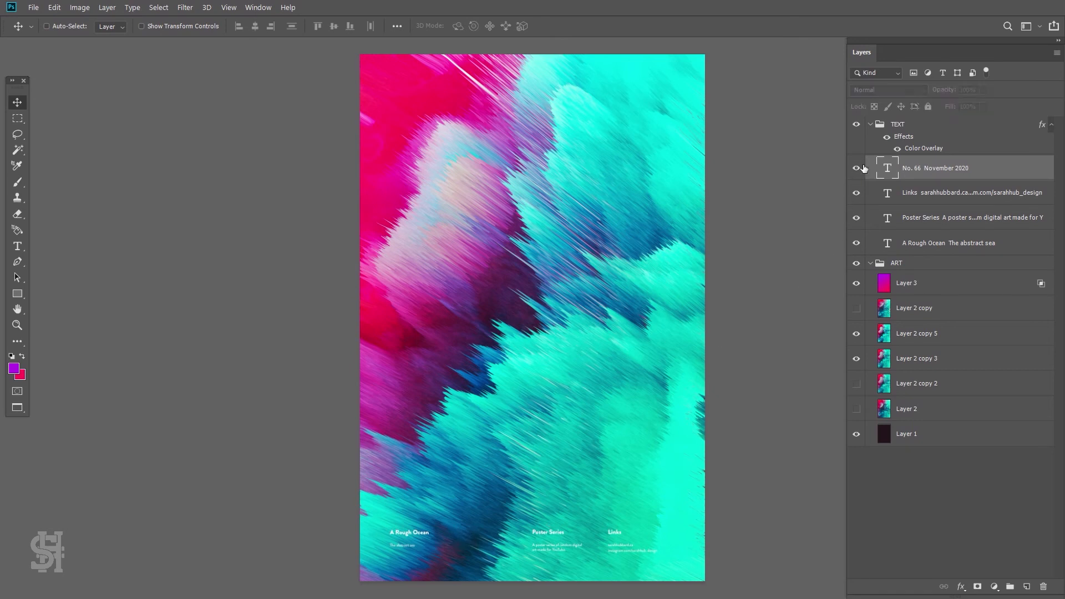
click(857, 168)
click(886, 139)
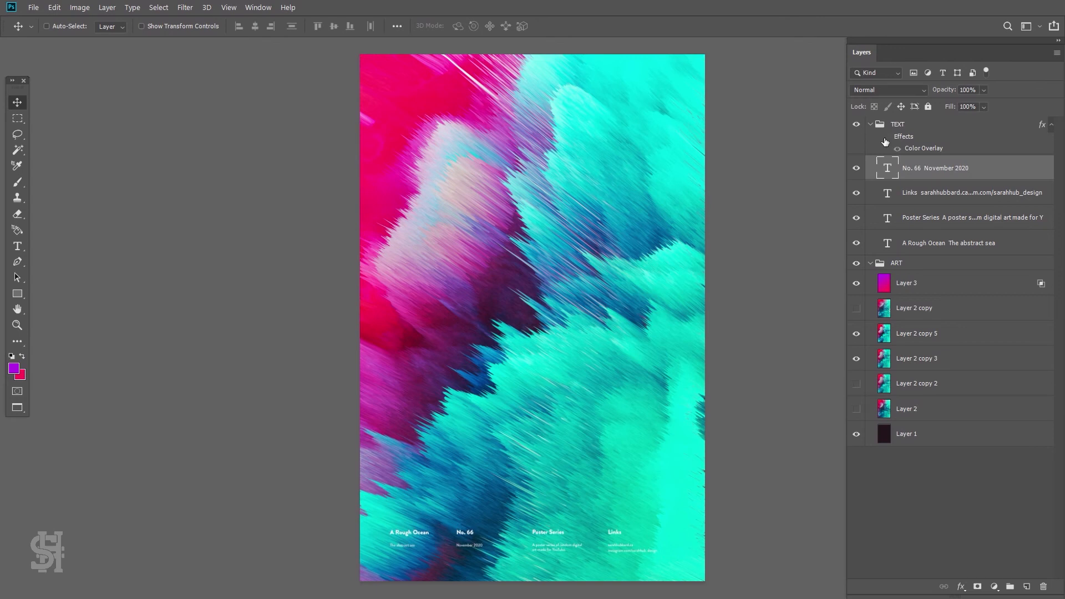
click(885, 139)
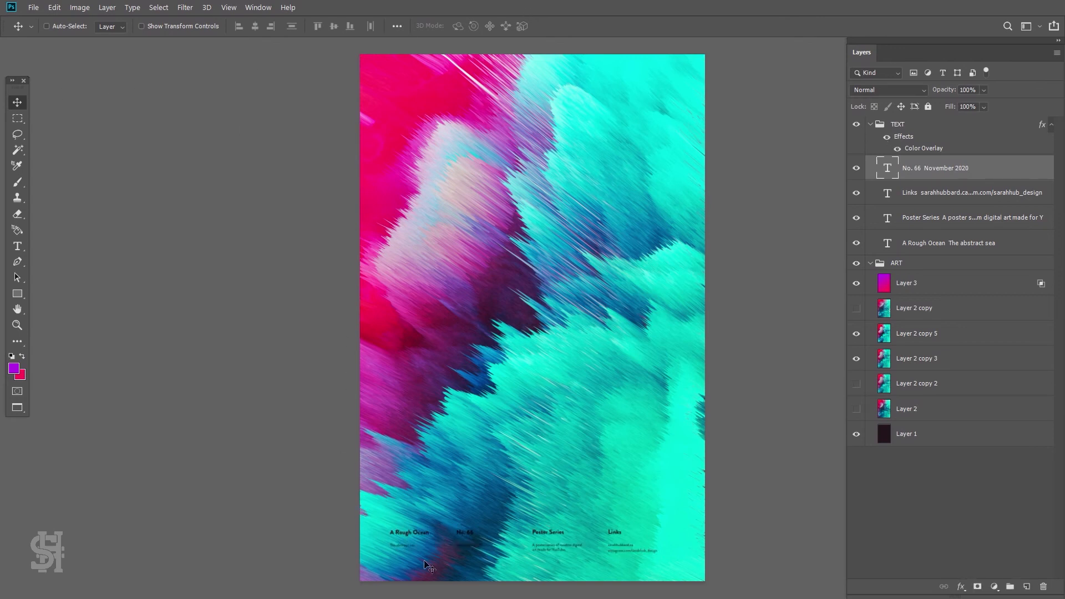
Add a new blank layer inside the TEXT group and select the entire canvas
click(902, 128)
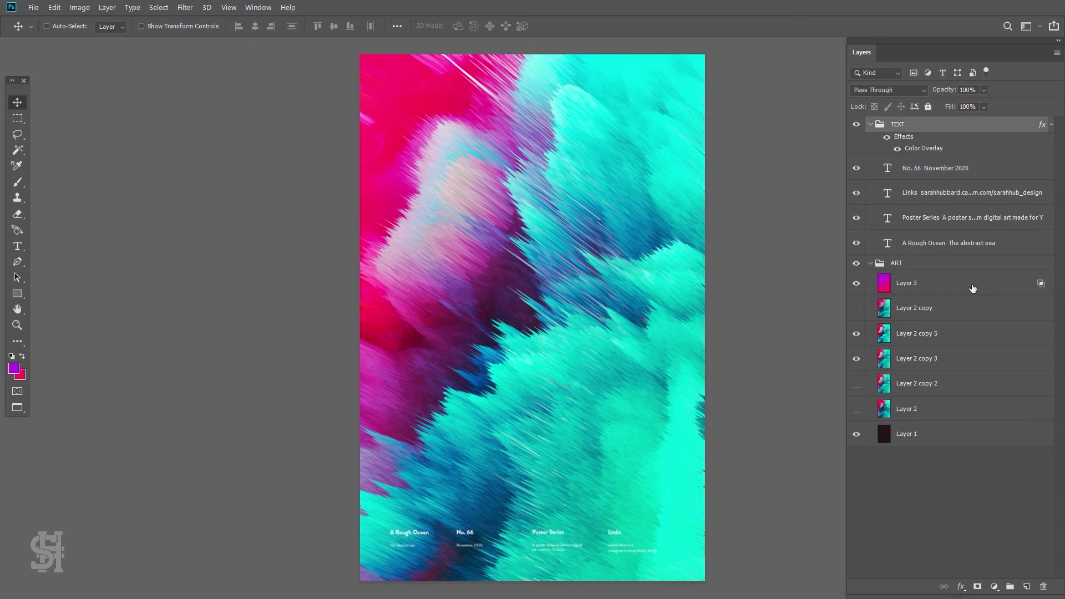
click(1026, 587)
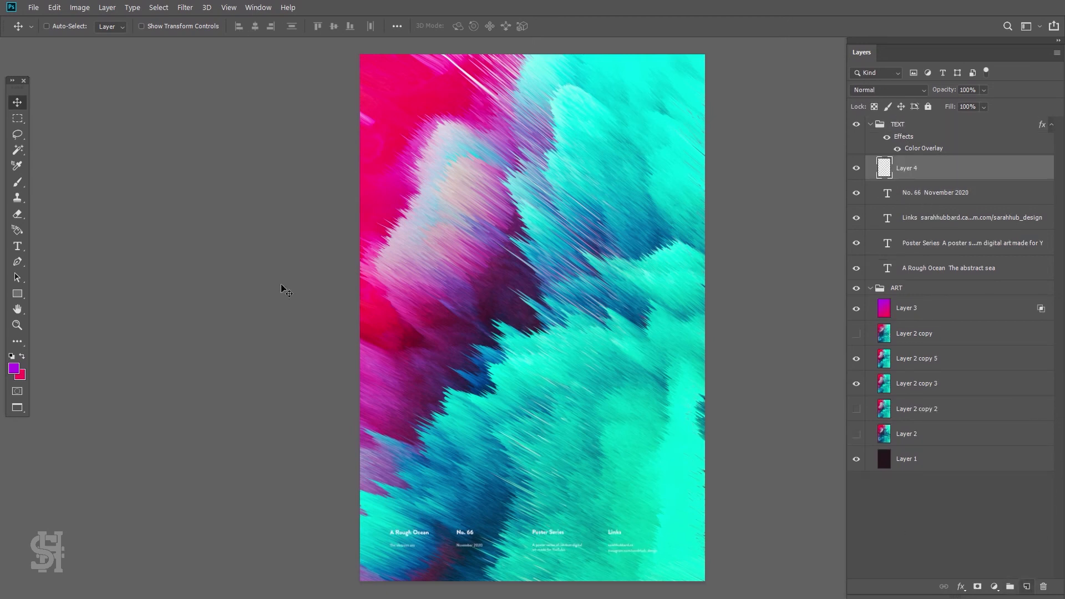
click(22, 120)
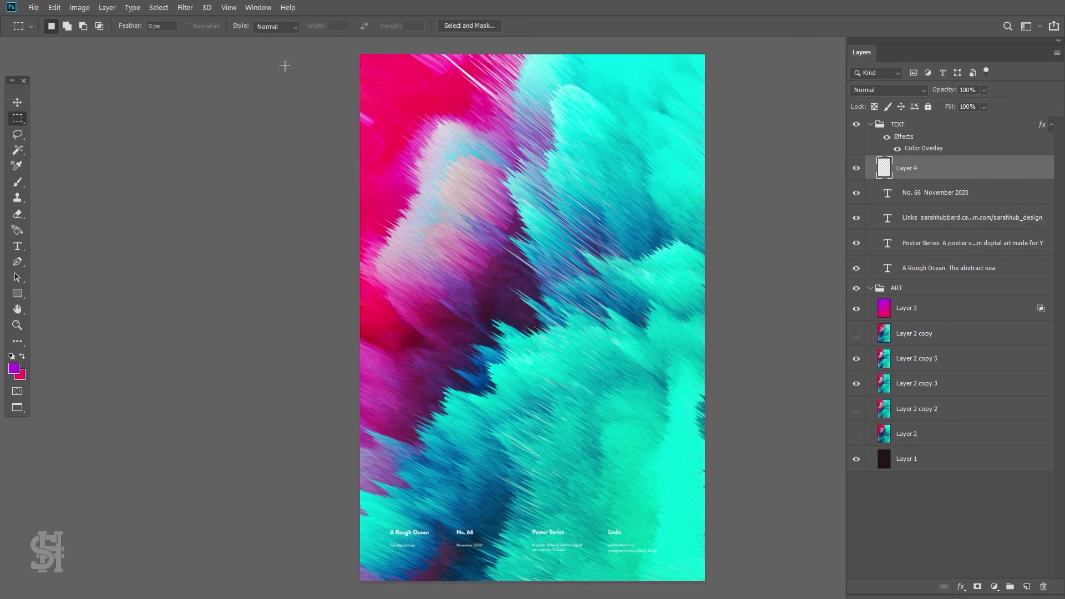
key(ctrl+a)
Stroke the canvas selection on Layer 4 with a 50 px inside border in white (ffffff) and deselect
click(55, 7)
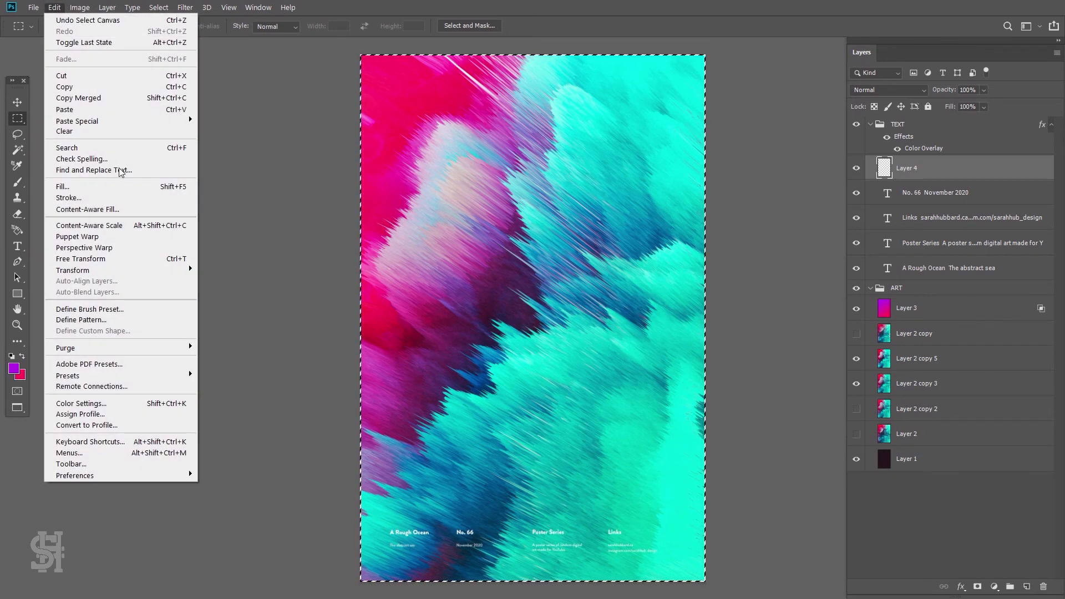
click(118, 198)
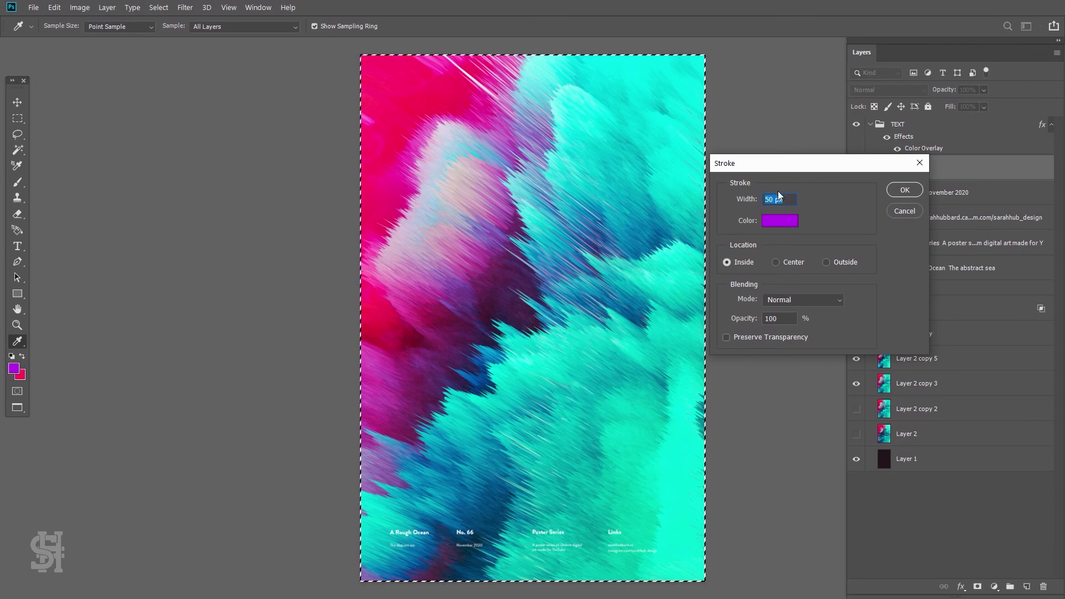
click(790, 221)
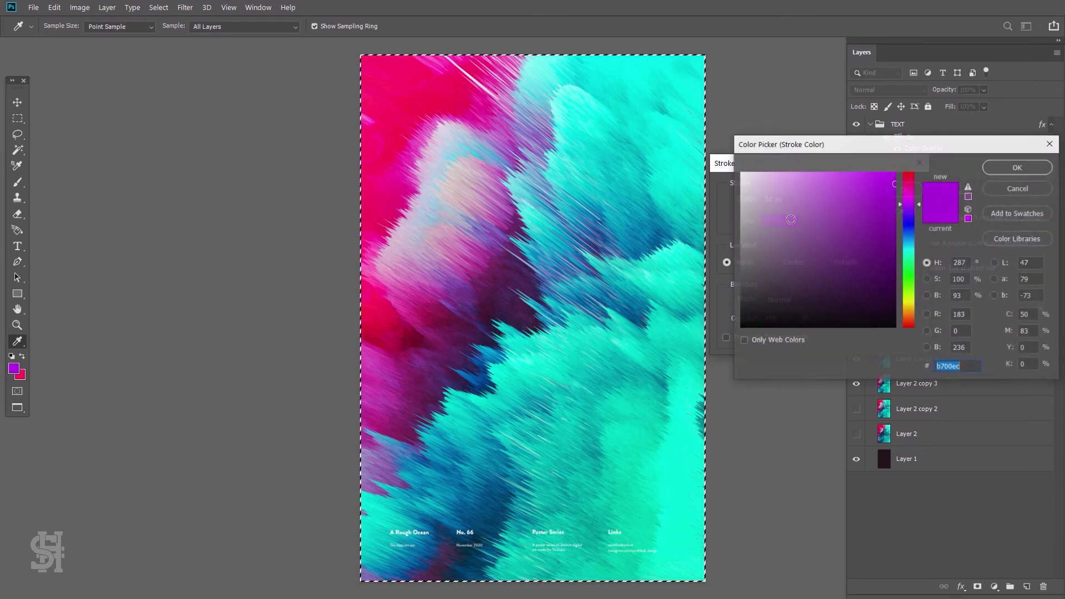
text(ffffff)
click(1014, 168)
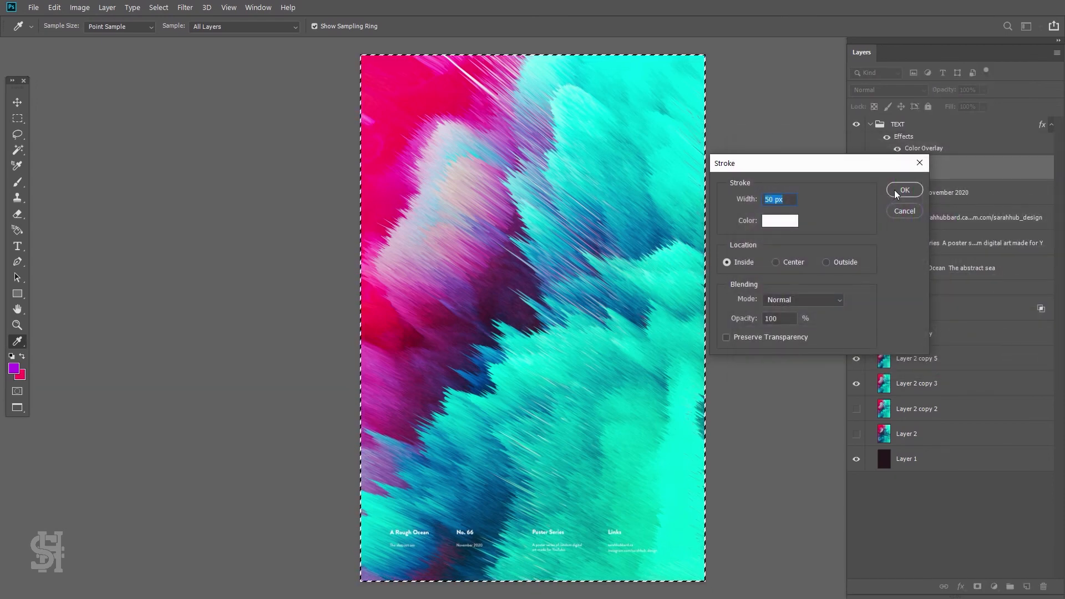
click(897, 191)
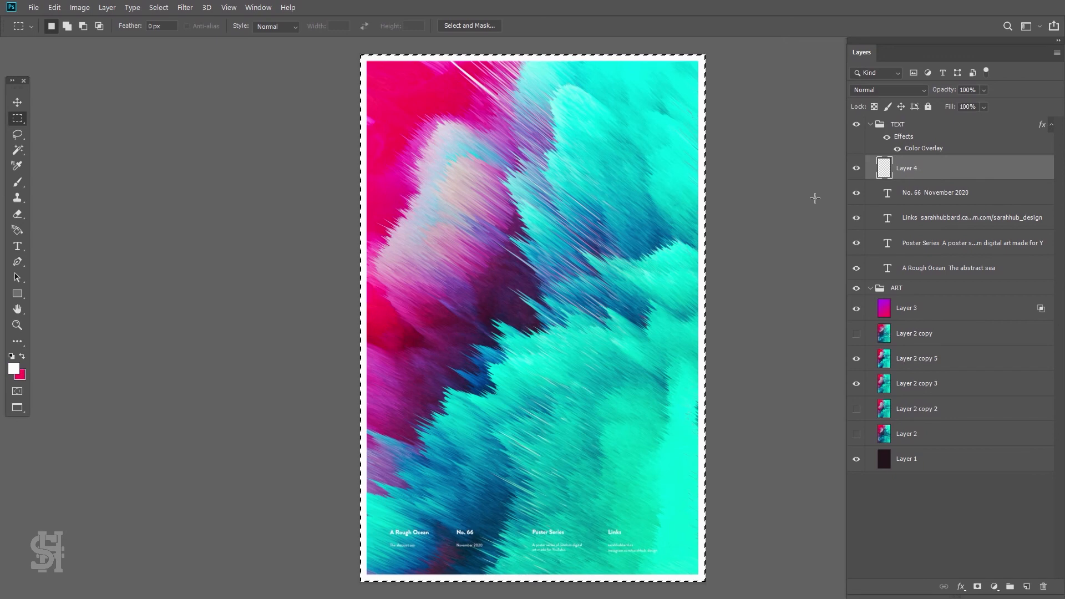
key(ctrl+d)
Try the Hard Mix blend mode on the Layer 4 border
click(80, 7)
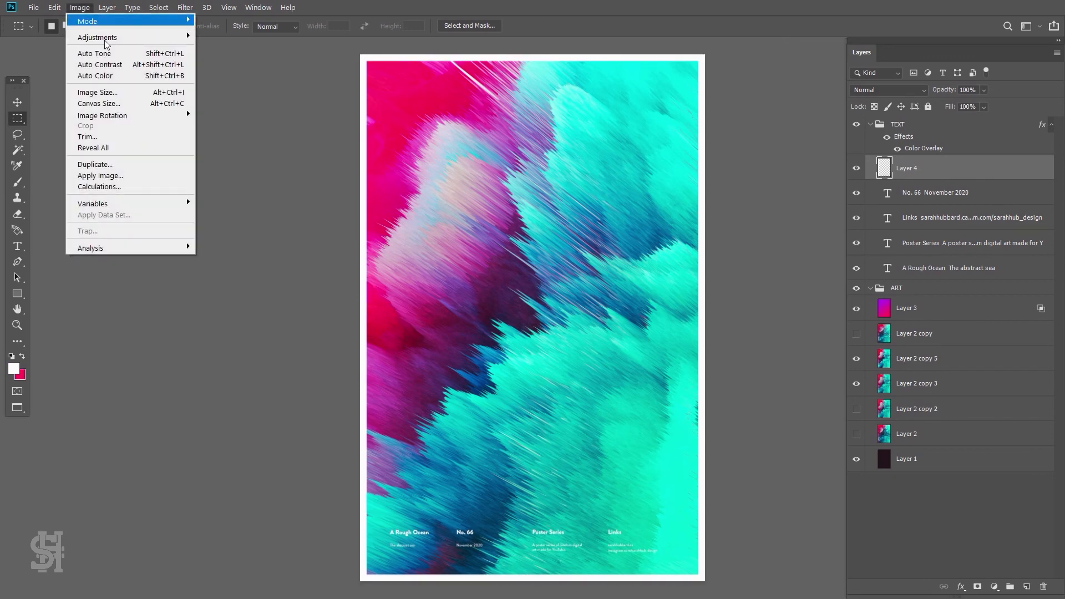
key(Escape)
click(887, 90)
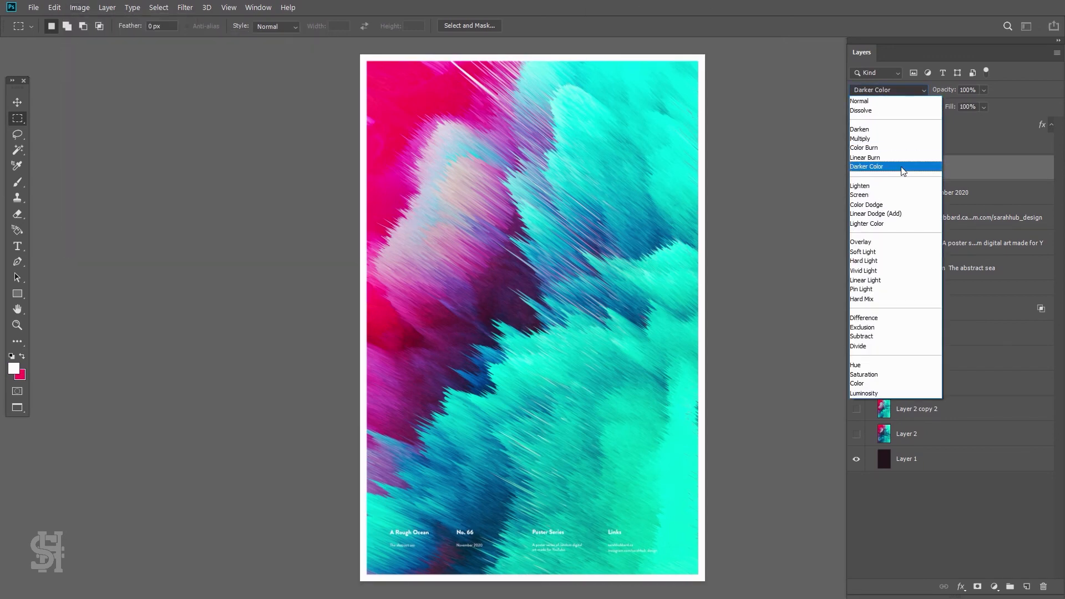
click(885, 300)
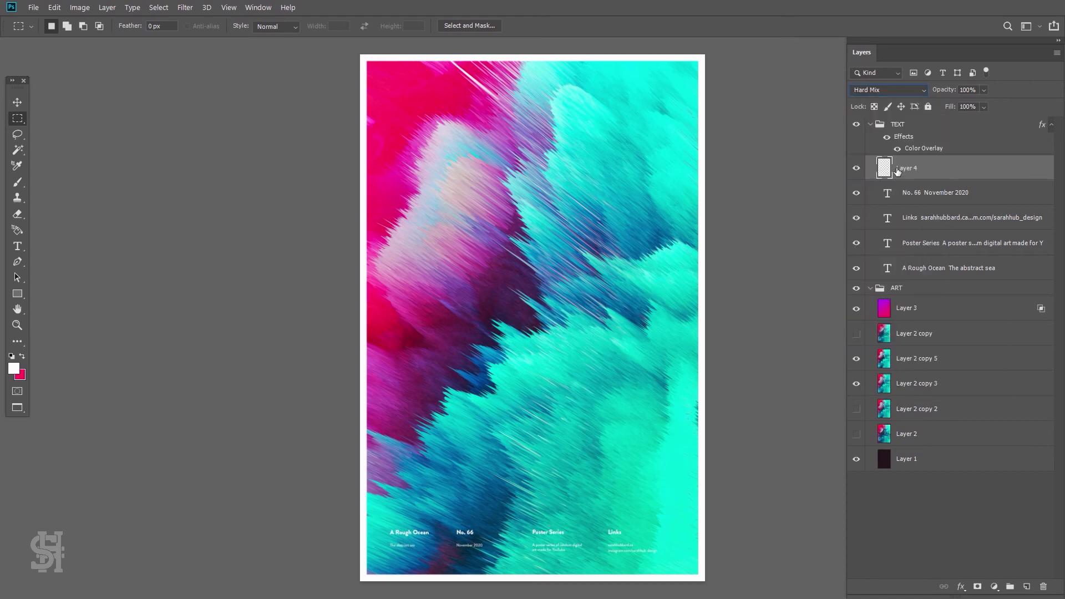
Move Layer 4 above the TEXT group, collapse that group and set the border layer's blend mode to Normal
drag(897, 172, 934, 123)
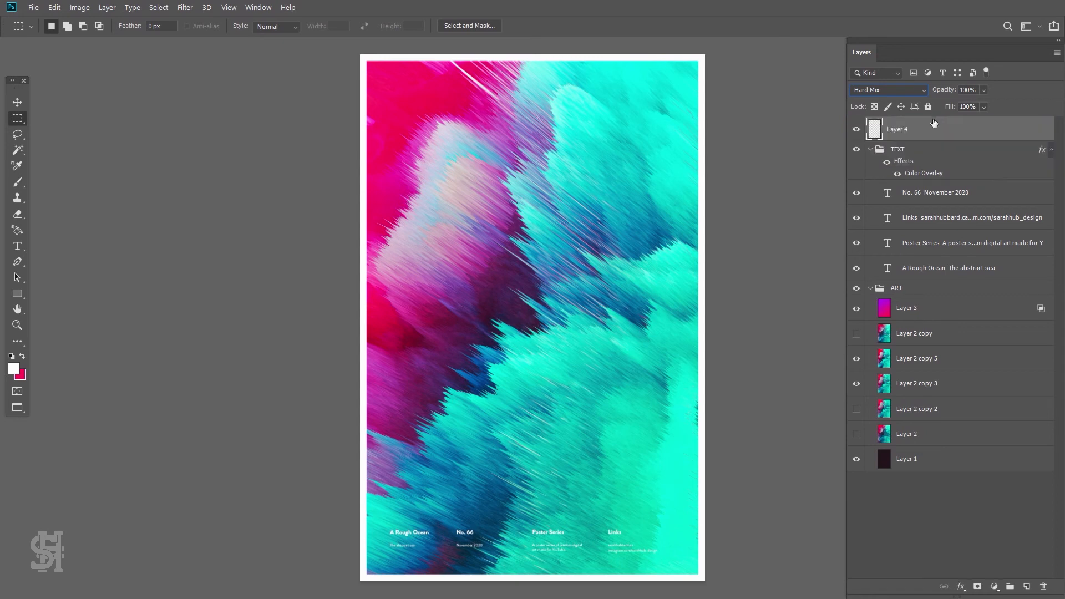
click(870, 150)
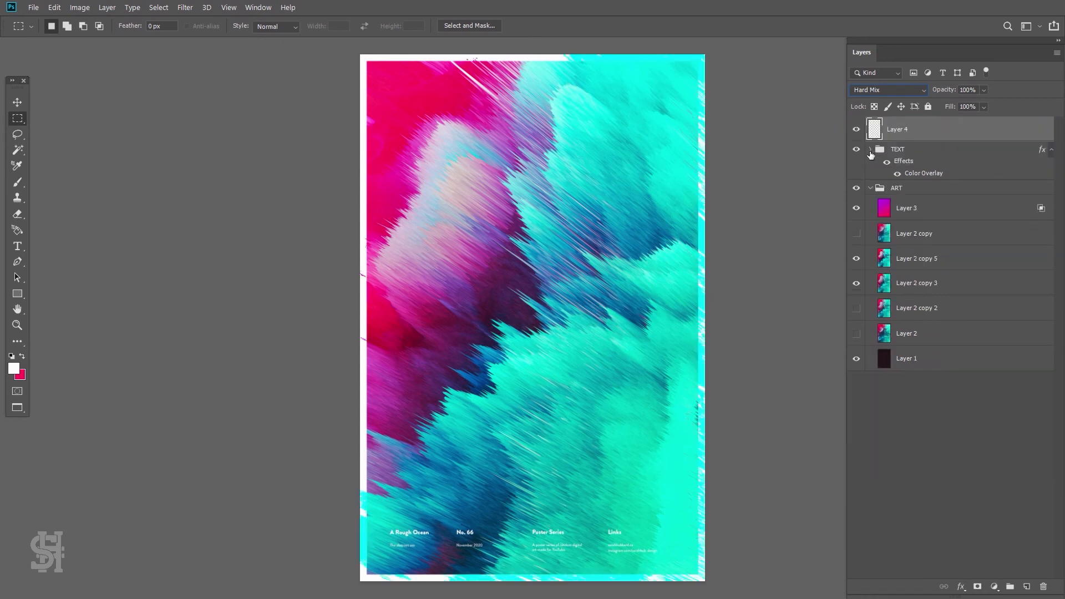
click(875, 90)
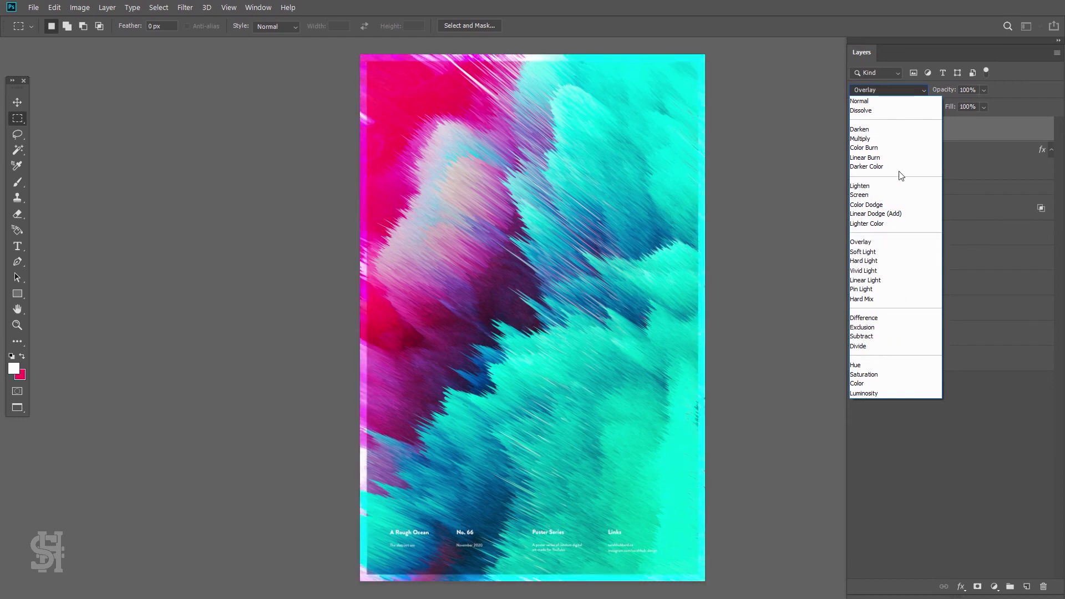
click(865, 100)
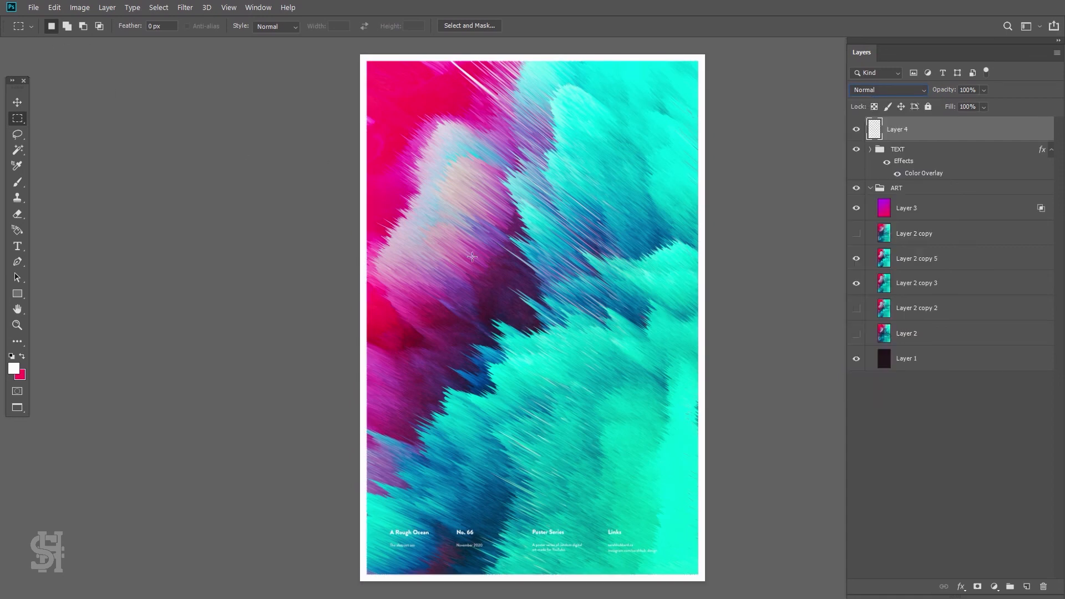
Sample two dark purple tones from the artwork's central shadow area as the foreground and background colours
key(i)
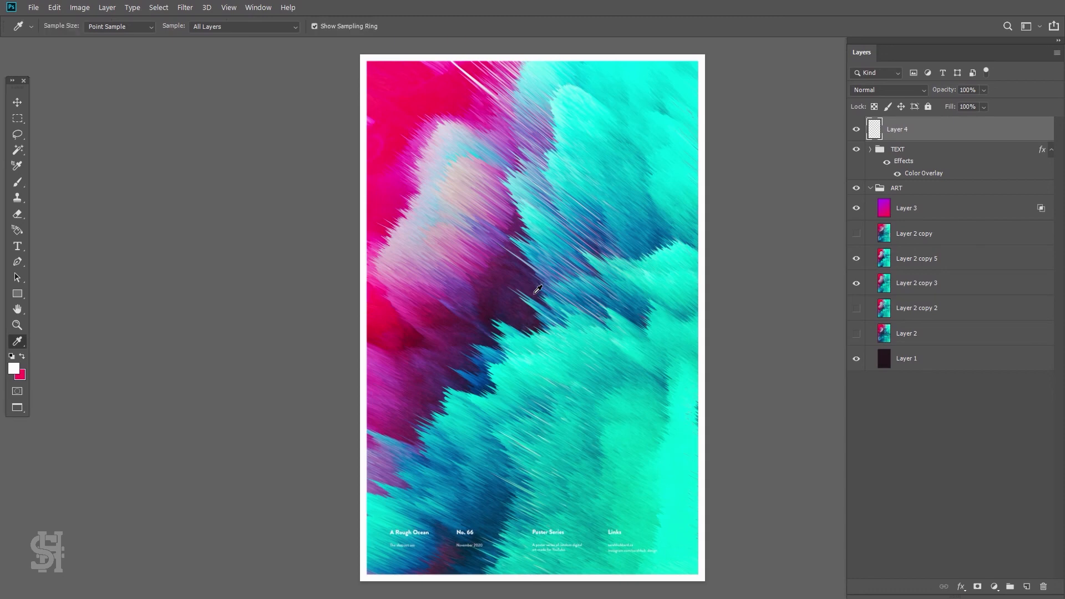
click(536, 290)
key(x)
click(534, 321)
Apply a Gradient Map adjustment to the Layer 4 border using the two sampled dark purples
click(54, 7)
mouse_move(80, 7)
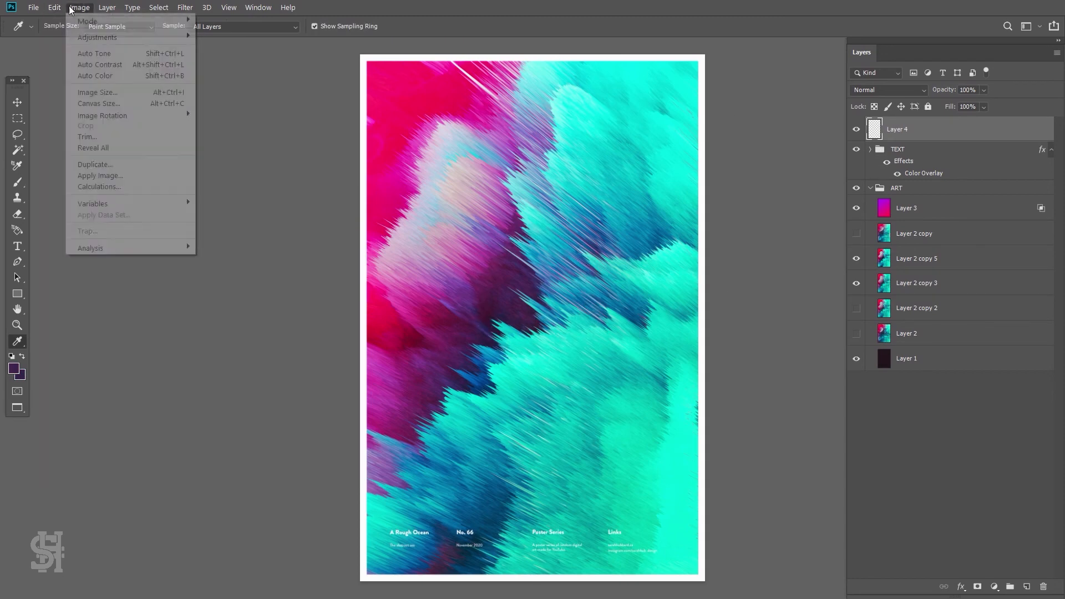
mouse_move(94, 37)
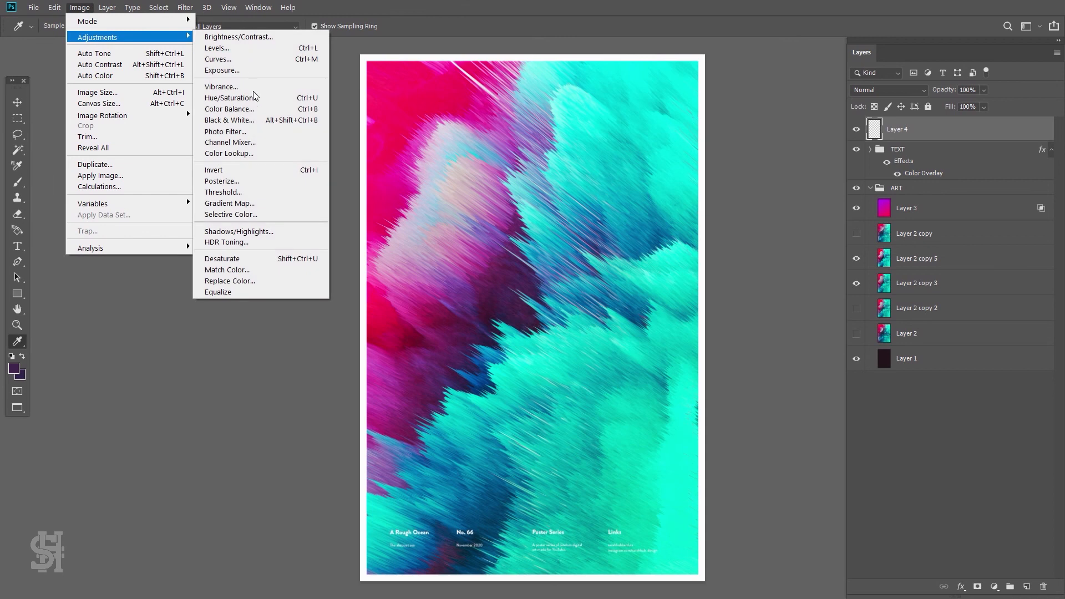
click(254, 204)
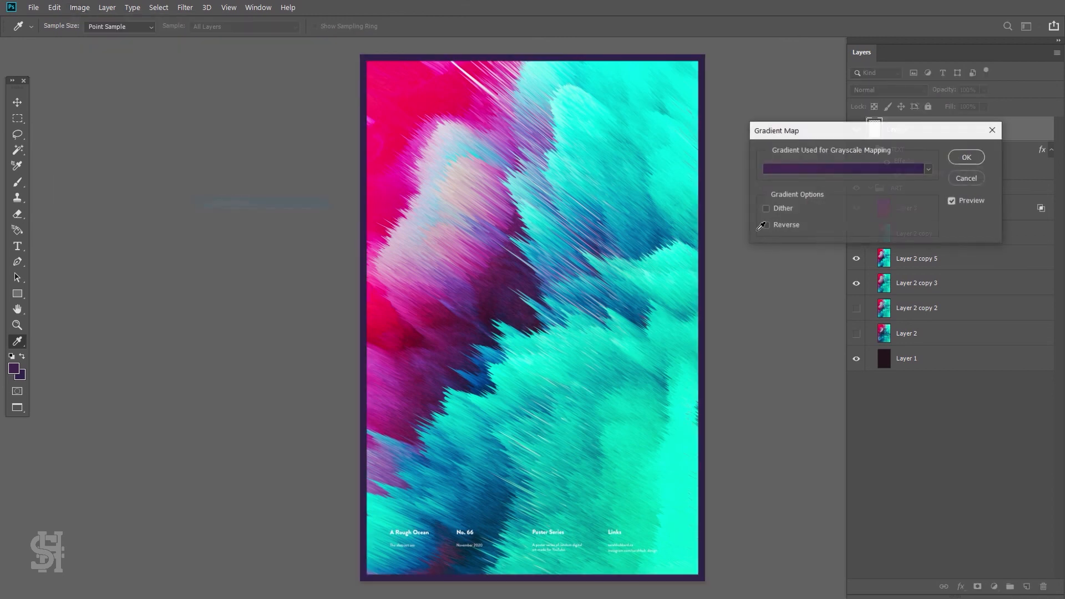
click(958, 158)
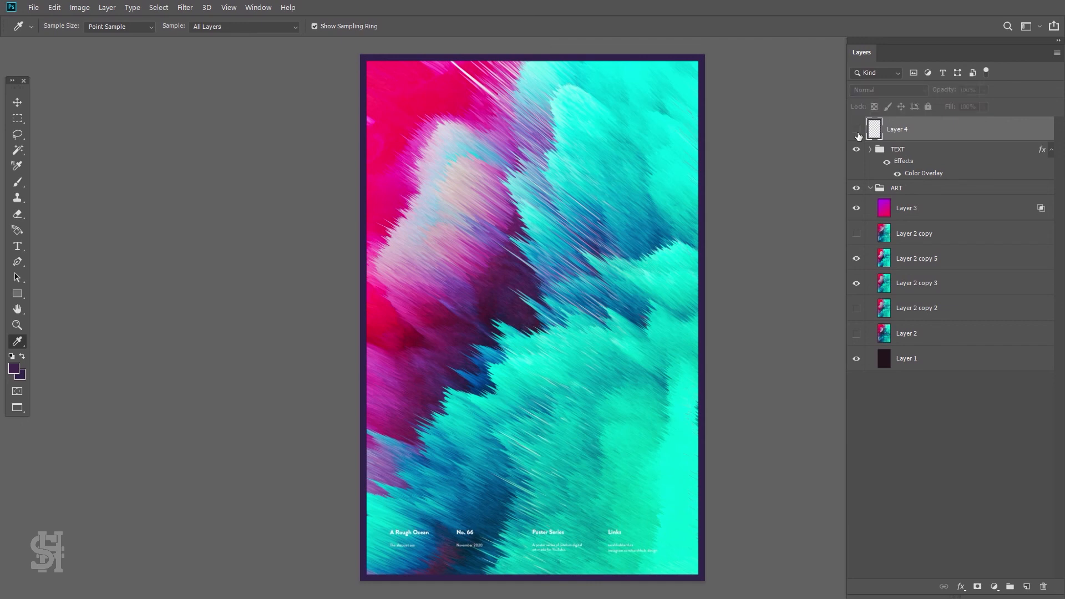
Compare the poster with and without the dark purple border on Layer 4, leaving it visible
click(857, 131)
click(856, 131)
click(857, 133)
click(857, 134)
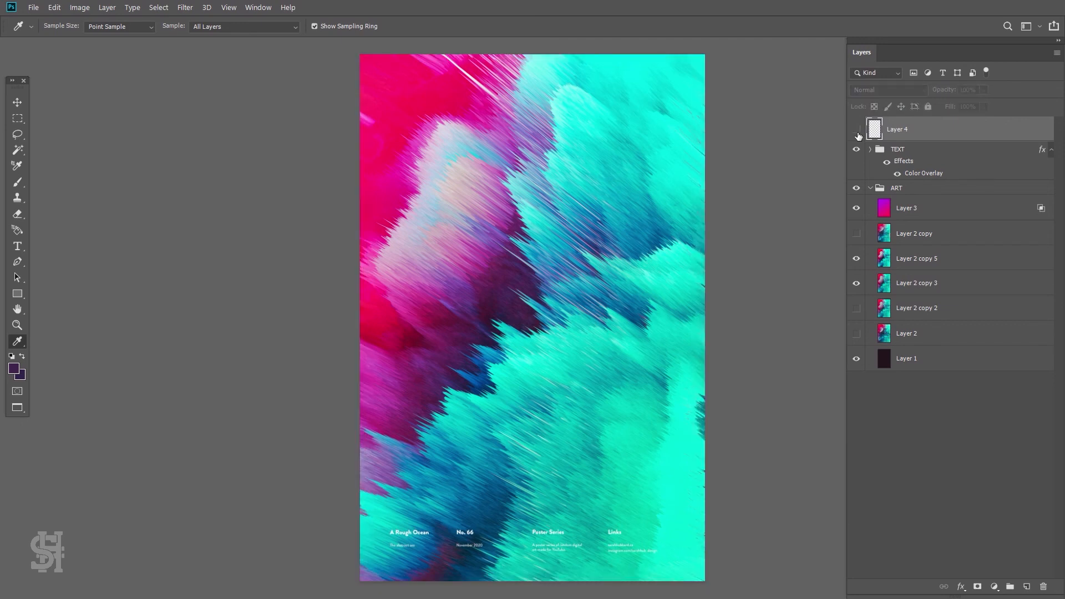
click(857, 133)
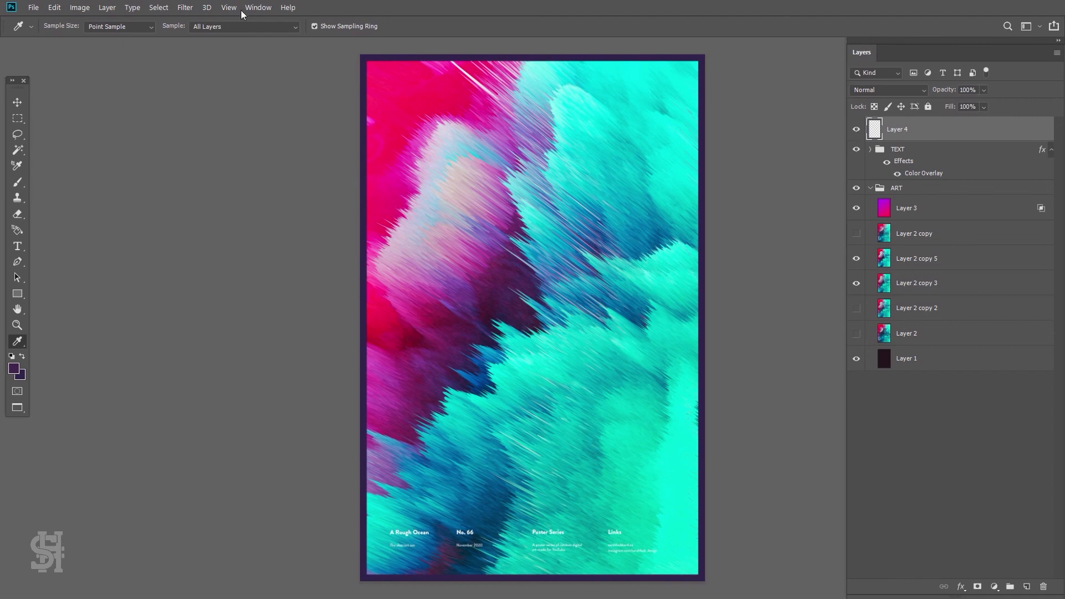
Apply a Hue/Saturation adjustment to the Layer 4 border with saturation -69 and lightness +100 to make it white
click(80, 7)
mouse_move(111, 37)
click(255, 100)
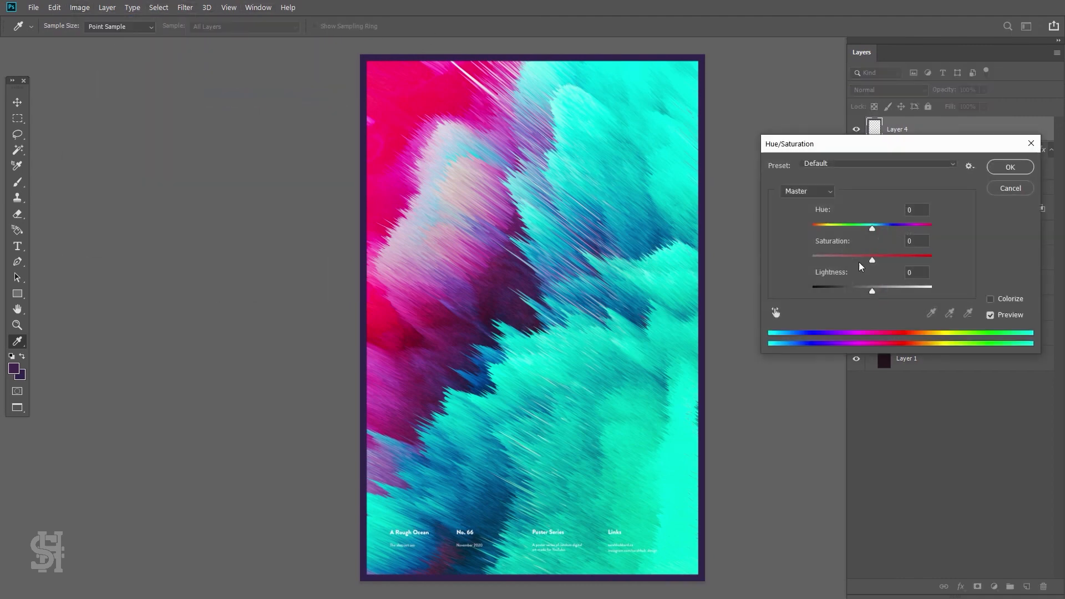
click(835, 289)
click(830, 259)
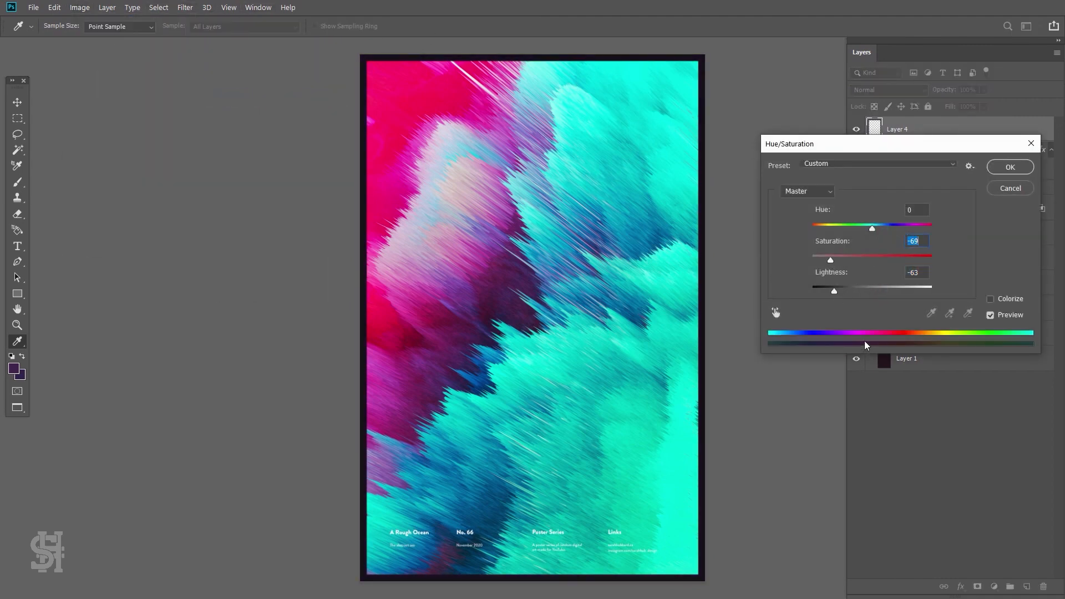
drag(886, 291, 1035, 292)
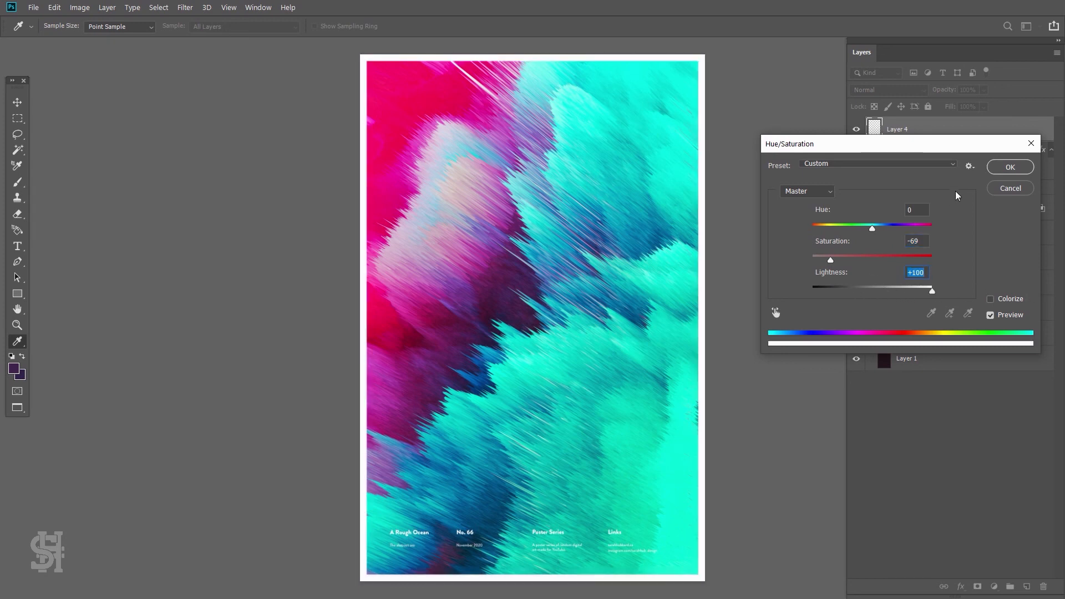
click(1010, 167)
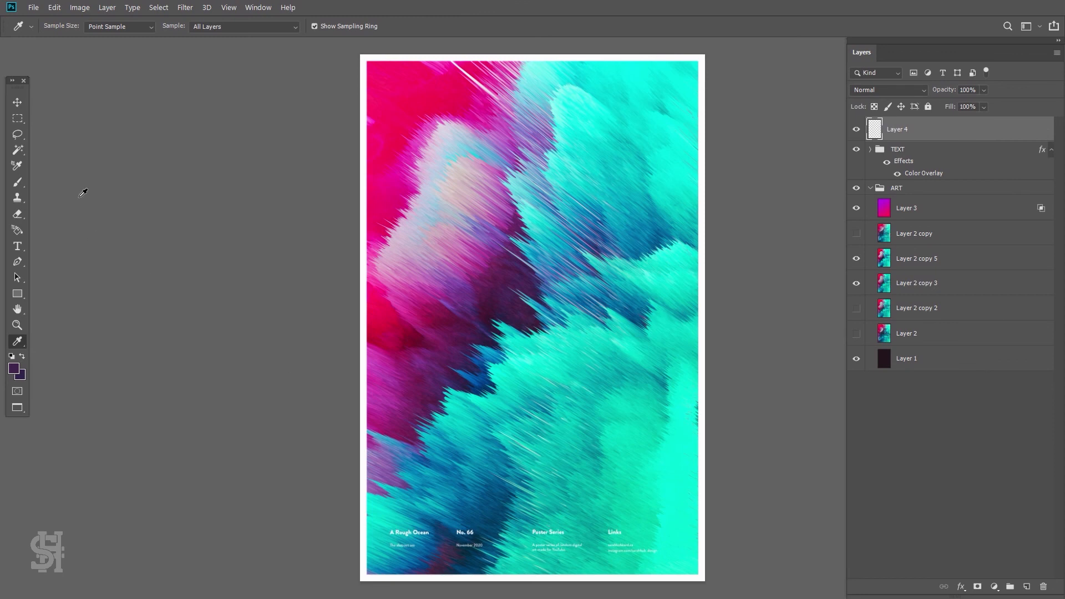
Compare the artwork with and without Layer 2 copy 5, leaving that layer visible, and view the whole poster slightly smaller
click(17, 102)
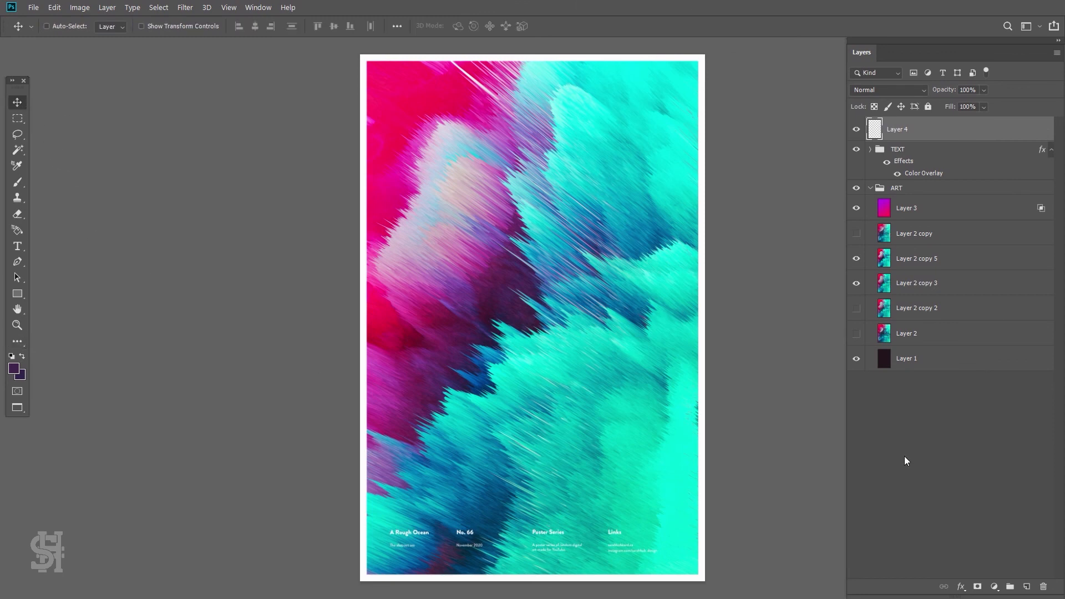
click(920, 259)
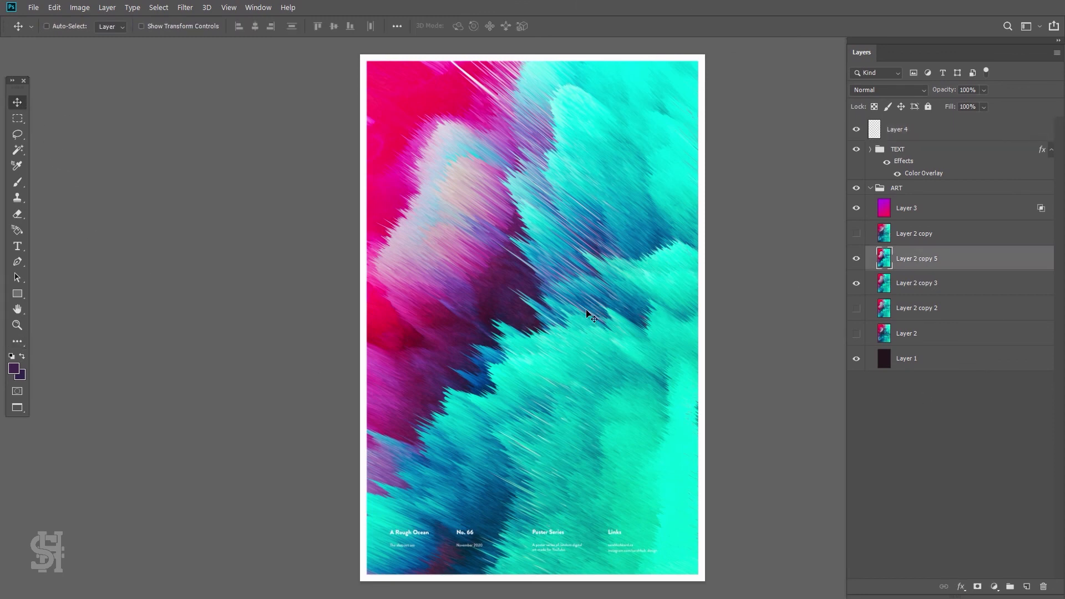
click(857, 234)
click(859, 236)
click(857, 260)
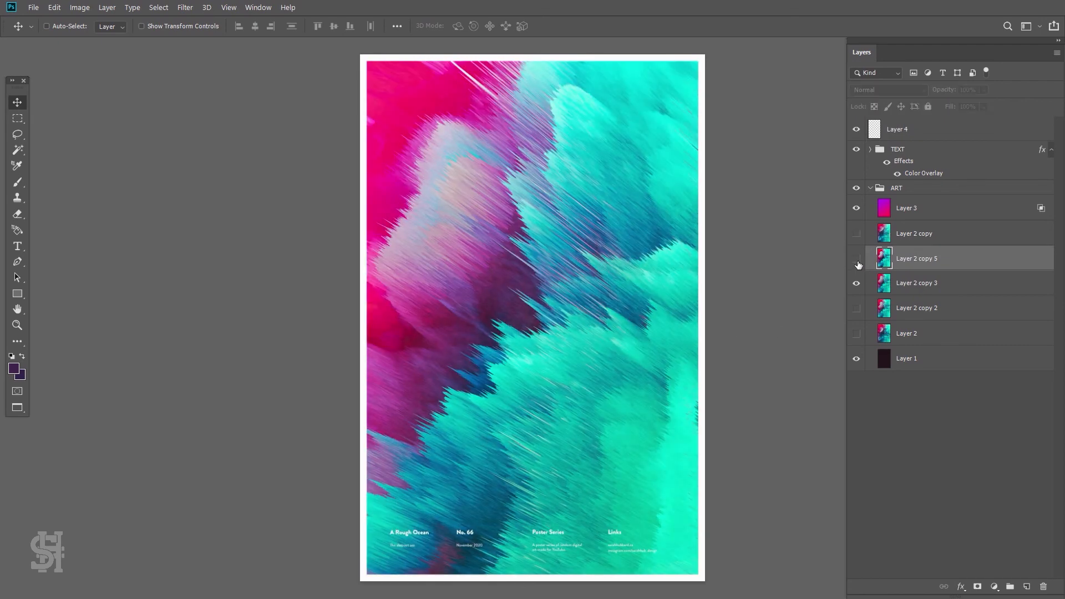
click(857, 260)
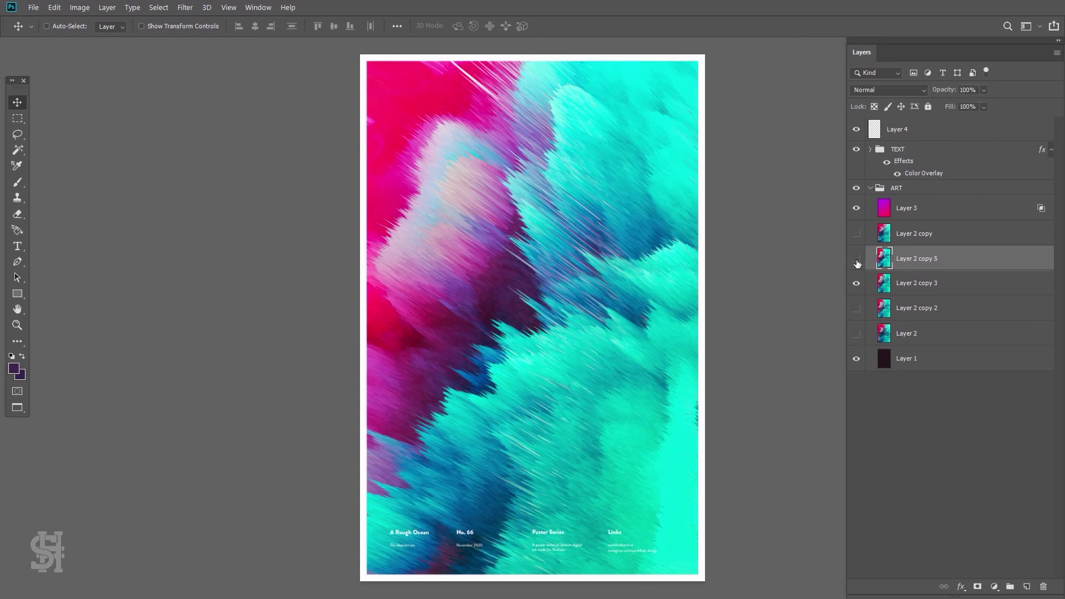
click(857, 260)
click(857, 260)
key(z)
drag(512, 221, 496, 307)
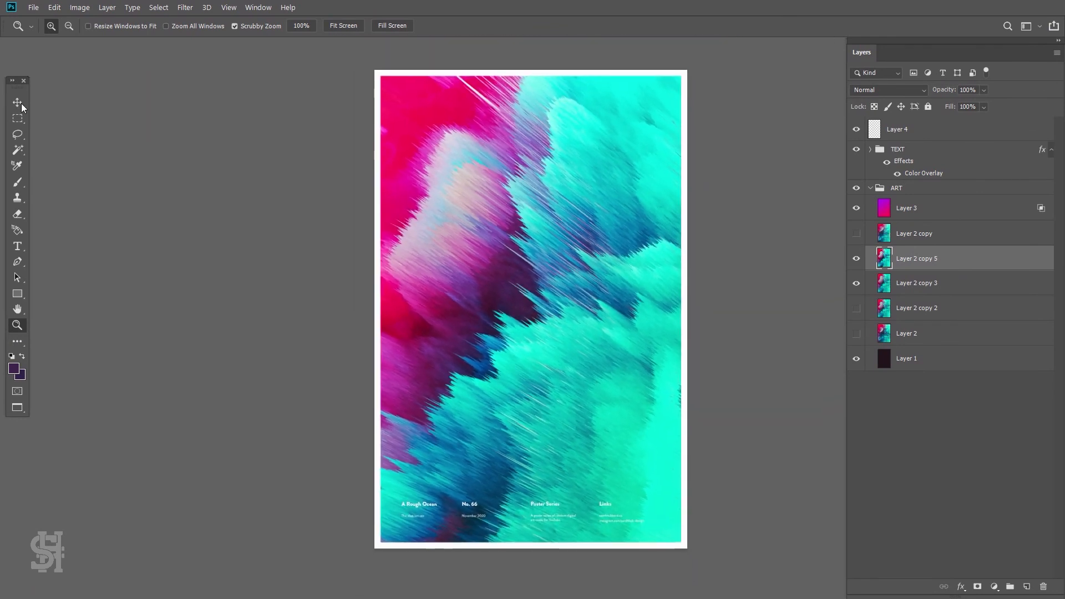
click(21, 103)
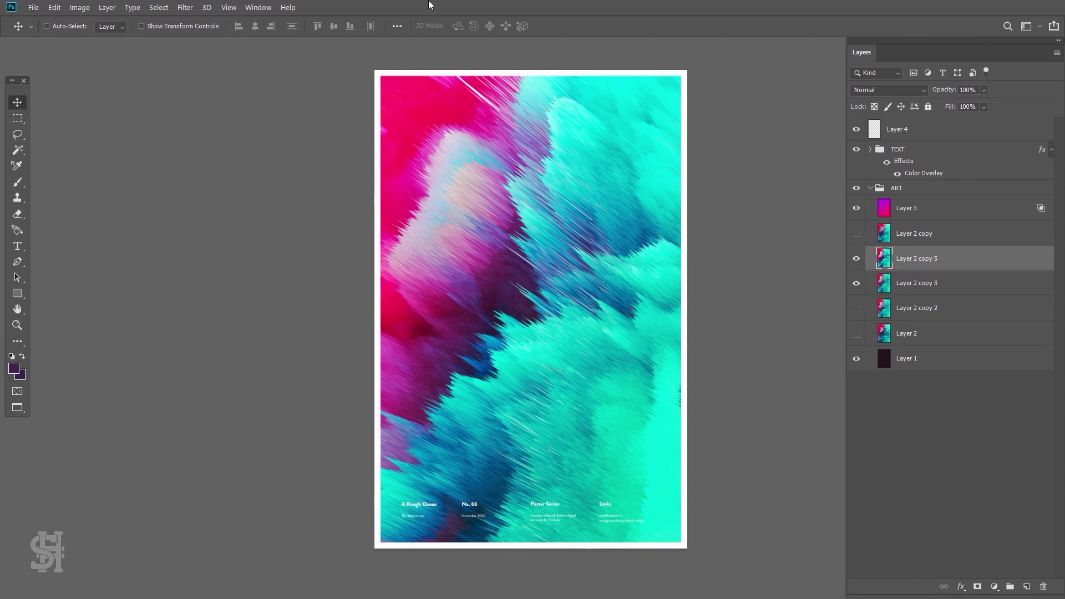
View the original smoke image on Layer 2 alone, hide it again and restore Layer 2 copy 3 and Layer 2 copy 5
click(856, 334)
click(856, 283)
click(856, 258)
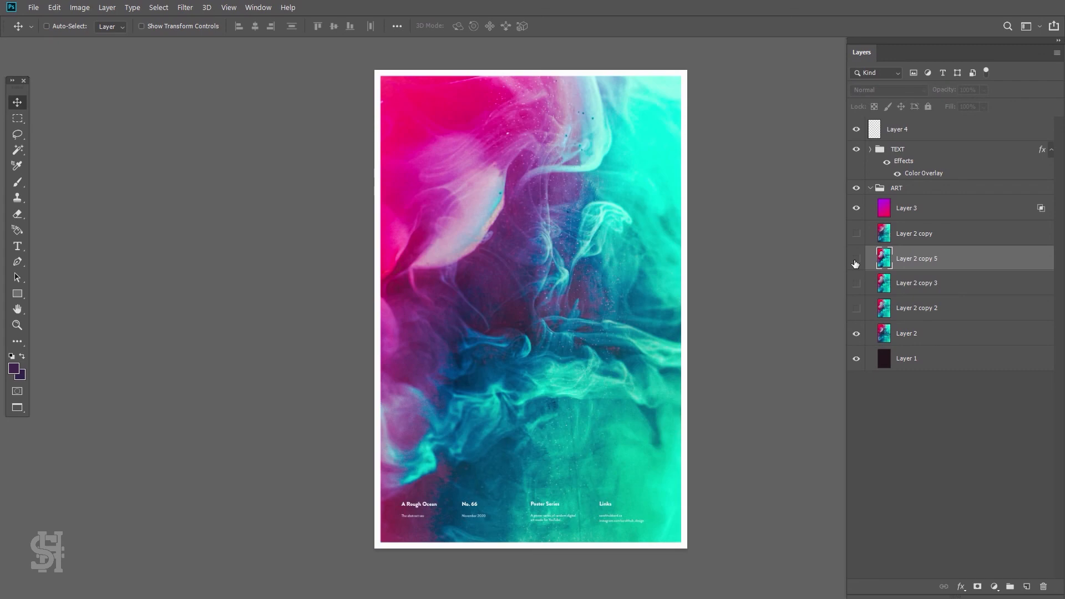
click(856, 333)
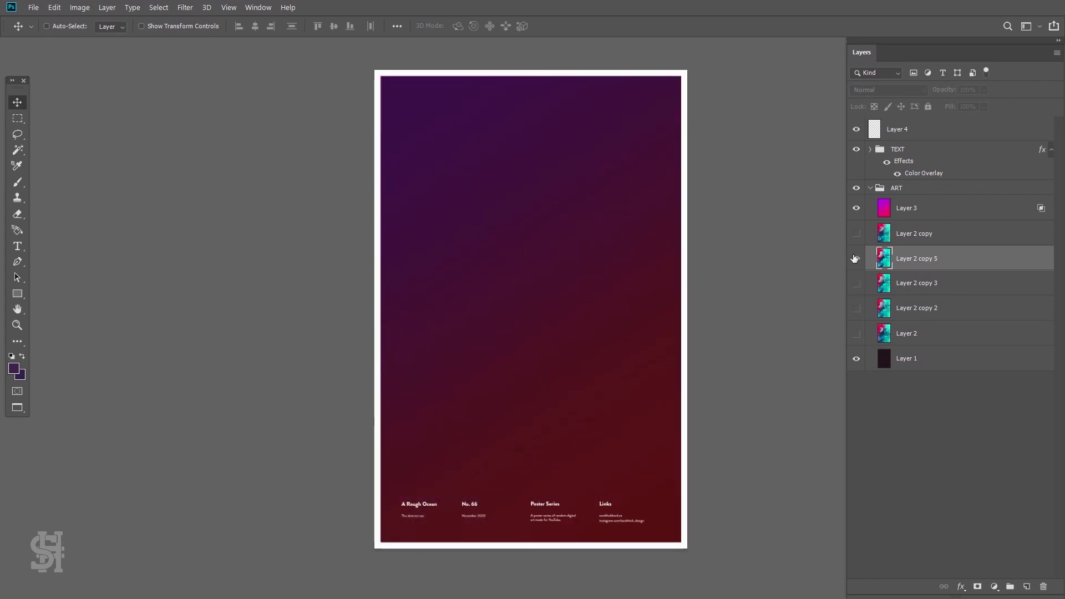
click(855, 259)
click(856, 283)
Toggle Layer 2 copy 5 to examine its effect over Layer 2 copy 3, leaving it visible
click(855, 259)
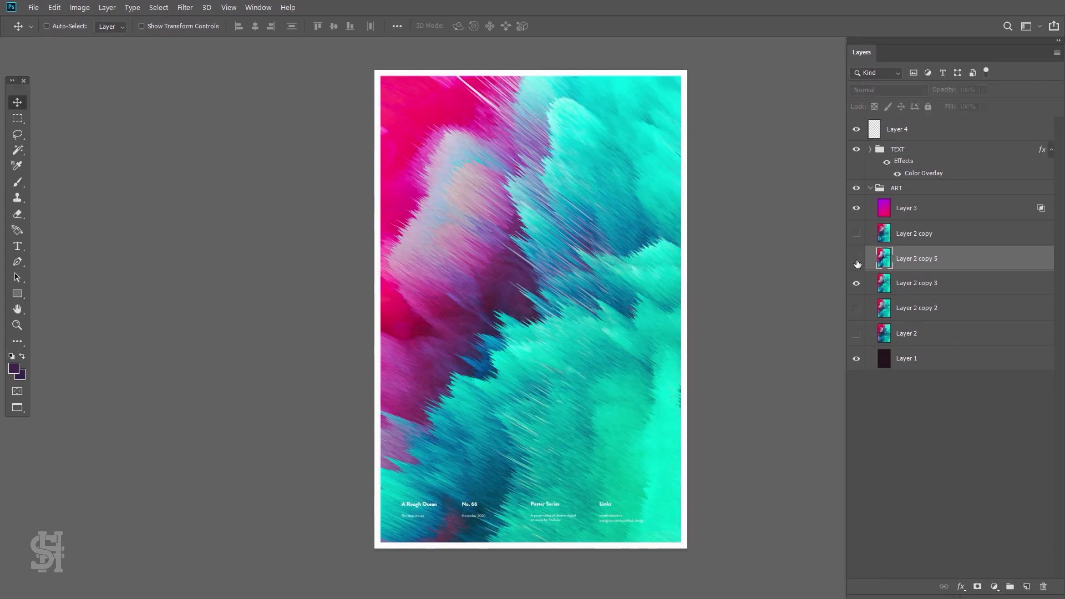
click(857, 263)
click(857, 263)
click(857, 263)
click(856, 263)
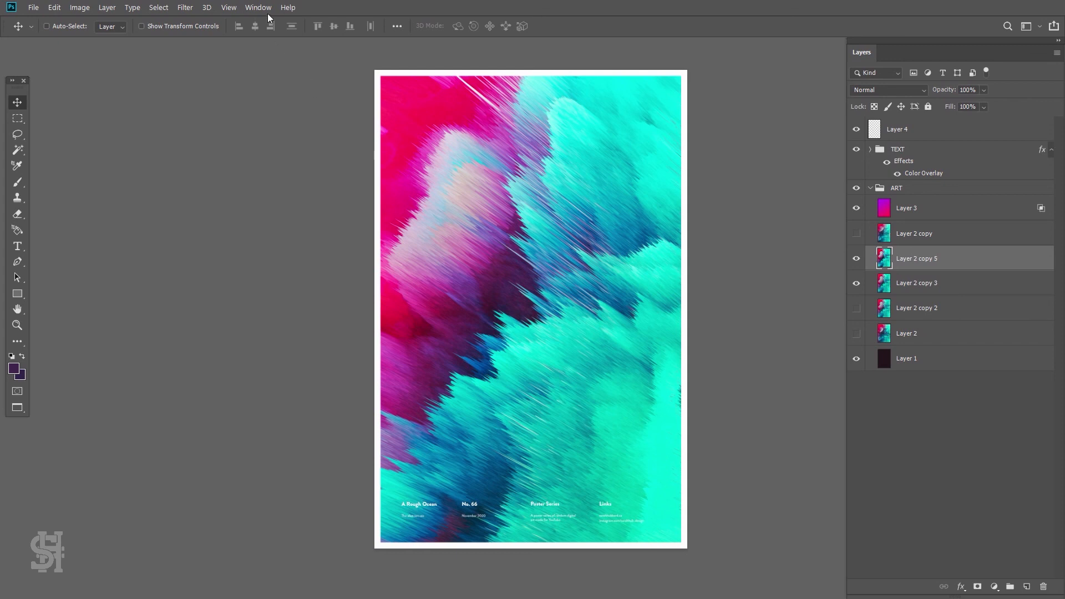
Check the alternative artwork on Layer 2 copy and compare the poster with and without the Layer 3 gradient, leaving Layer 3 visible
click(857, 237)
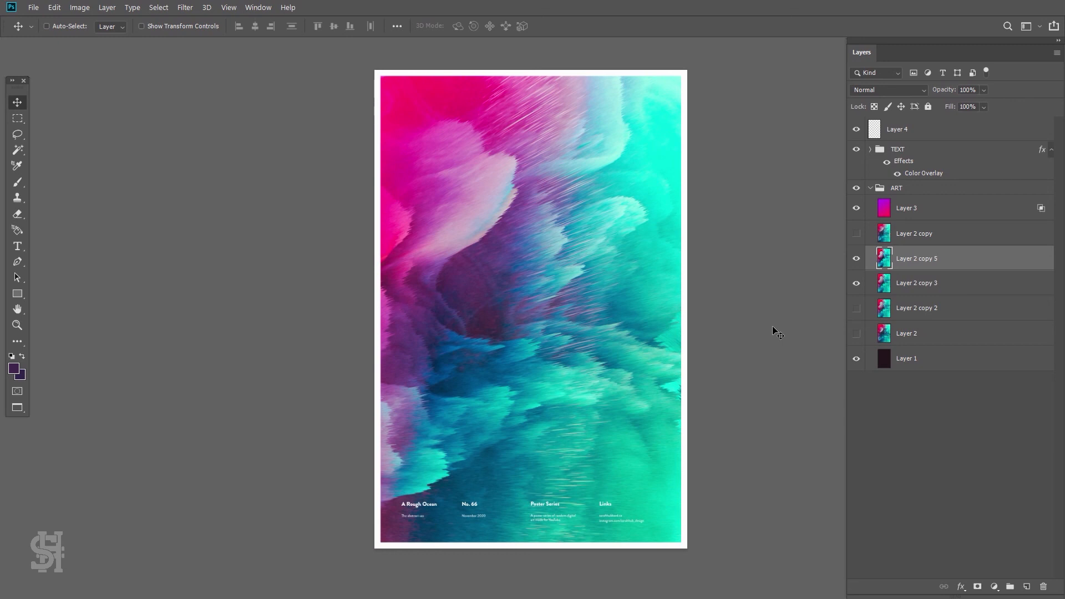
click(854, 215)
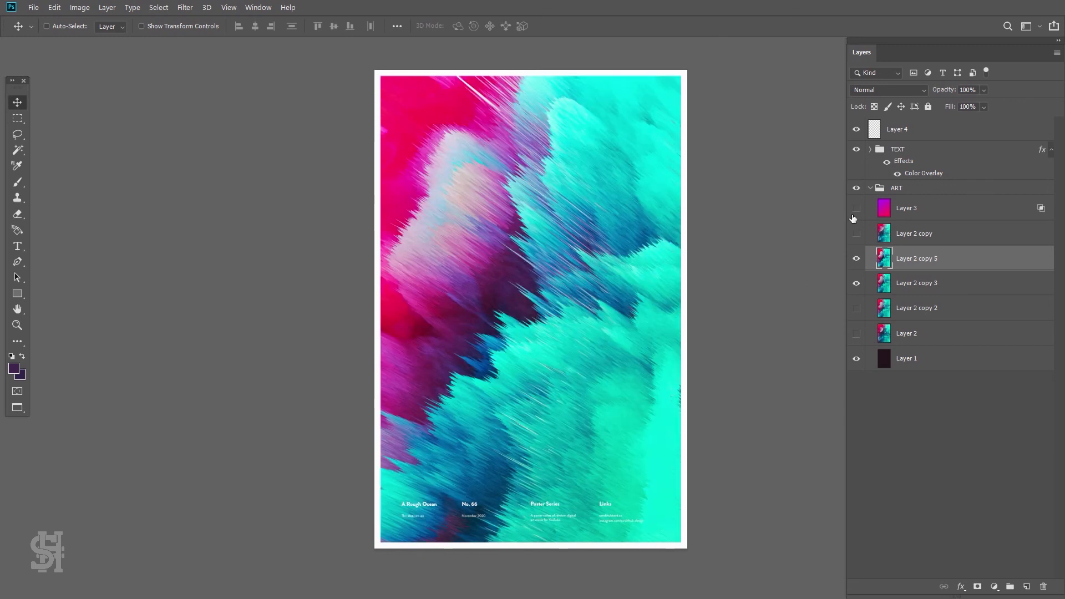
click(854, 214)
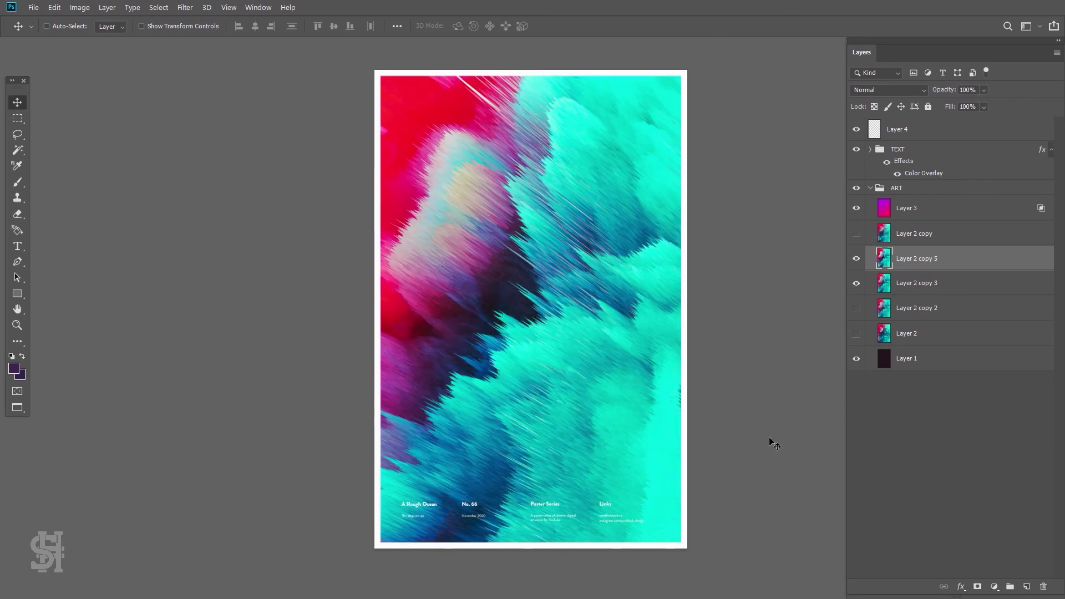